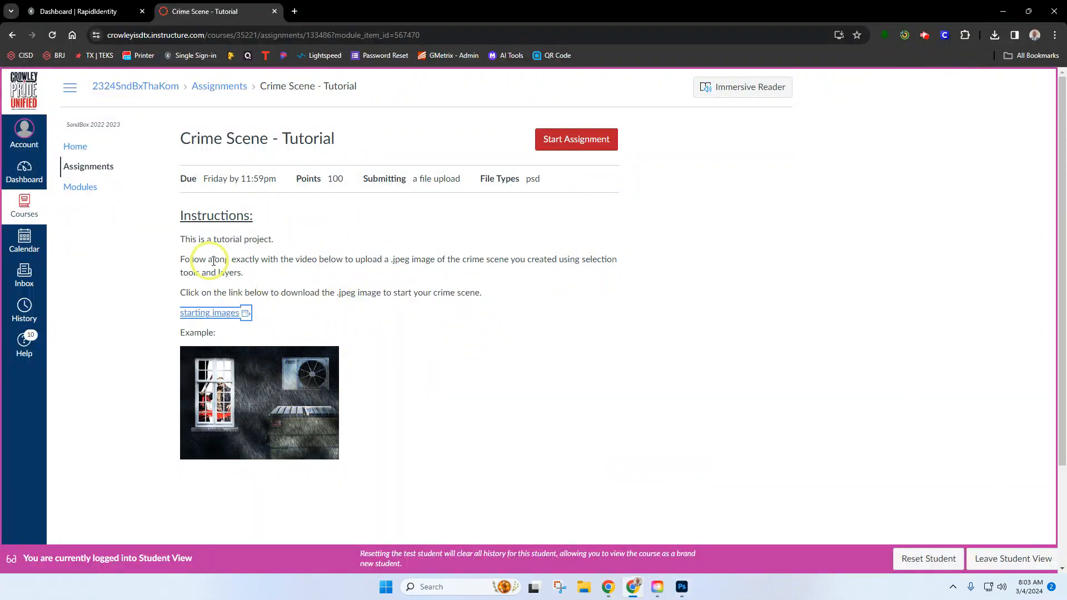
Open the assignment's starting images folder and download all seven images, from Airconditioner.jpg through WindowsHouseOld.jpg.
click(229, 316)
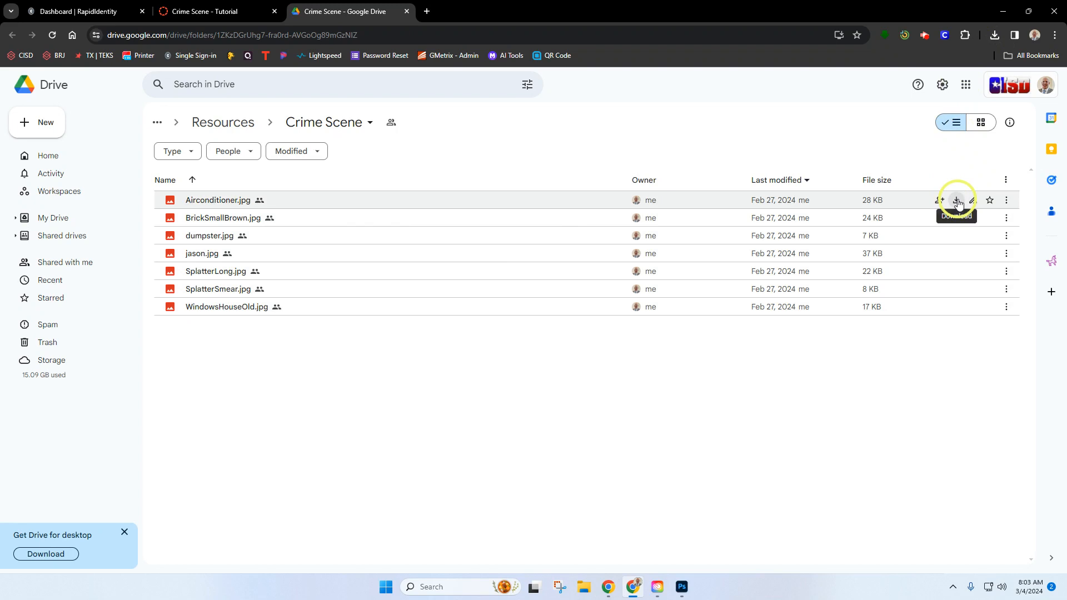
click(958, 201)
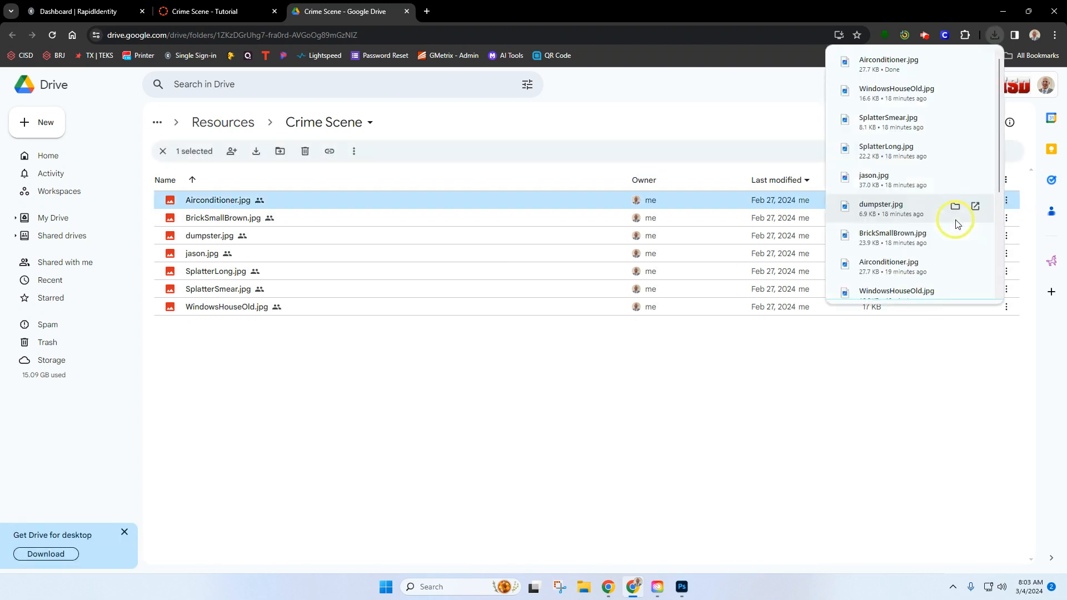
click(982, 328)
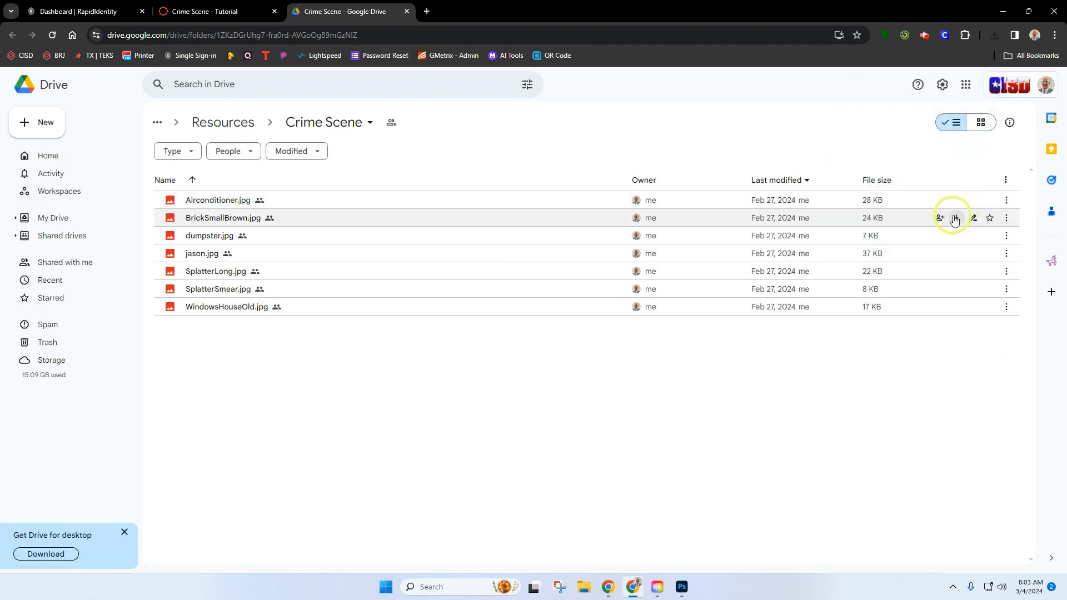
click(957, 218)
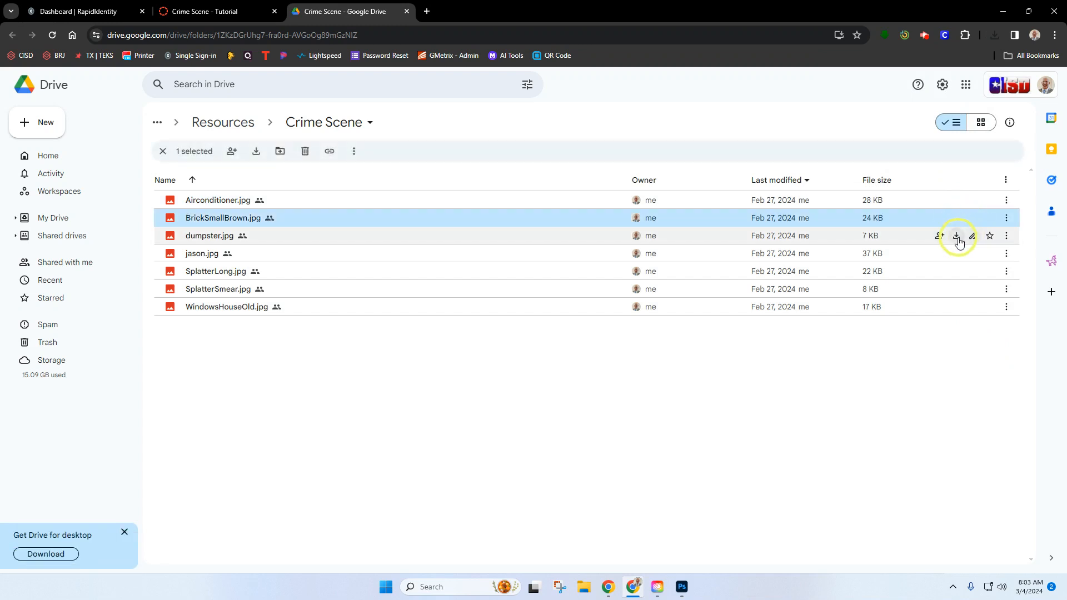
click(958, 239)
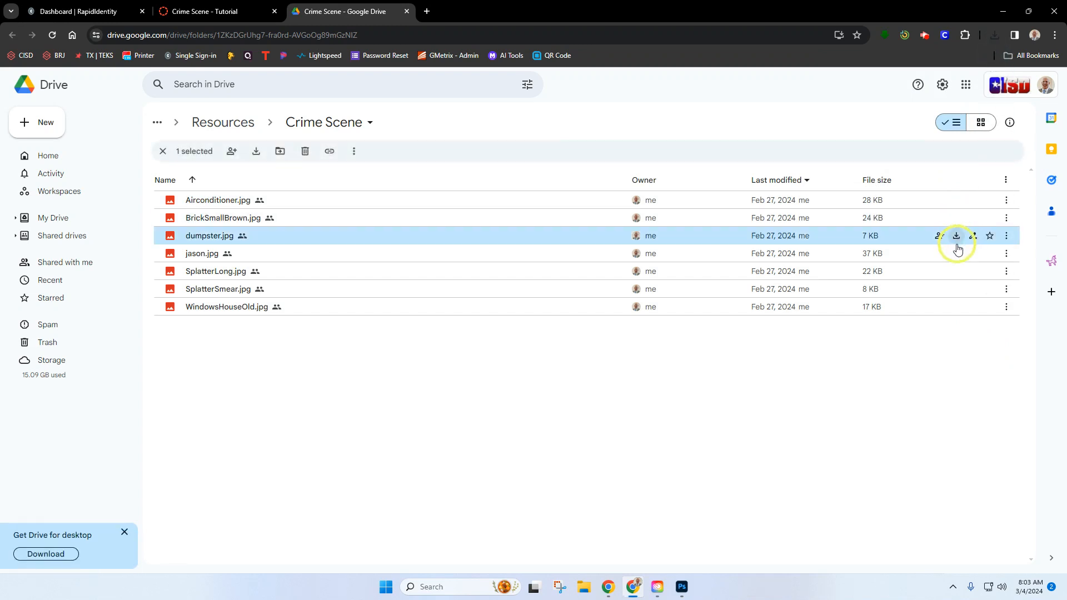
click(956, 254)
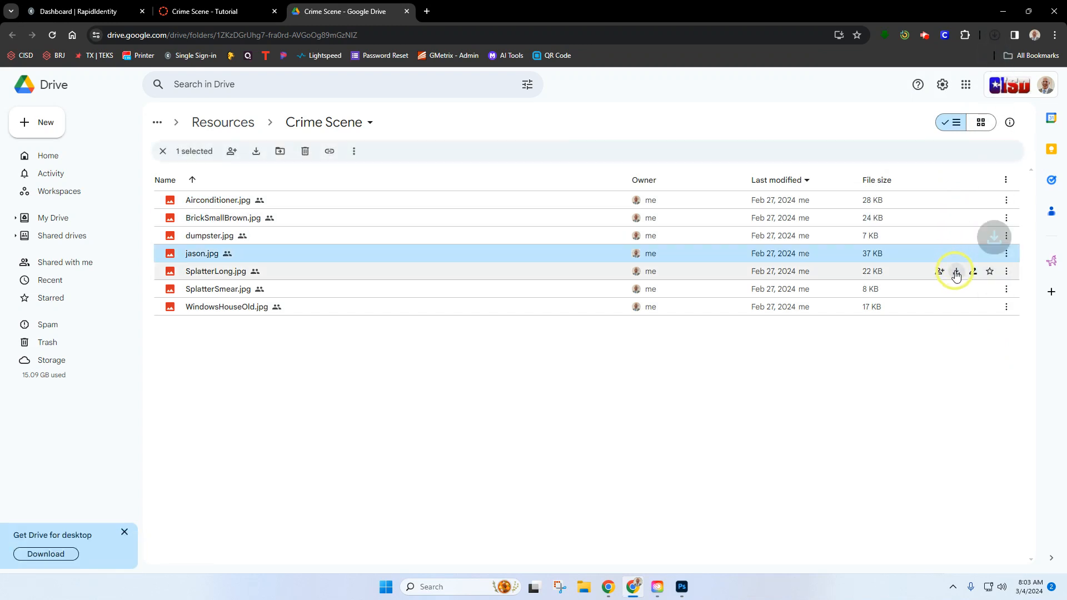
click(957, 271)
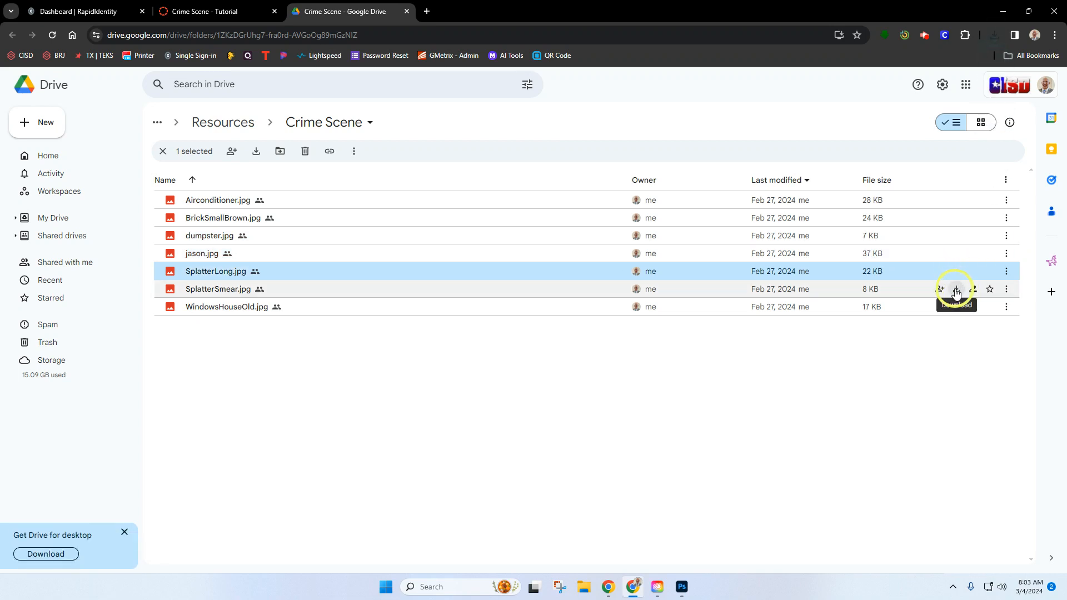
click(956, 289)
click(956, 308)
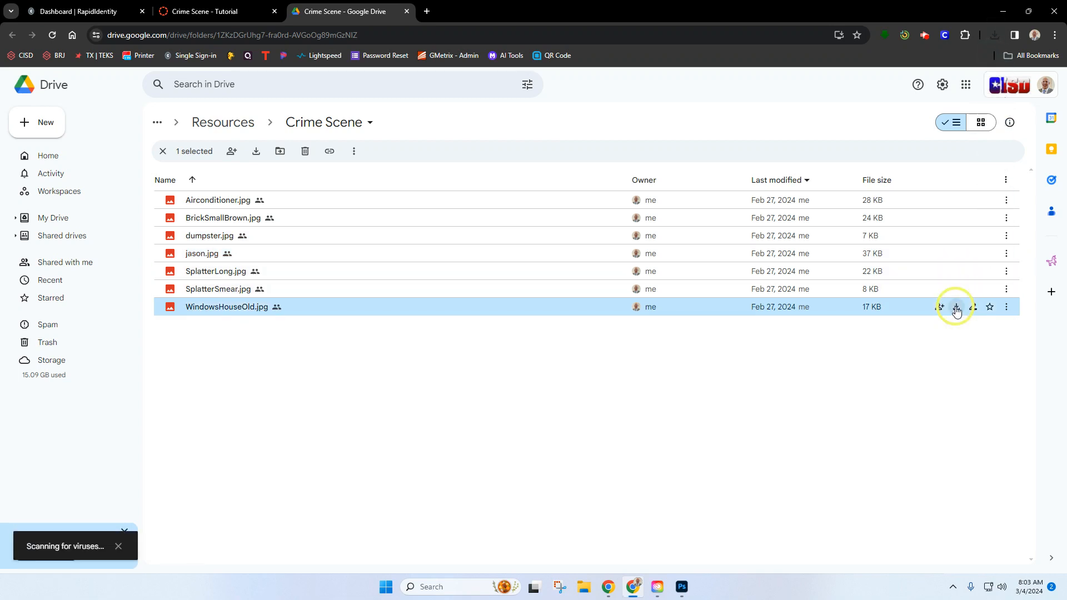
Switch to Photoshop and set up a new document from the 7 x 5 in Default Photoshop Size photo preset, named Crime Scene.
click(682, 588)
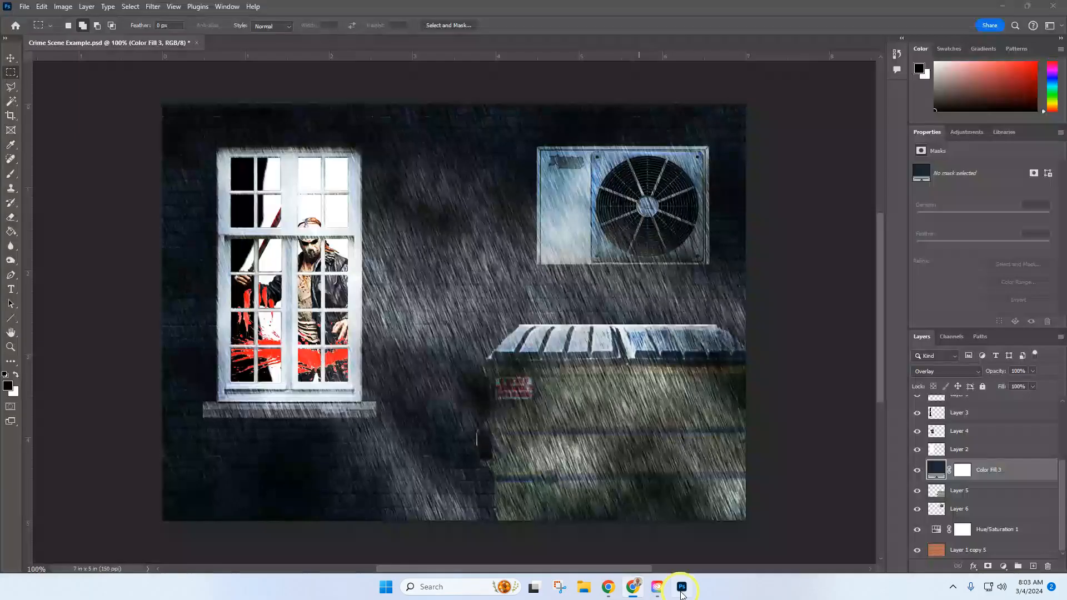
click(28, 8)
mouse_move(37, 11)
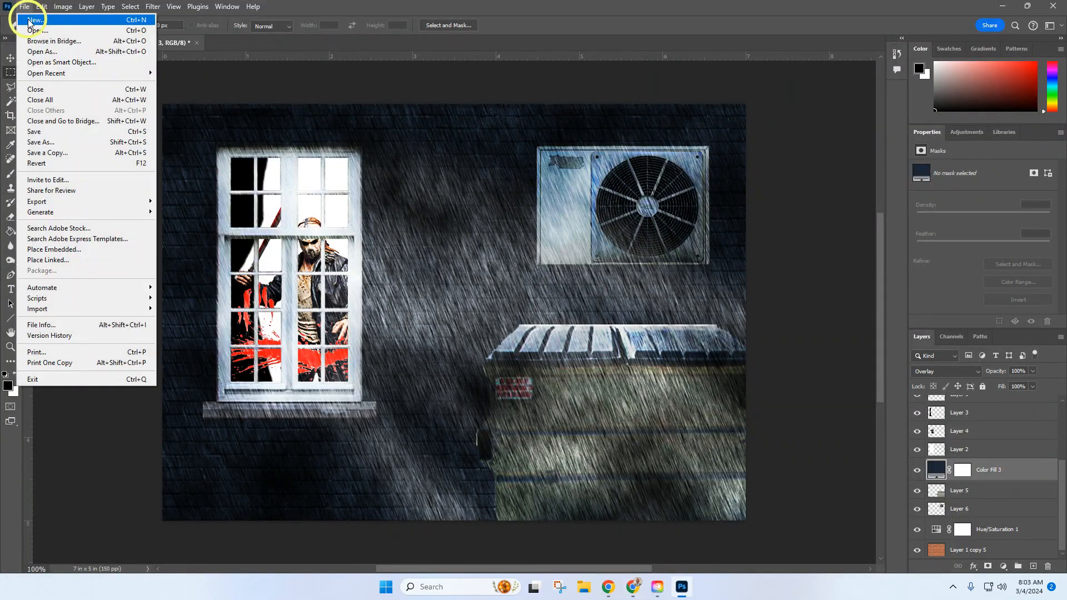
click(45, 20)
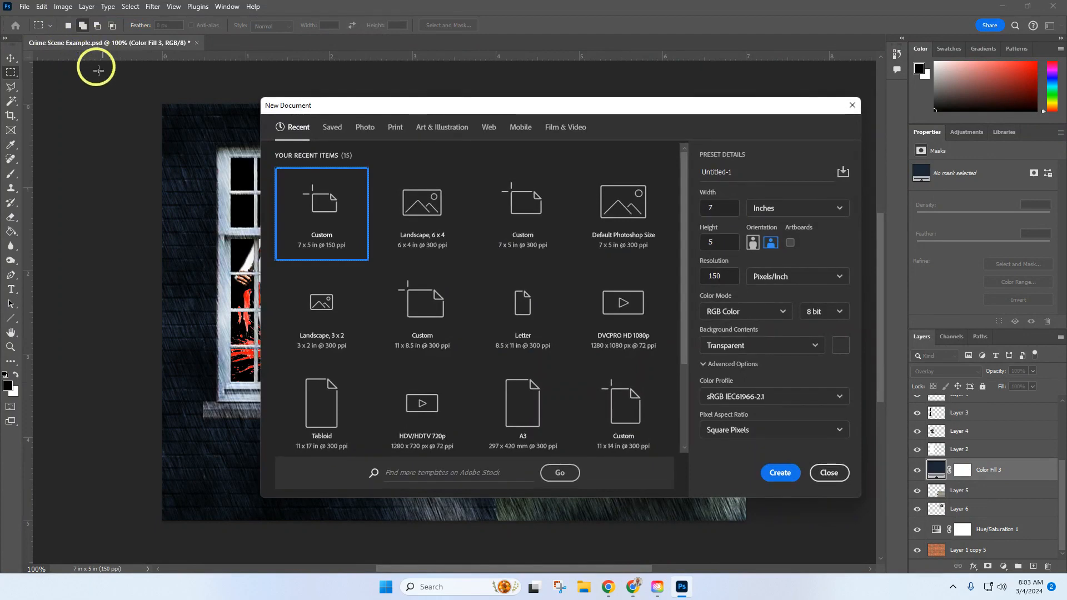
click(365, 130)
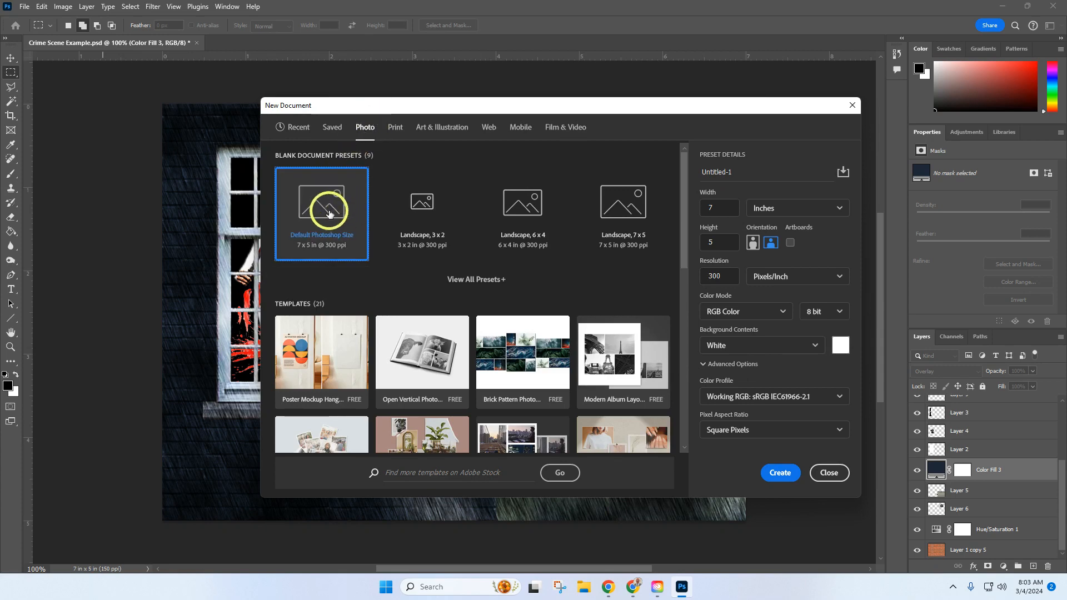
drag(732, 172, 691, 179)
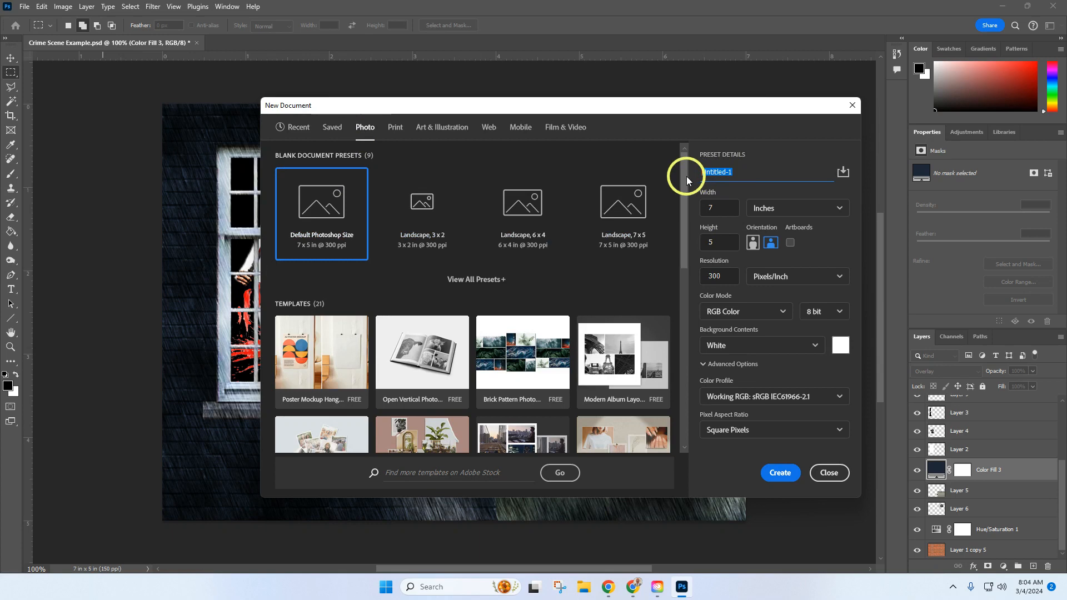
key(BackSpace)
text(Crime Scene)
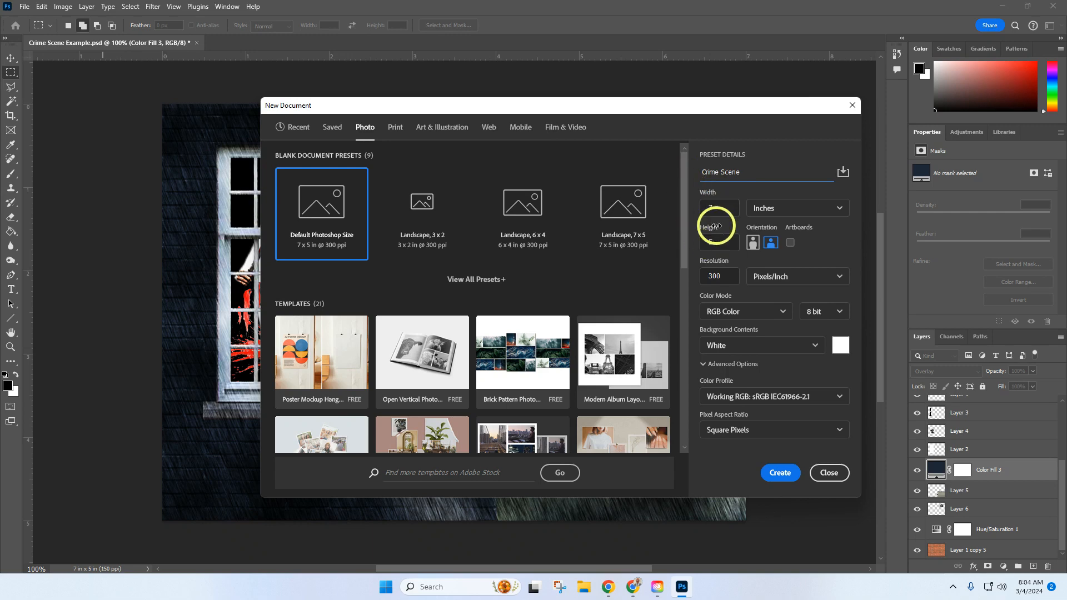
Set the new document's resolution to 150 pixels/inch and its background contents to Transparent, and create it.
double_click(717, 276)
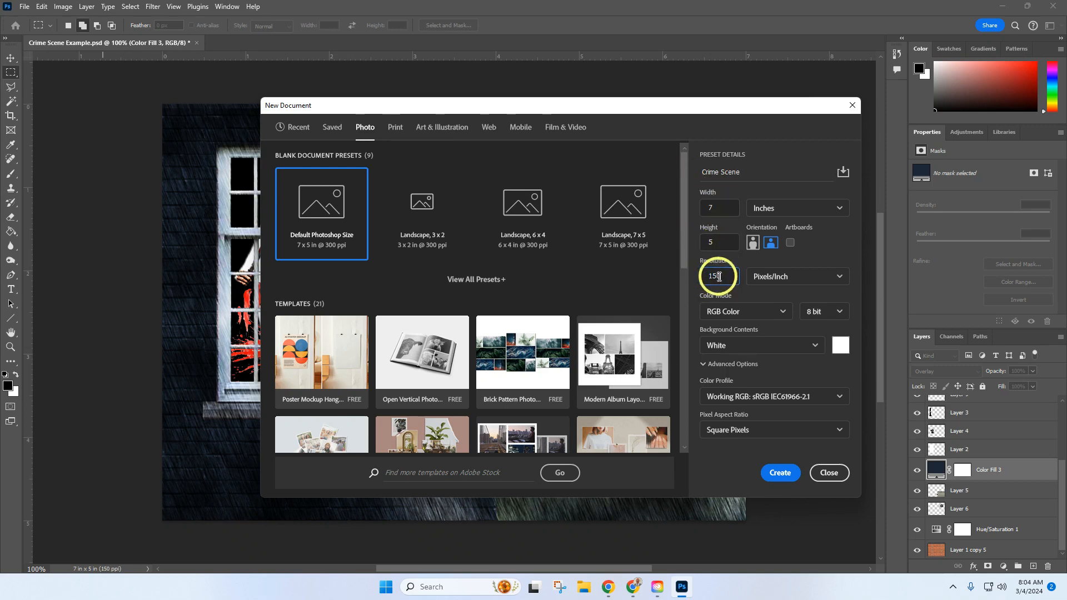
click(744, 349)
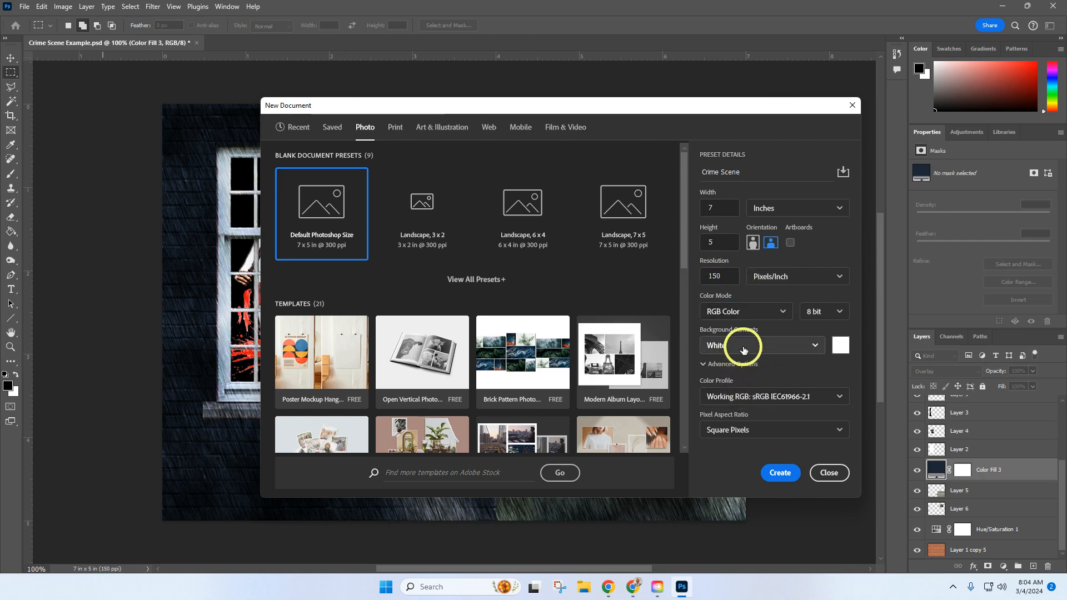
click(750, 422)
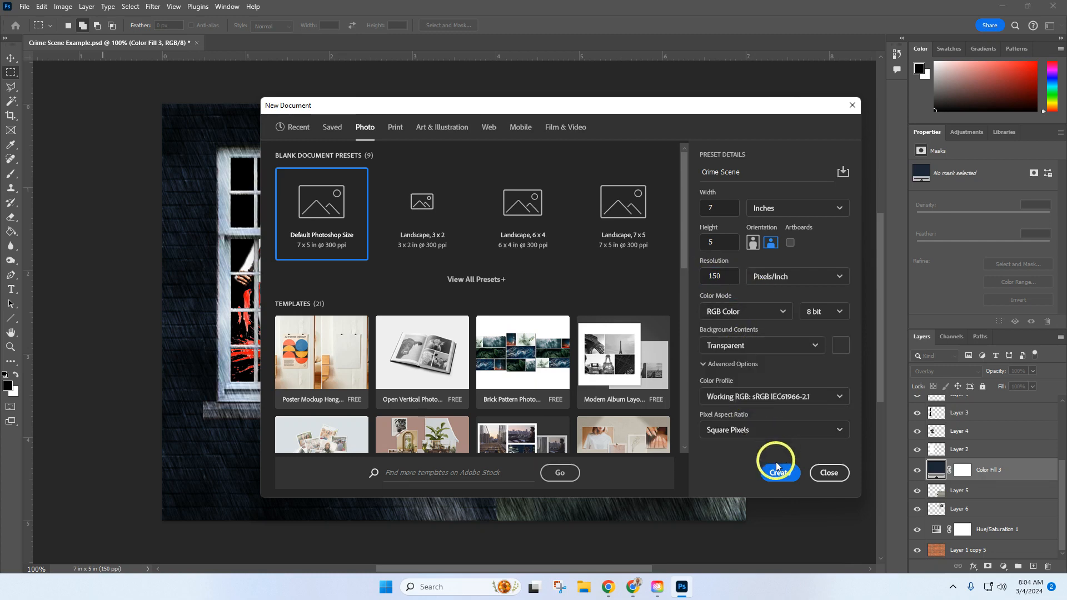
click(780, 473)
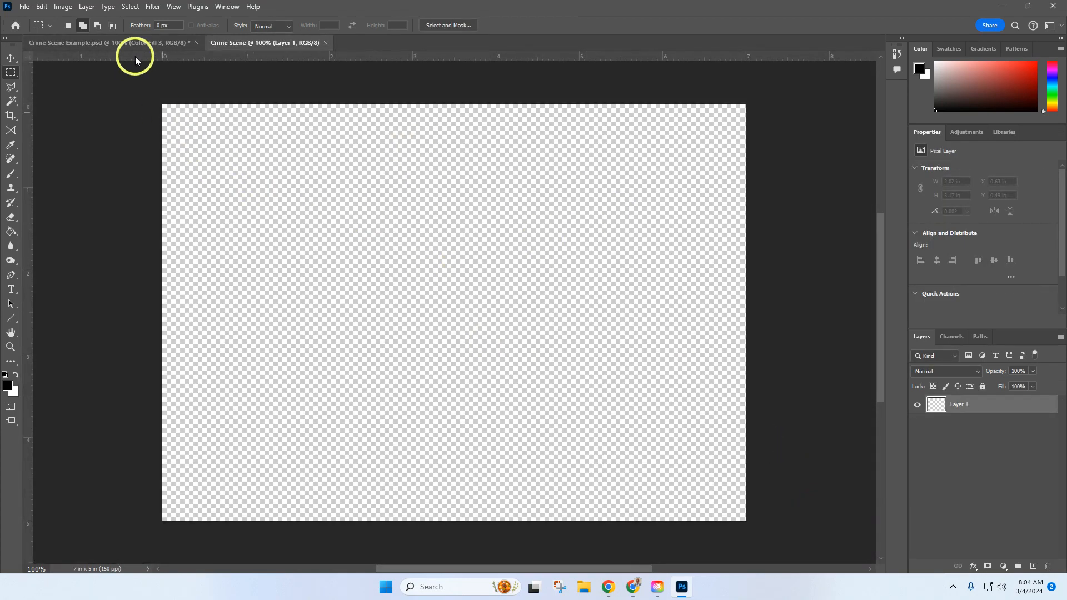
Open BrickSmallBrown.jpg from the Downloads folder.
click(24, 8)
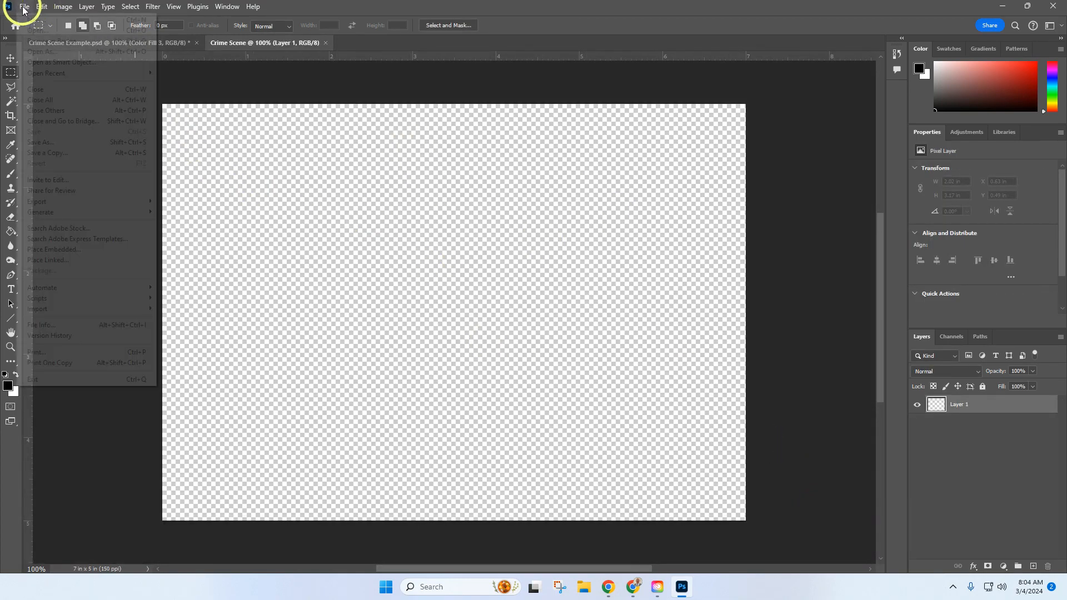
click(38, 31)
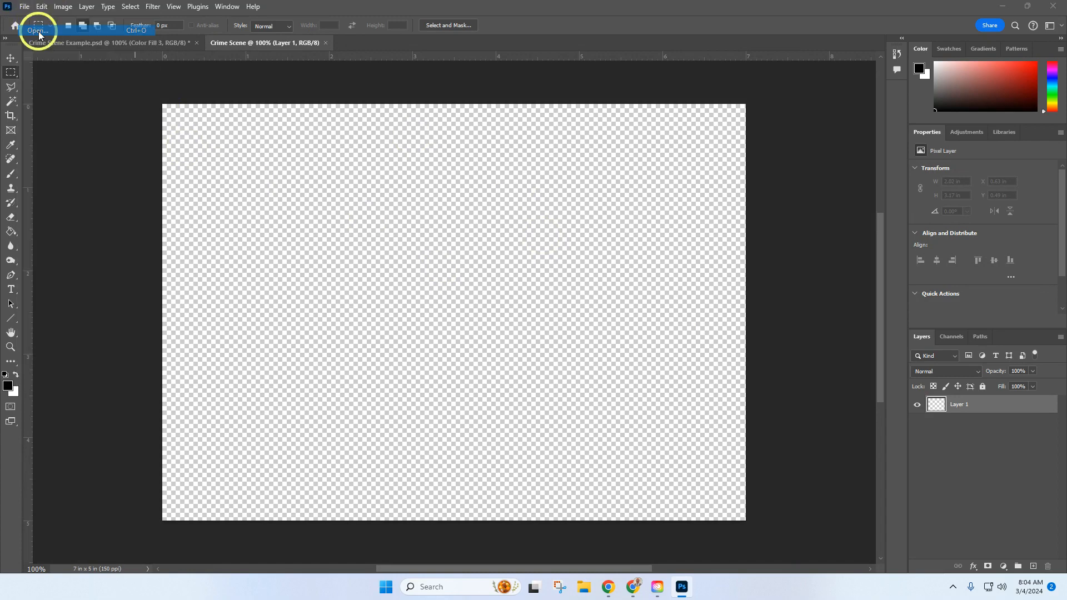
click(434, 118)
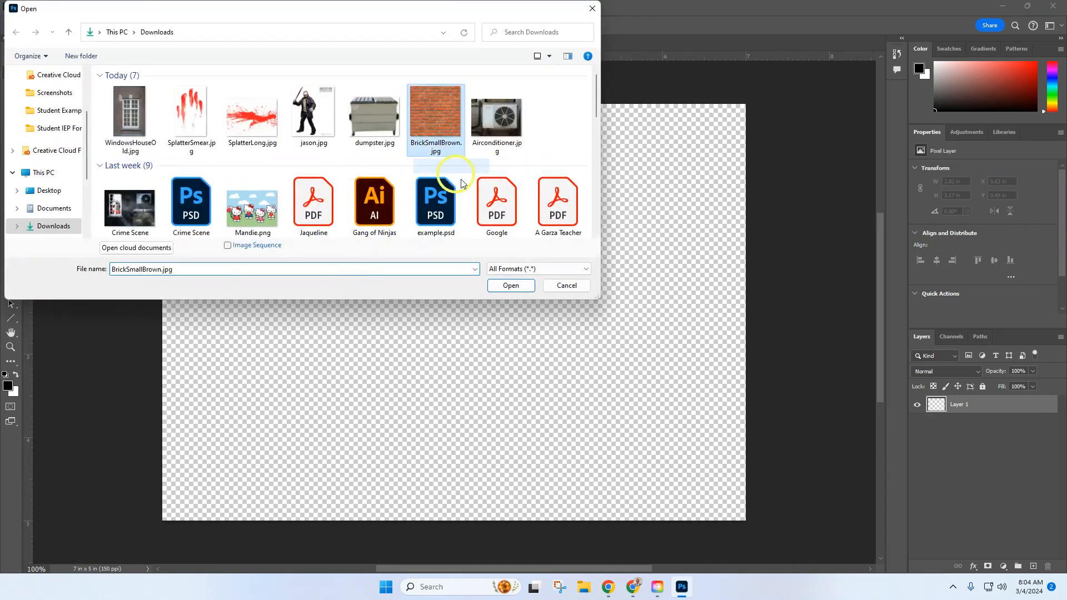
click(511, 285)
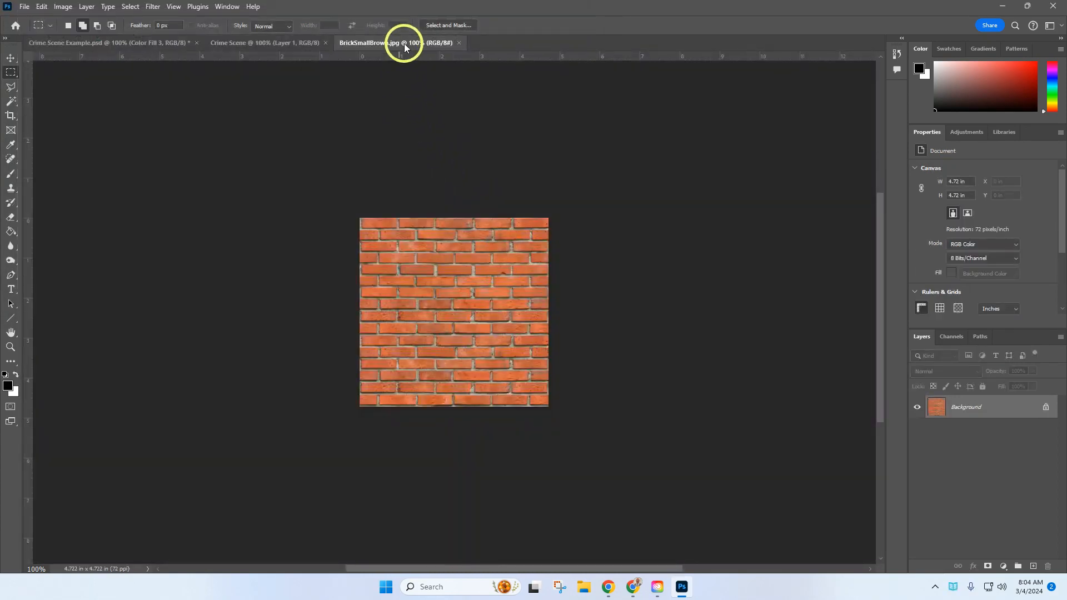
Float the brick image in its own window, copy it into the Crime Scene document with the Move tool, and close the brick file.
drag(404, 43, 509, 162)
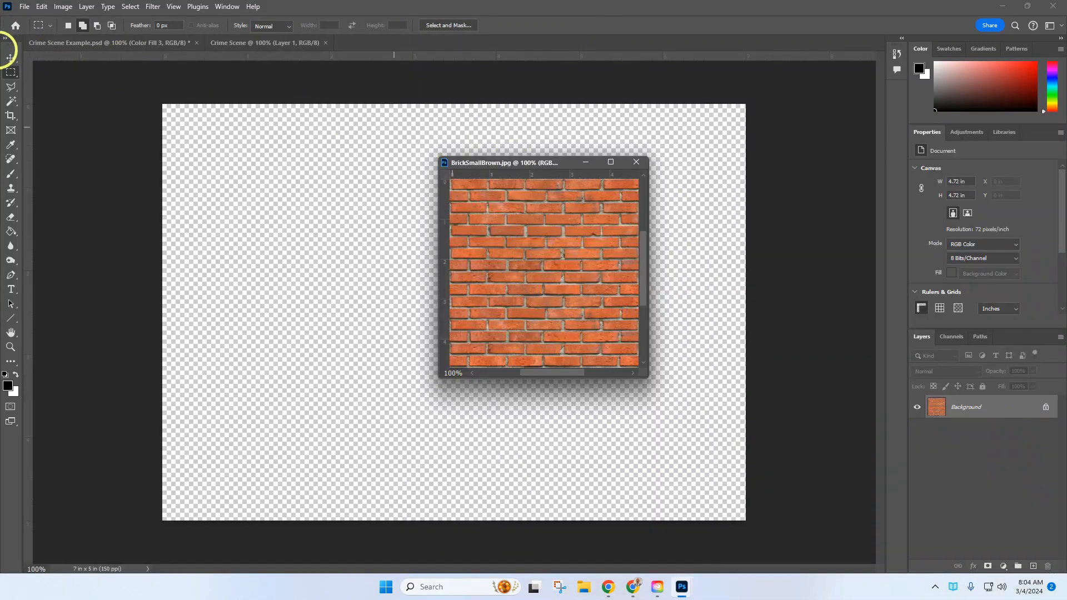
click(10, 58)
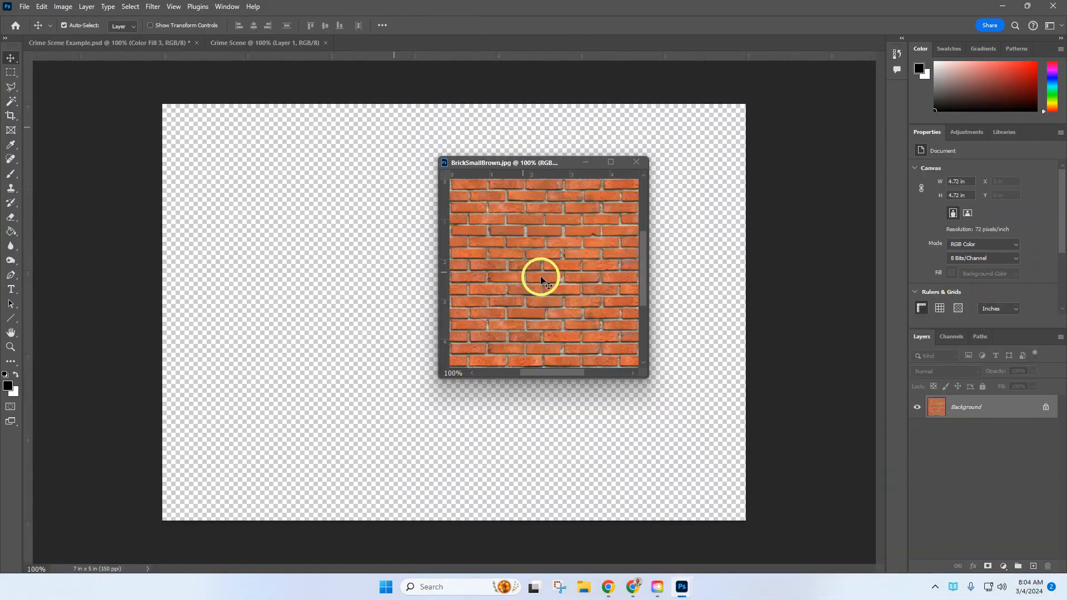
drag(540, 275, 350, 274)
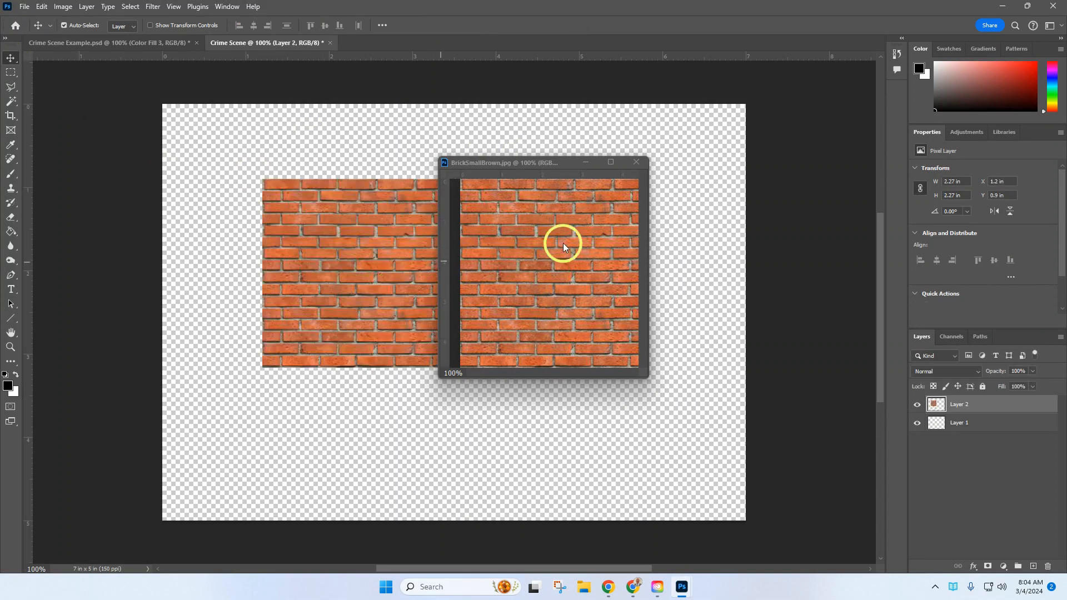
click(637, 162)
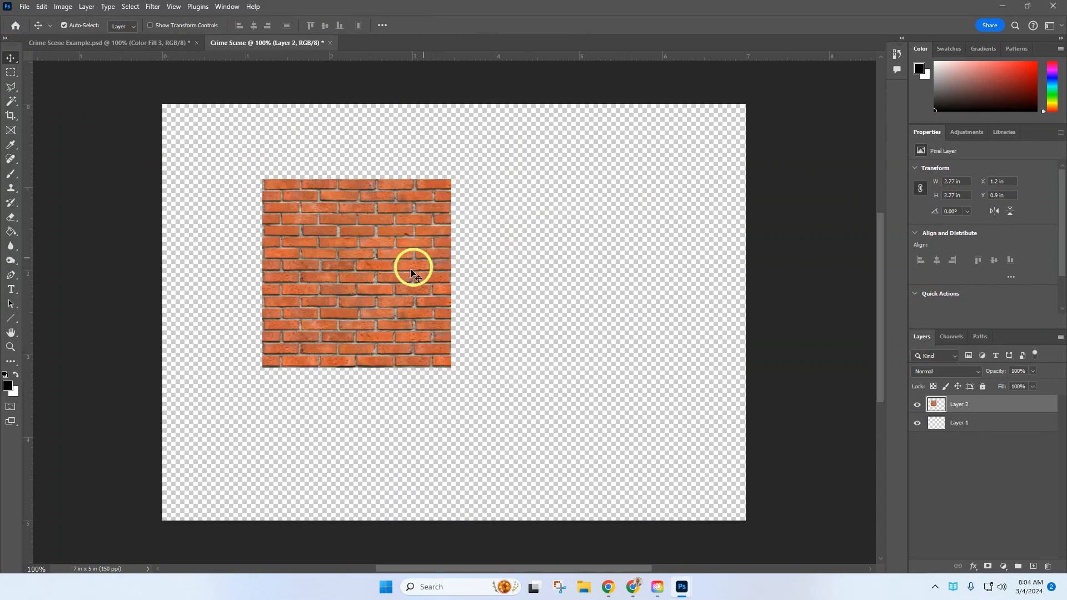
Check that snapping is enabled and move the brick tile flush into the canvas's upper-left corner.
click(174, 6)
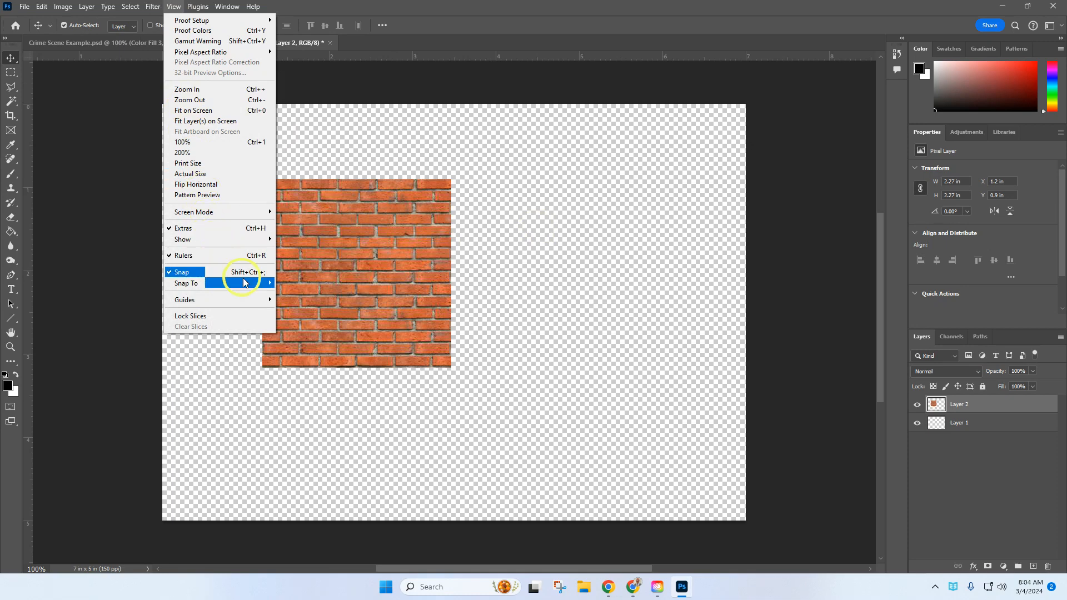
mouse_move(264, 283)
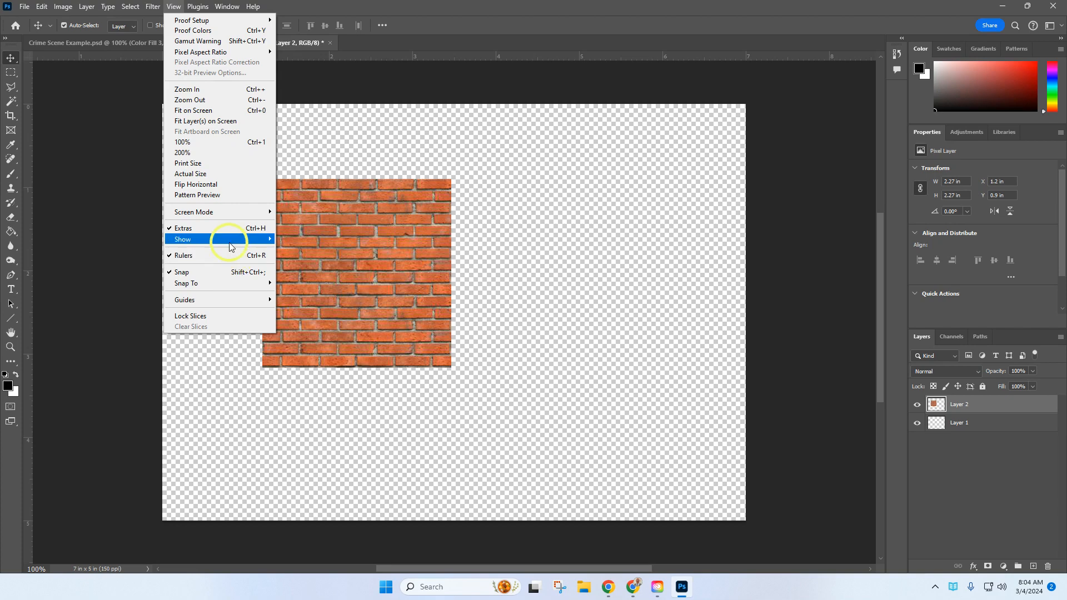
mouse_move(239, 239)
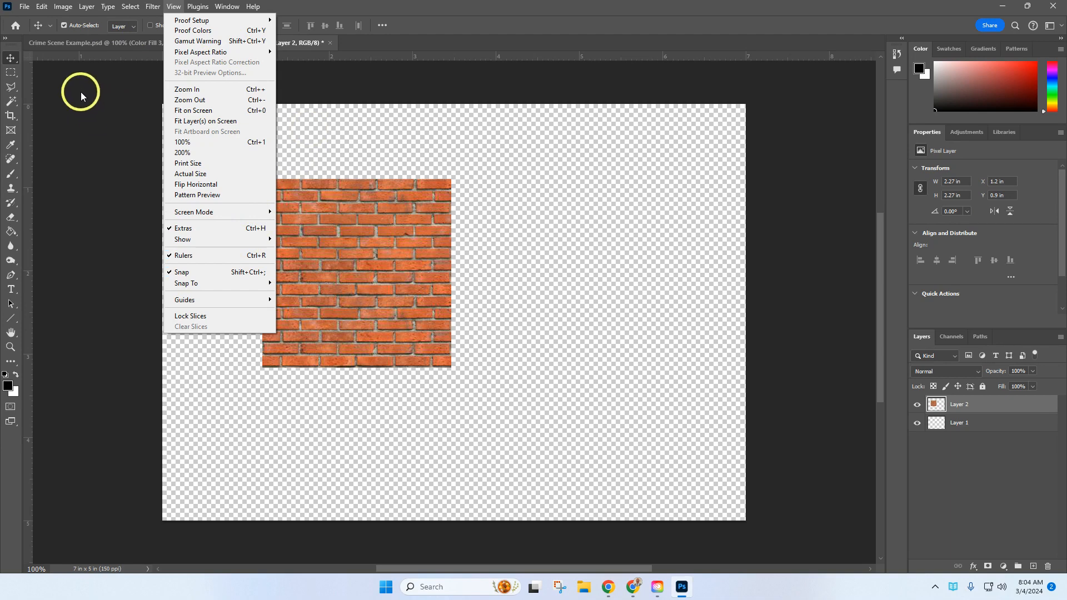
key(Escape)
drag(356, 256, 258, 189)
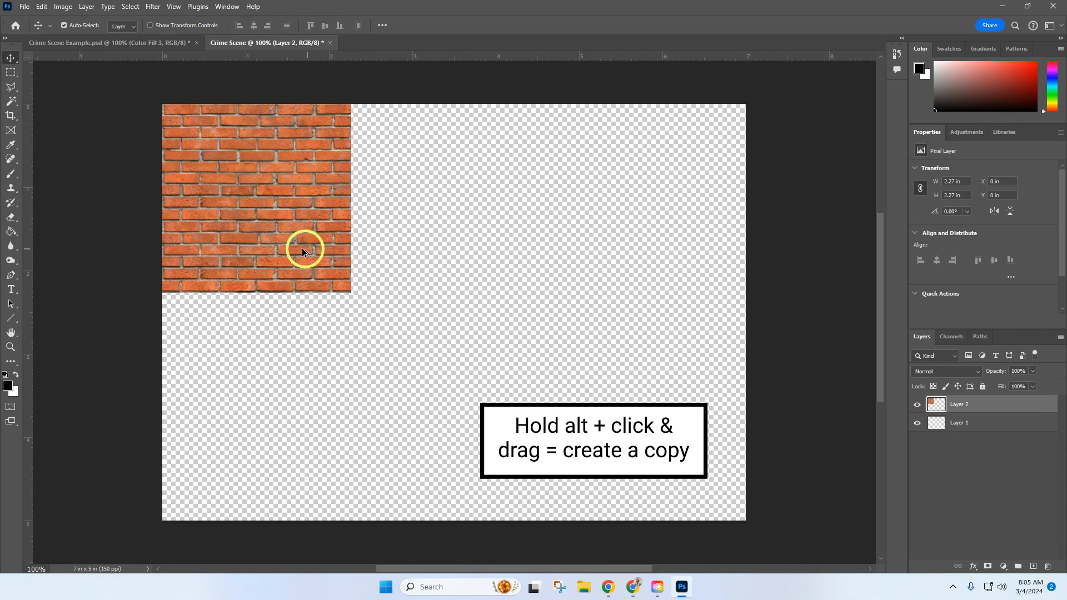
Duplicate the brick tile twice along the canvas's upper edge, butting the copies edge to edge without a gap.
drag(300, 253, 487, 253)
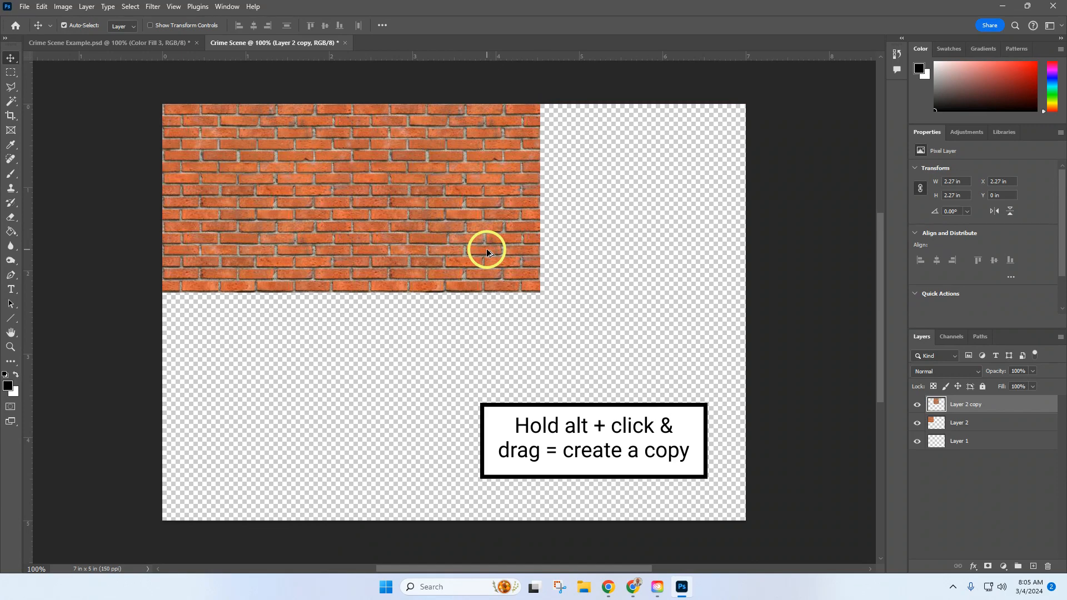
drag(487, 253, 677, 253)
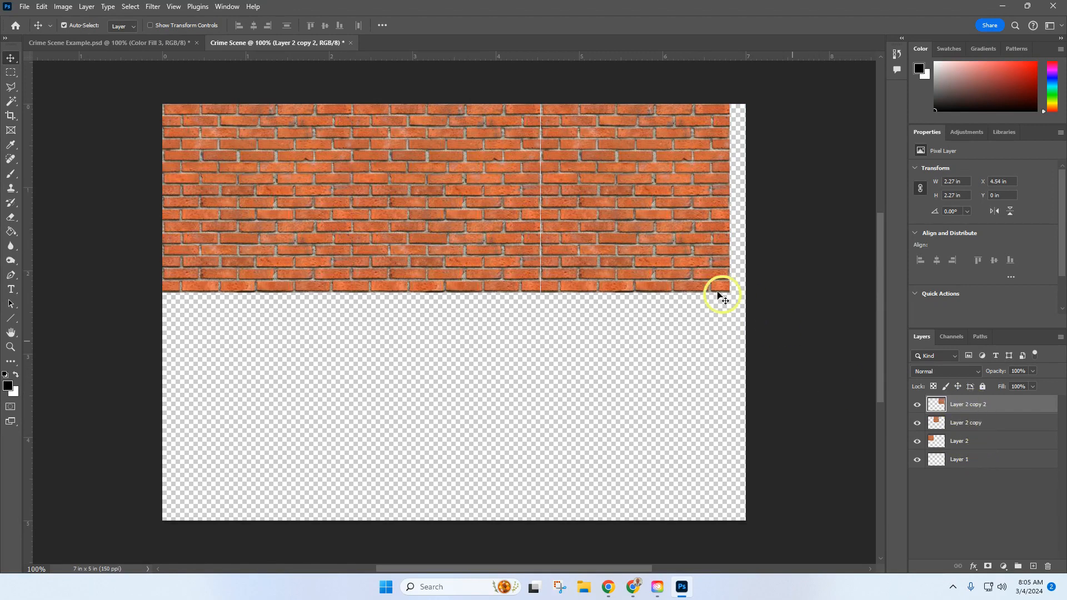
mouse_move(590, 216)
mouse_down()
mouse_move(603, 218)
mouse_move(594, 219)
mouse_up()
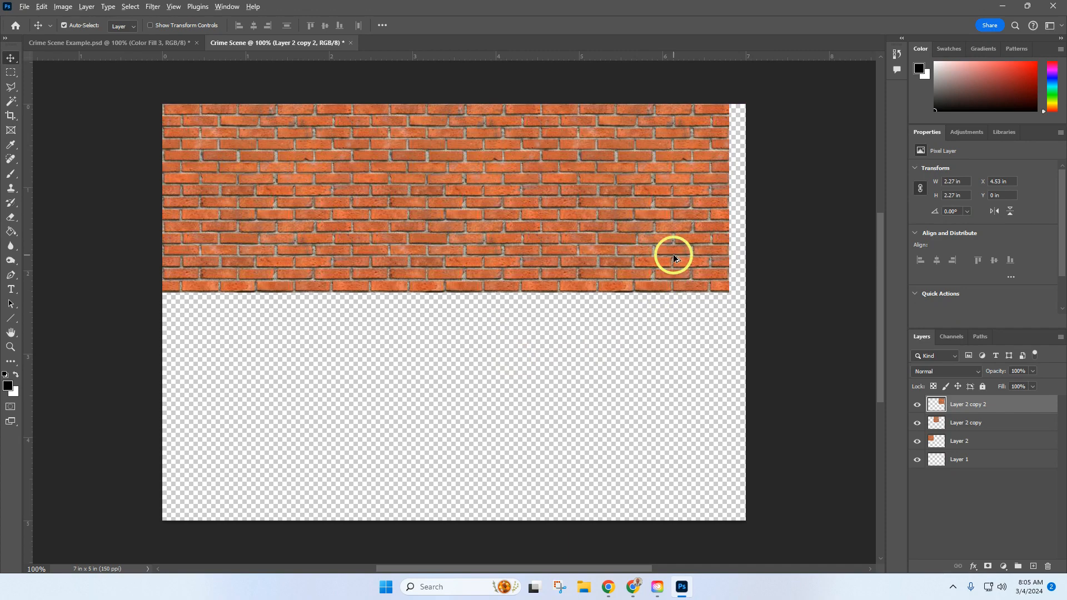
Duplicate the brick tile three times to form a second row flush beneath the first, and merge all visible layers.
drag(674, 257, 291, 436)
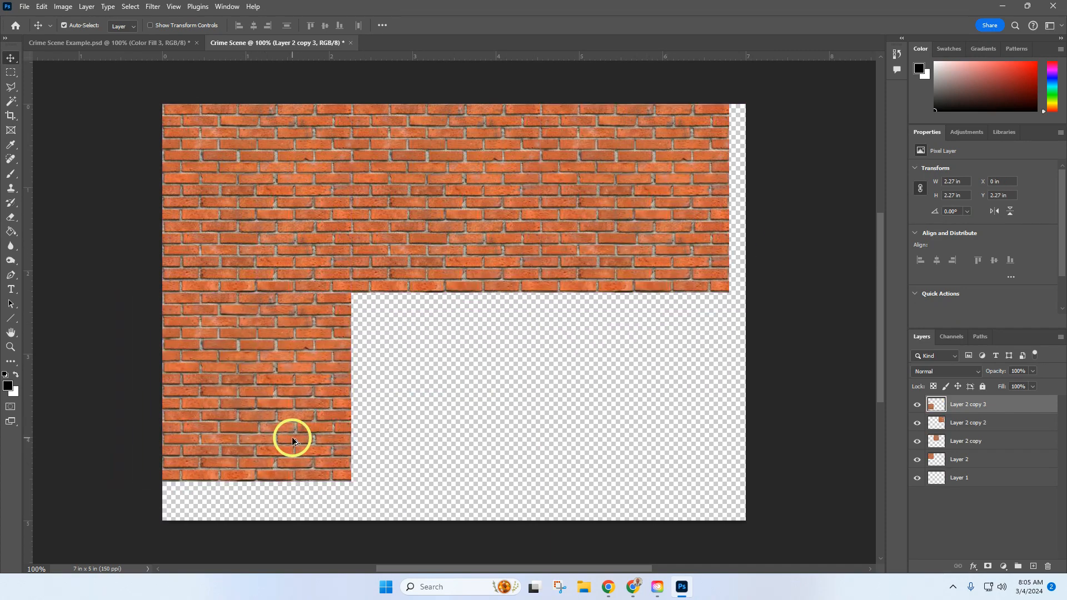
drag(339, 409, 512, 412)
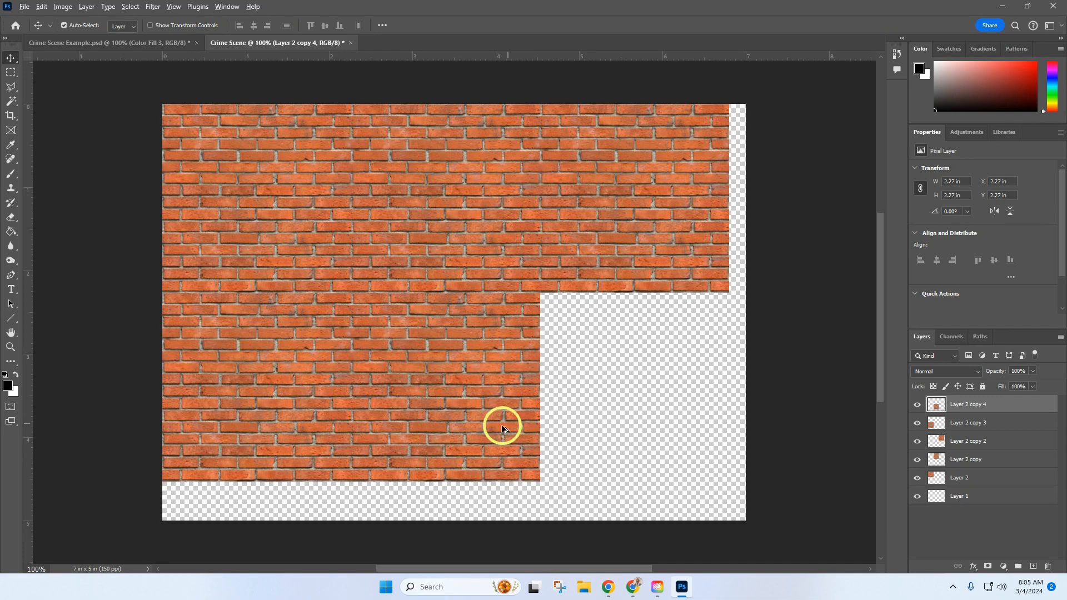
drag(501, 425, 679, 419)
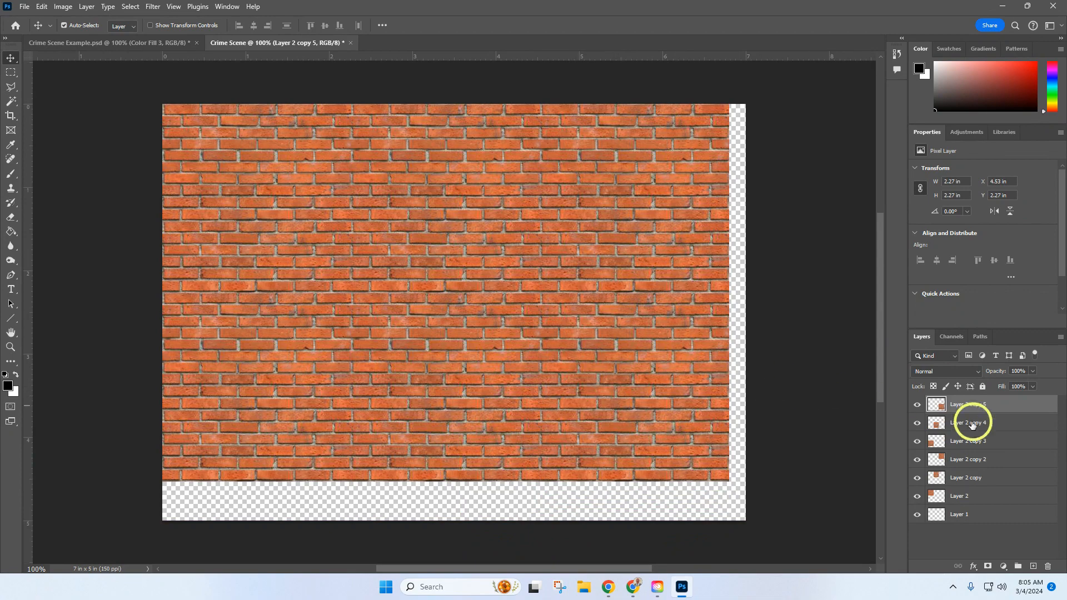
right_click(1015, 460)
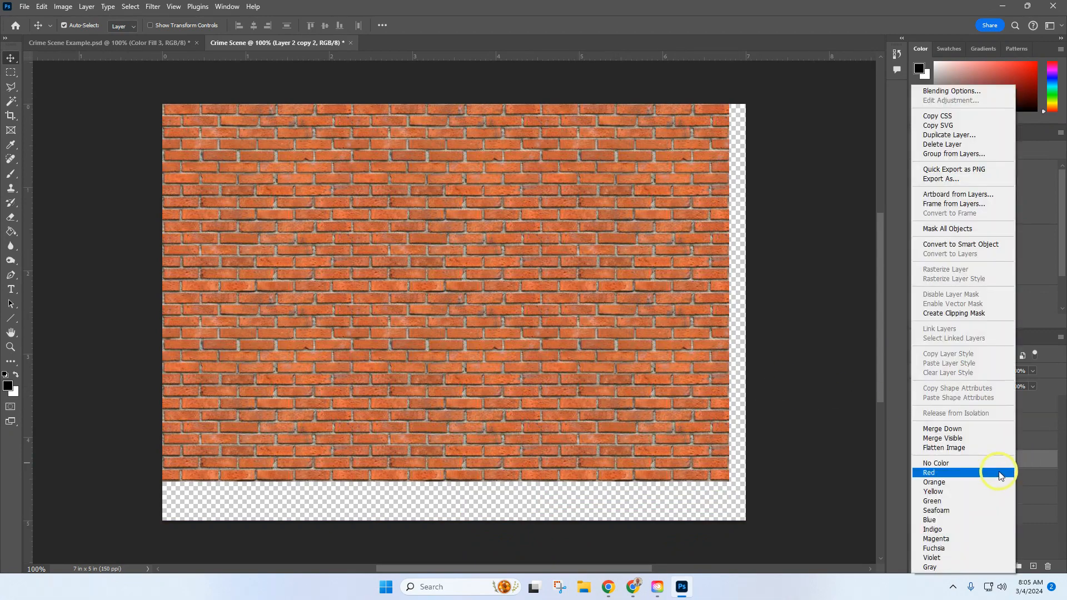
click(969, 440)
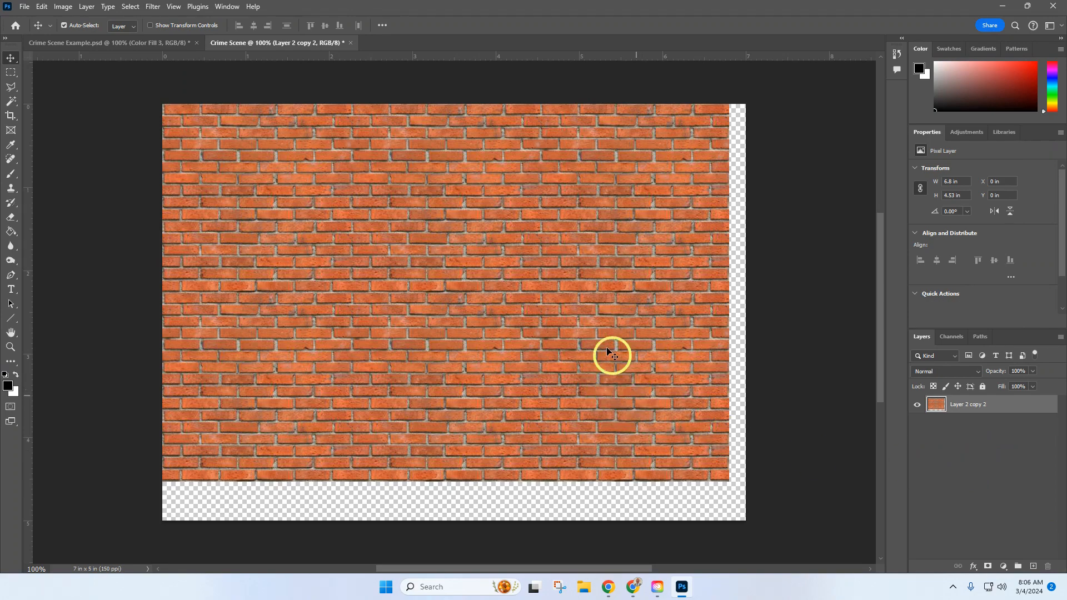
Free Transform the merged brick layer proportionally from its lower-right corner to about 7.54 × 5.03 in, covering the whole canvas.
click(40, 8)
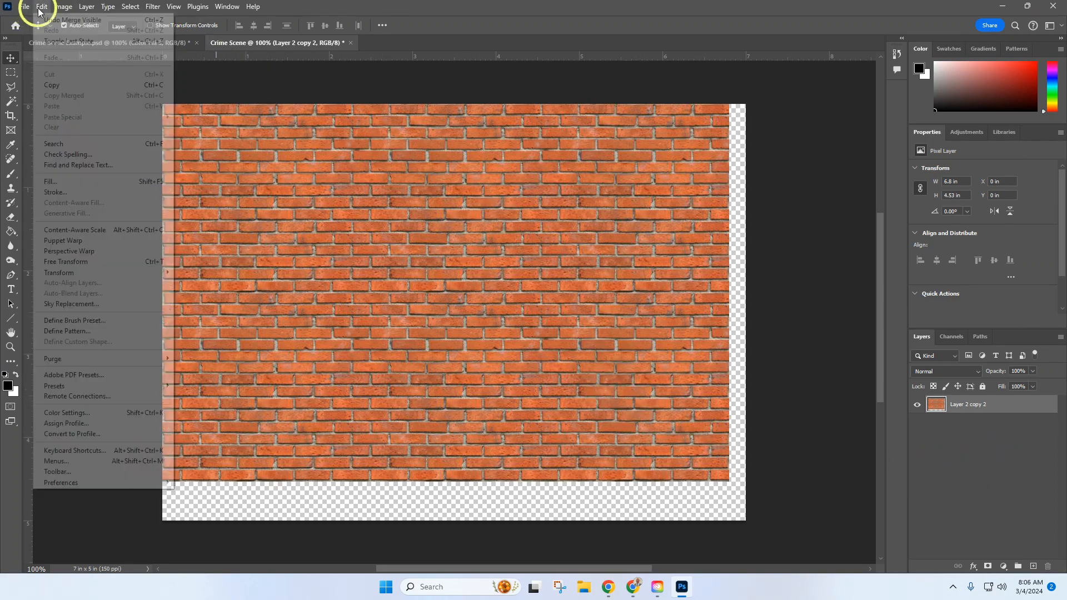
click(113, 262)
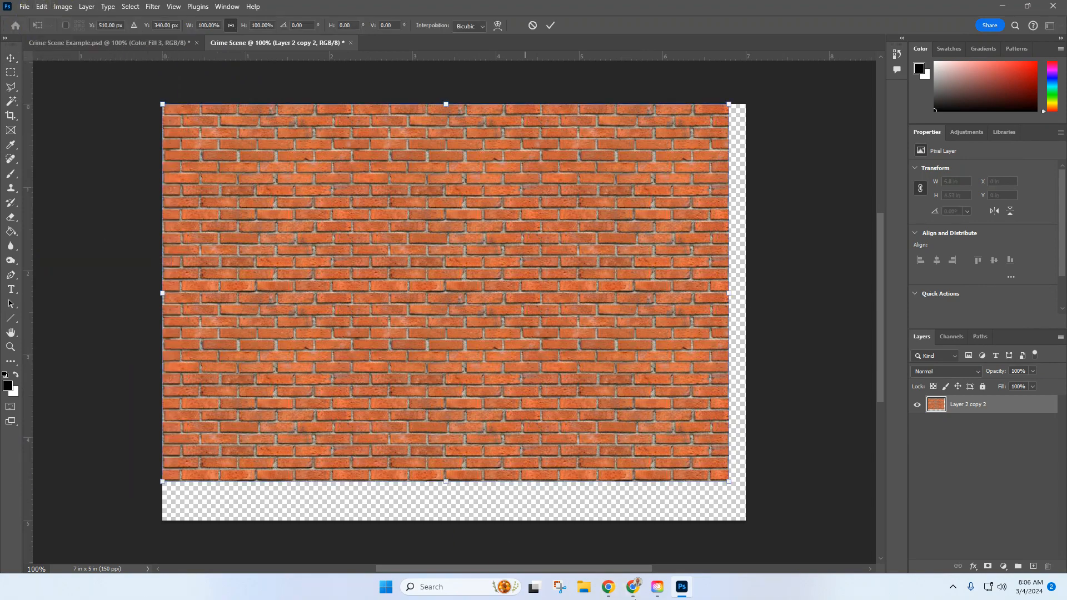
drag(729, 484, 773, 554)
click(551, 25)
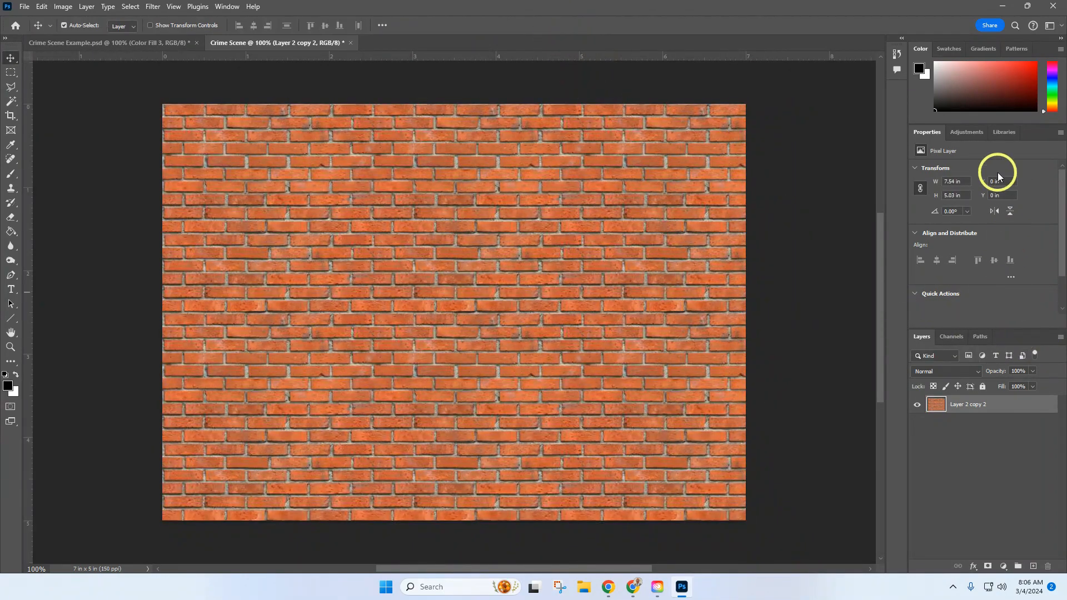
Add a Hue/Saturation adjustment layer above the bricks with Saturation at -90 and Lightness at -16.
click(970, 133)
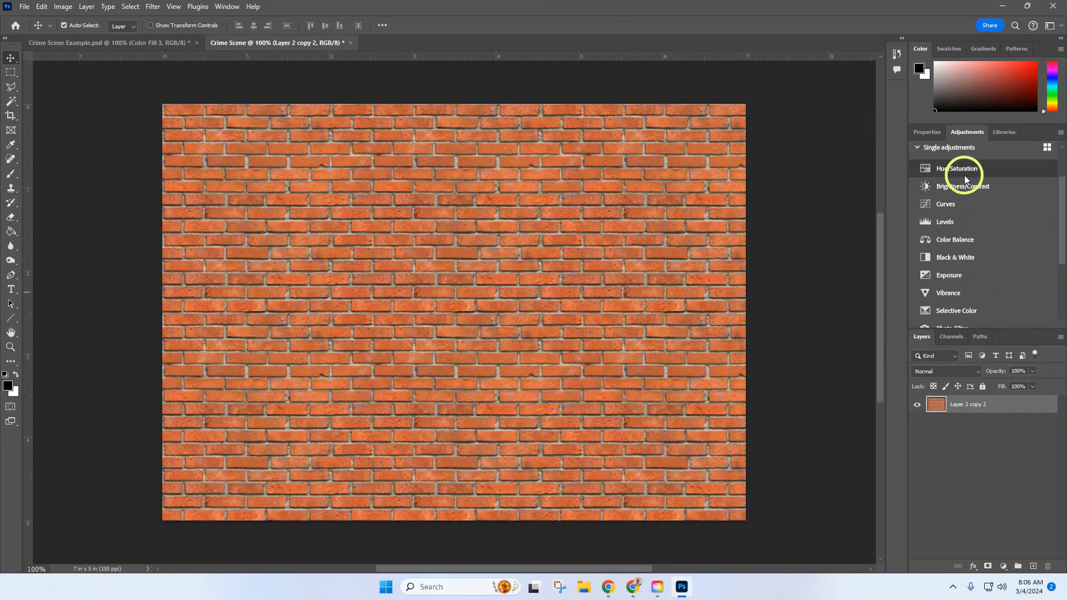
click(956, 170)
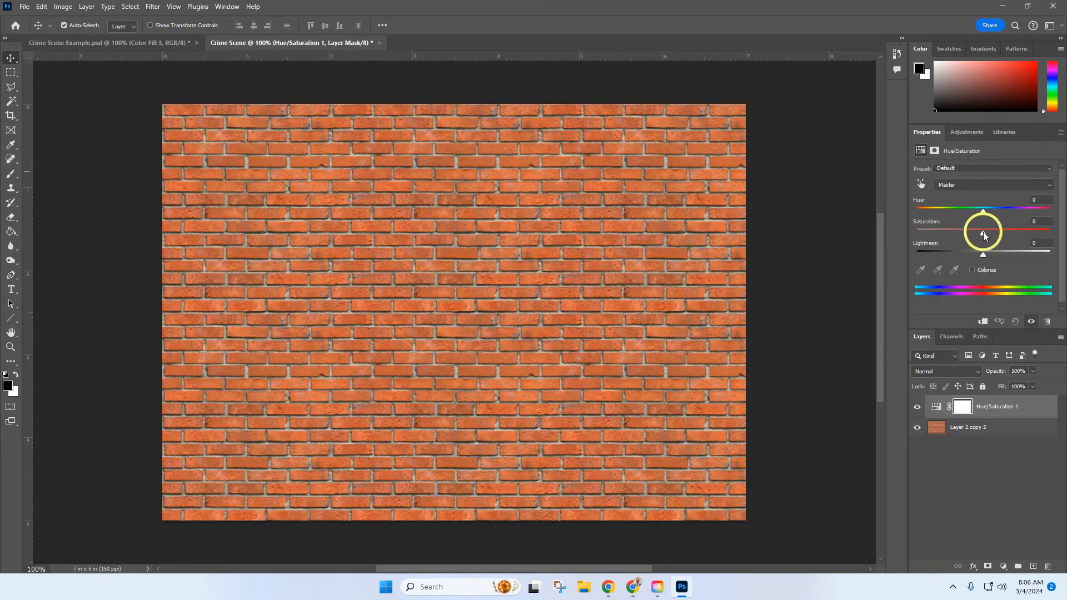
drag(982, 229, 932, 234)
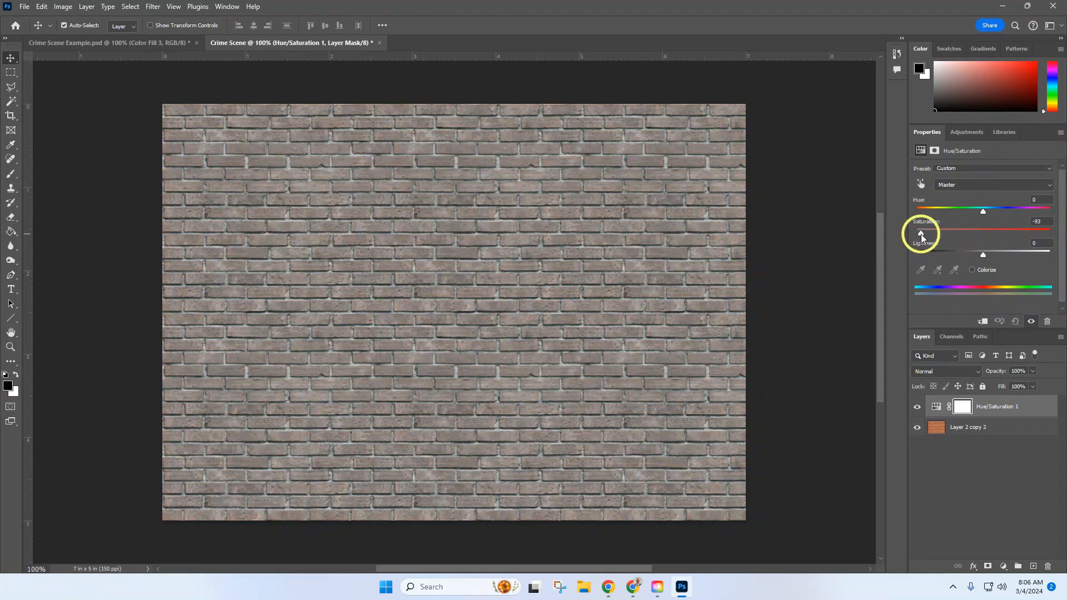
click(1037, 223)
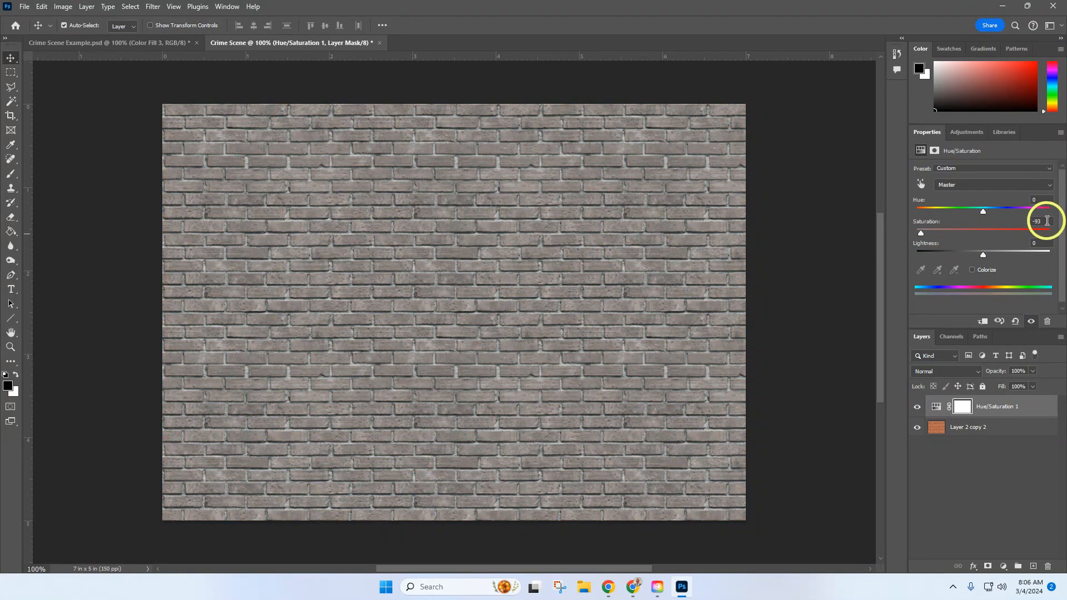
text(-)
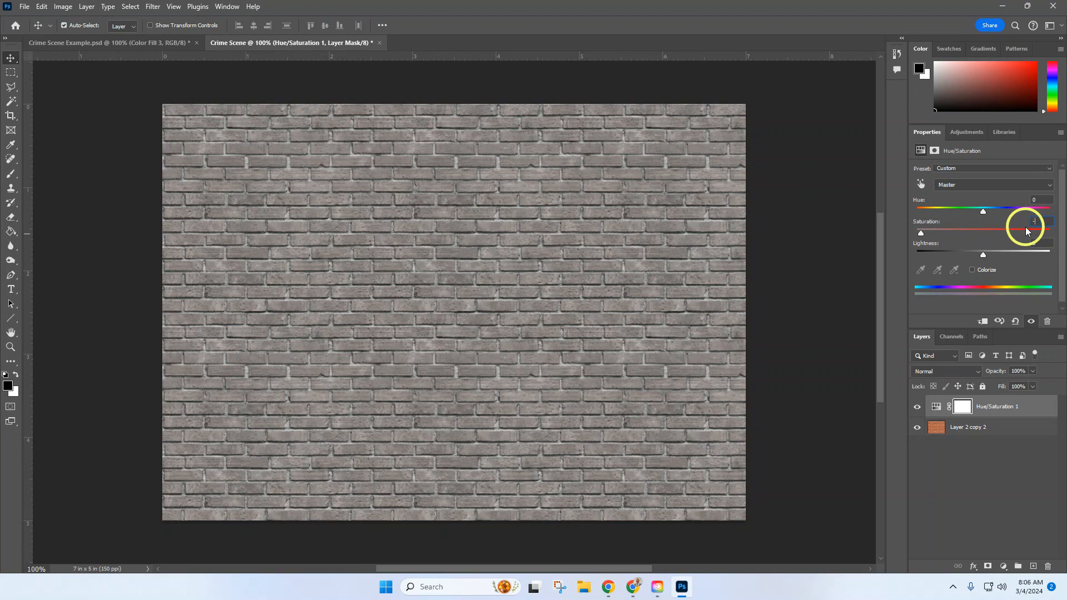
text(90)
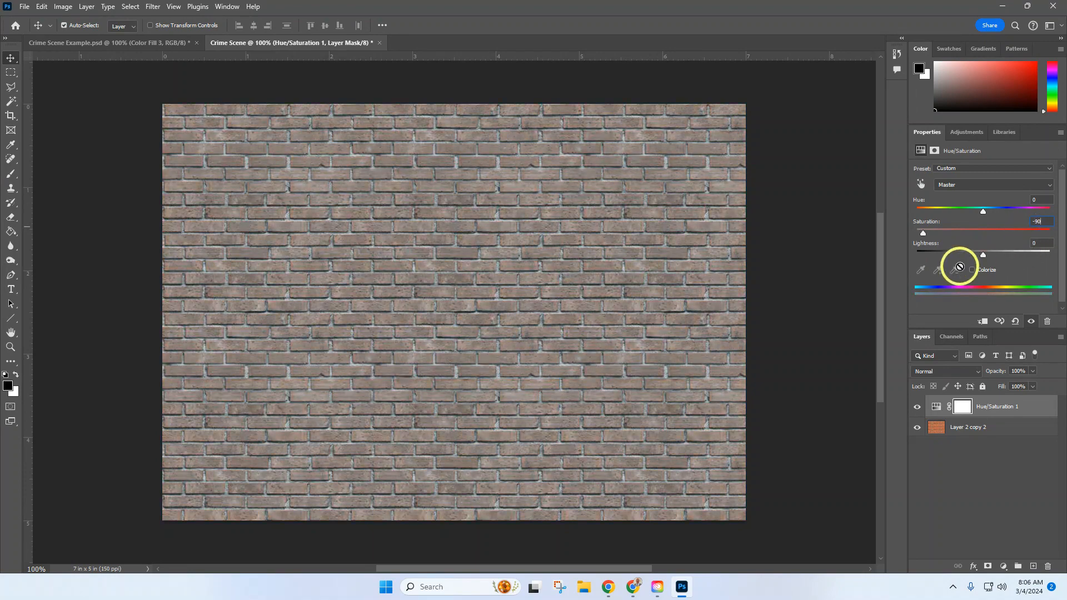
drag(982, 254, 973, 257)
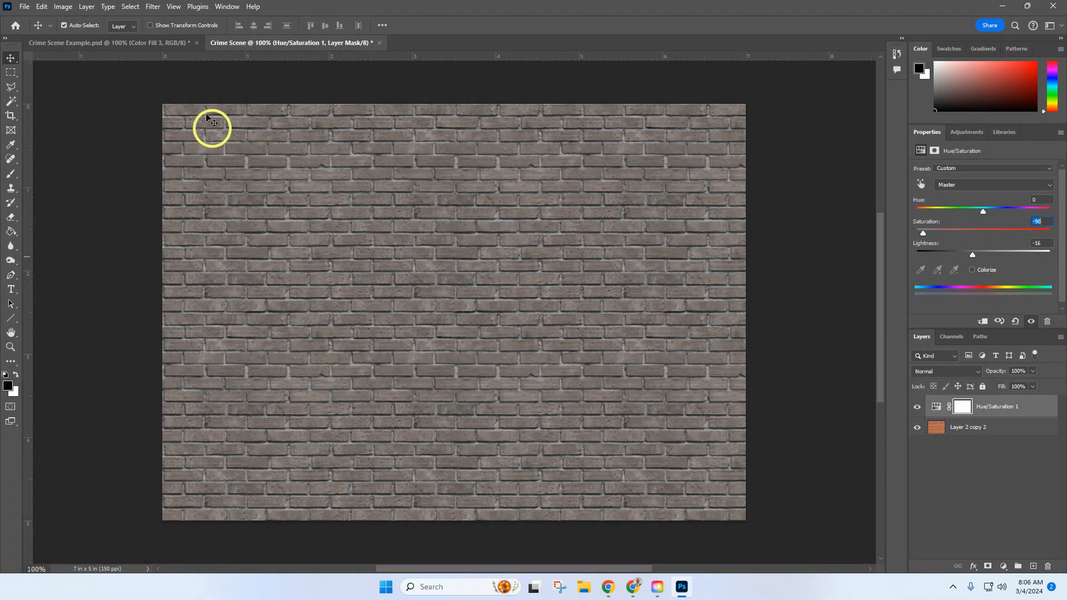
Compare the wall with the Crime Scene Example document and open Airconditioner.jpg from the Downloads folder.
click(170, 42)
scroll(982, 421, down, 4)
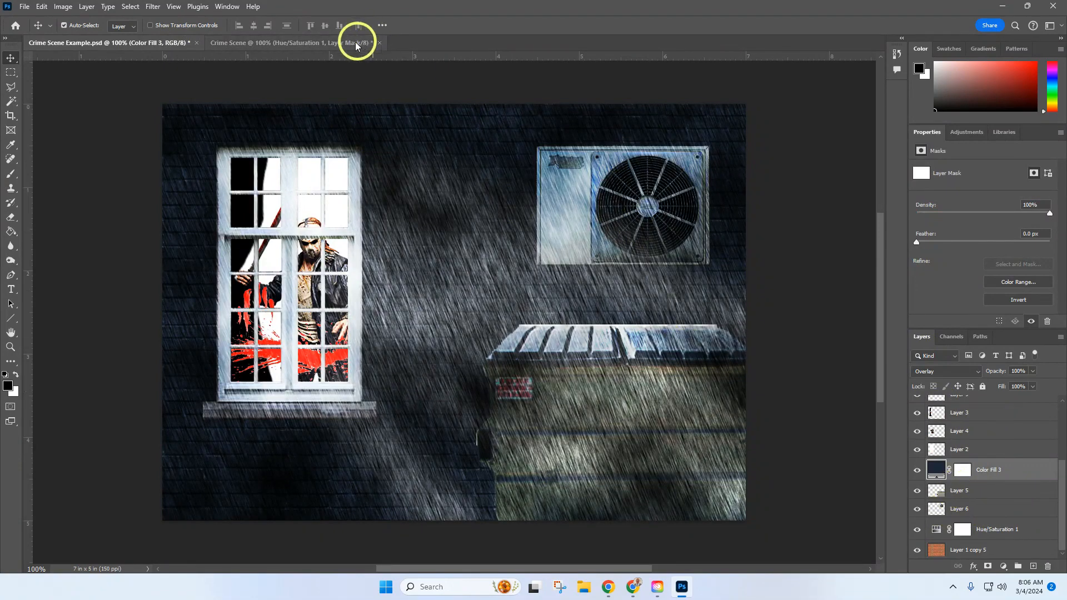
click(310, 46)
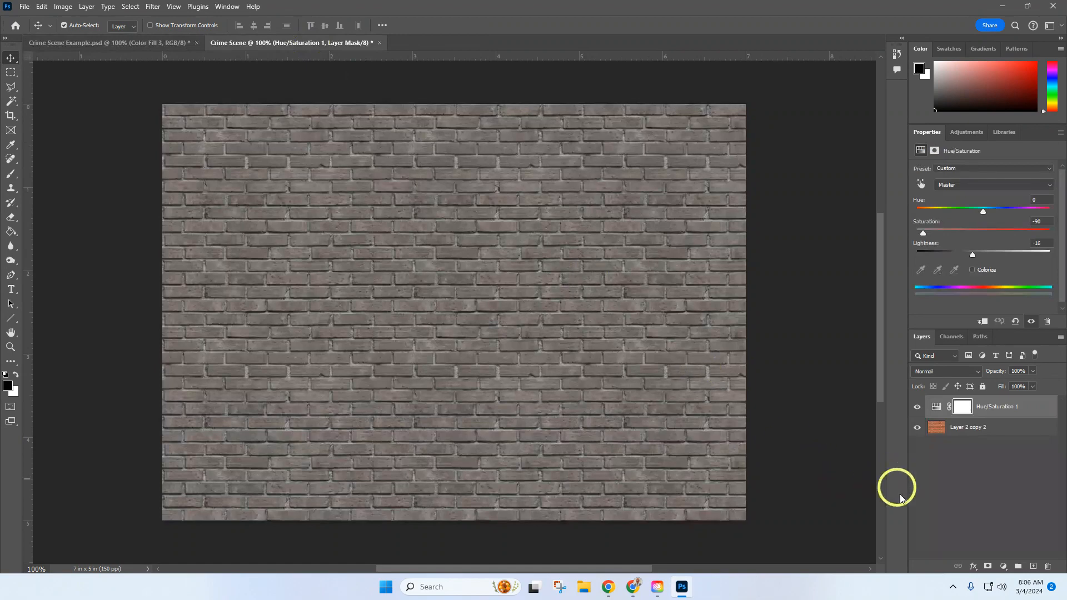
click(23, 6)
click(30, 32)
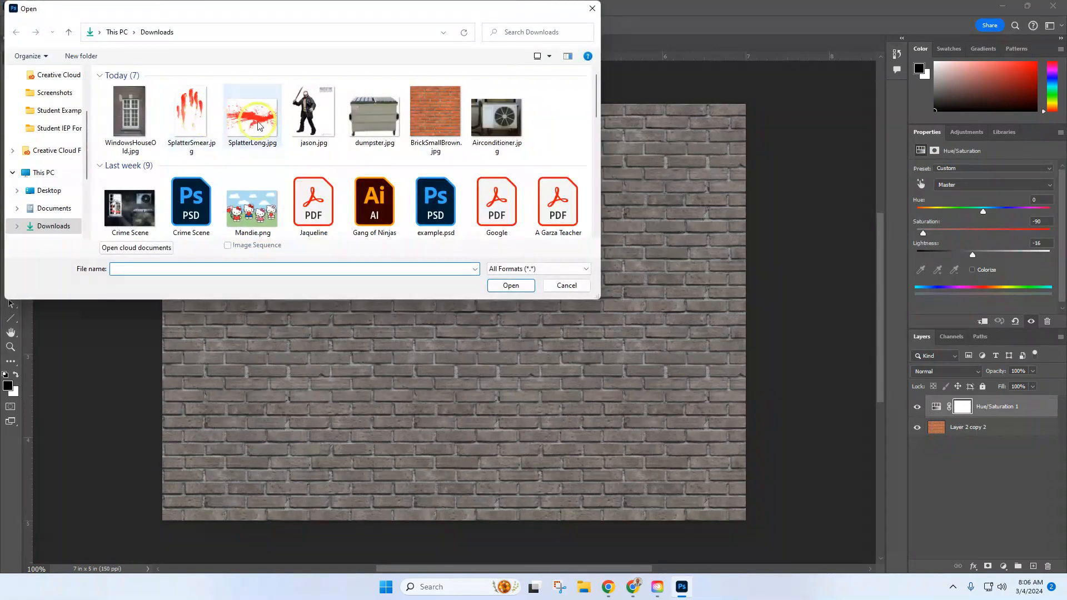
click(499, 127)
click(511, 285)
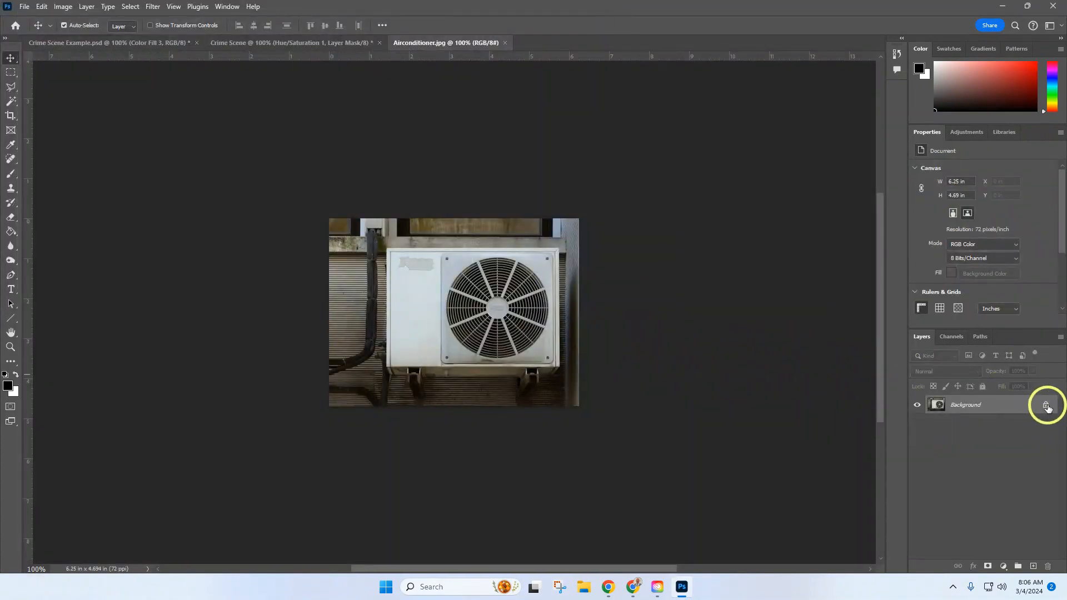
Unlock the air conditioner's background layer and select the unit's front with a rectangular marquee of about 4.29 × 2.94 in.
click(1047, 407)
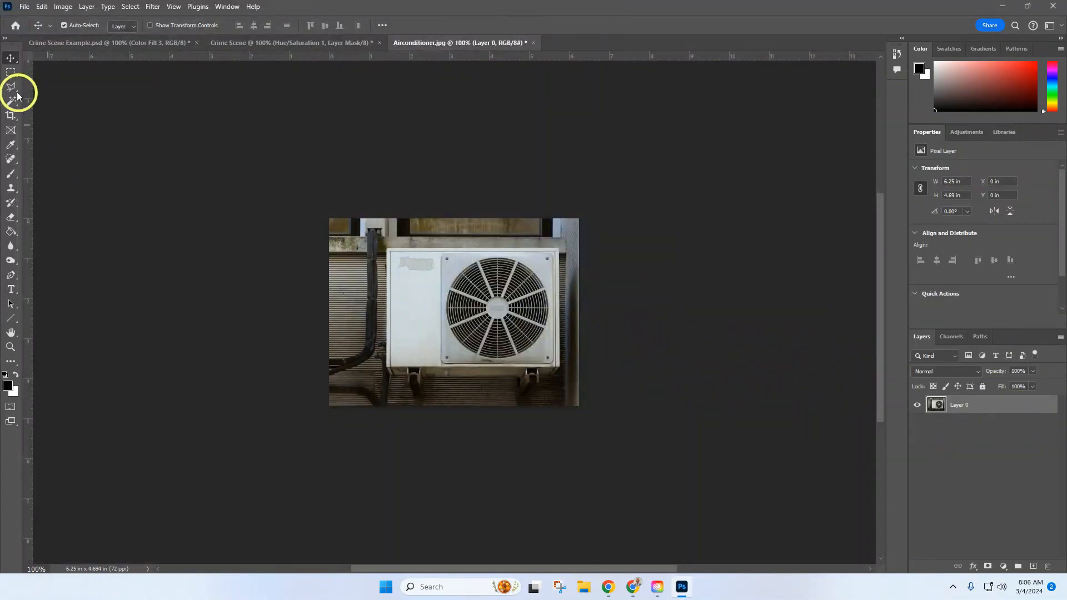
click(11, 73)
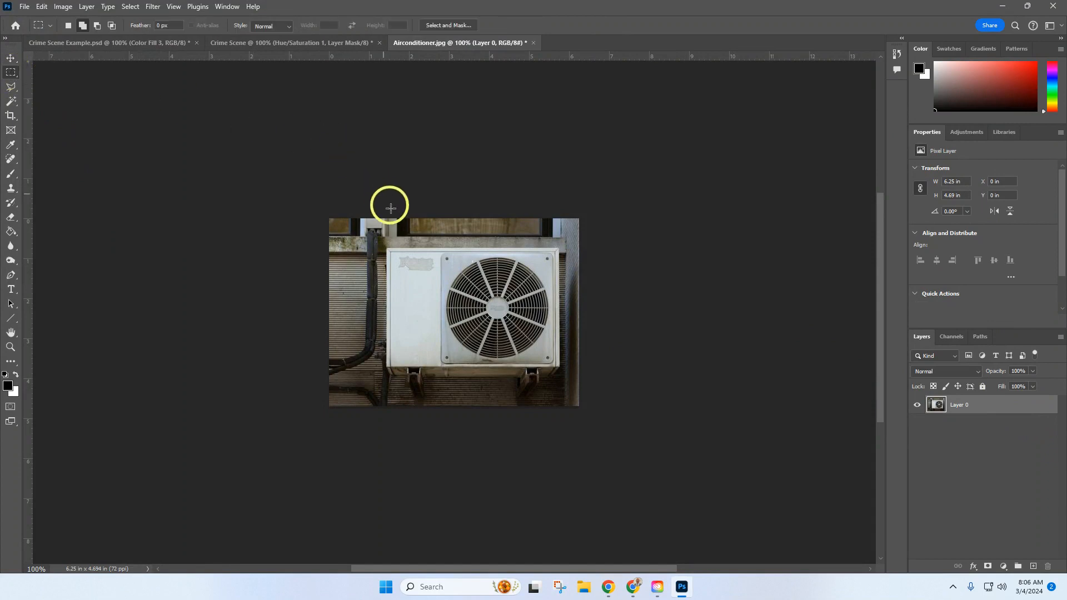
scroll(400, 315, up, 3)
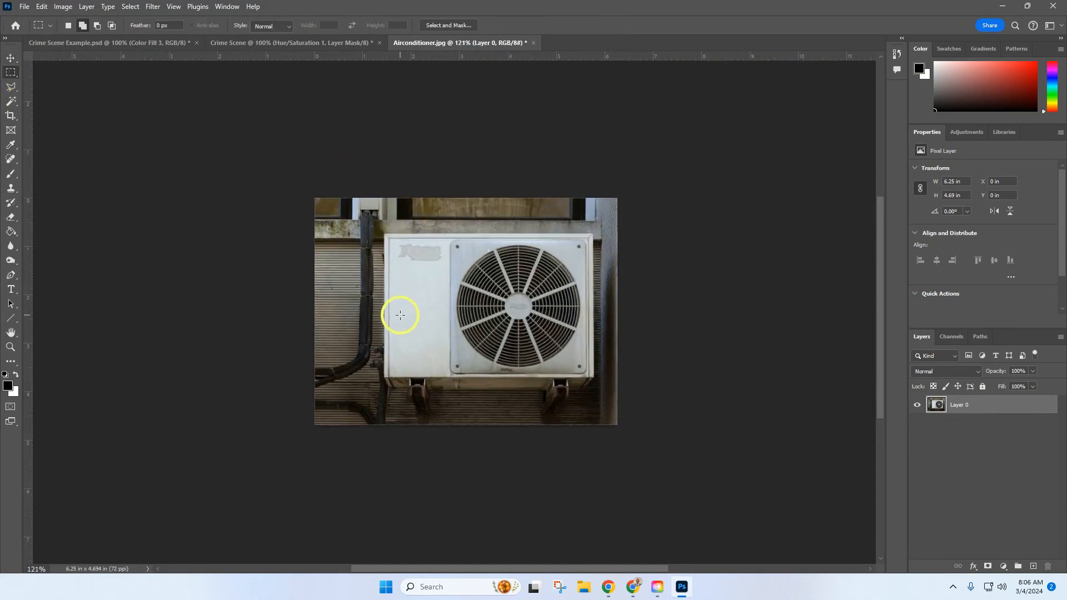
scroll(395, 275, up, 2)
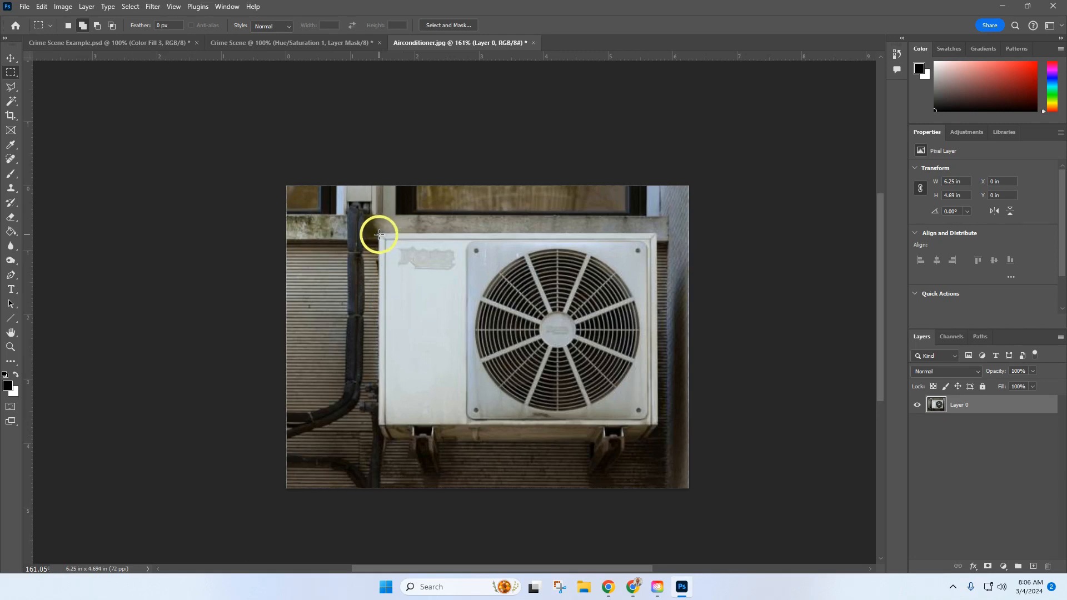
drag(380, 234, 656, 423)
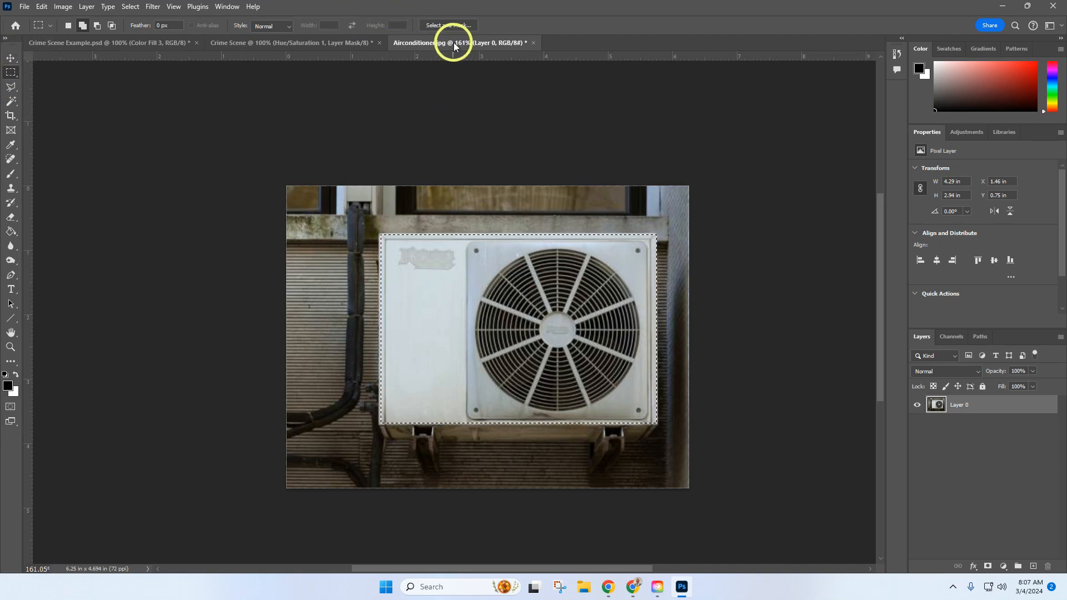
Copy the selected air conditioner onto the upper-right area of the Crime Scene brick wall and close Airconditioner.jpg without saving.
drag(453, 42, 471, 96)
click(10, 58)
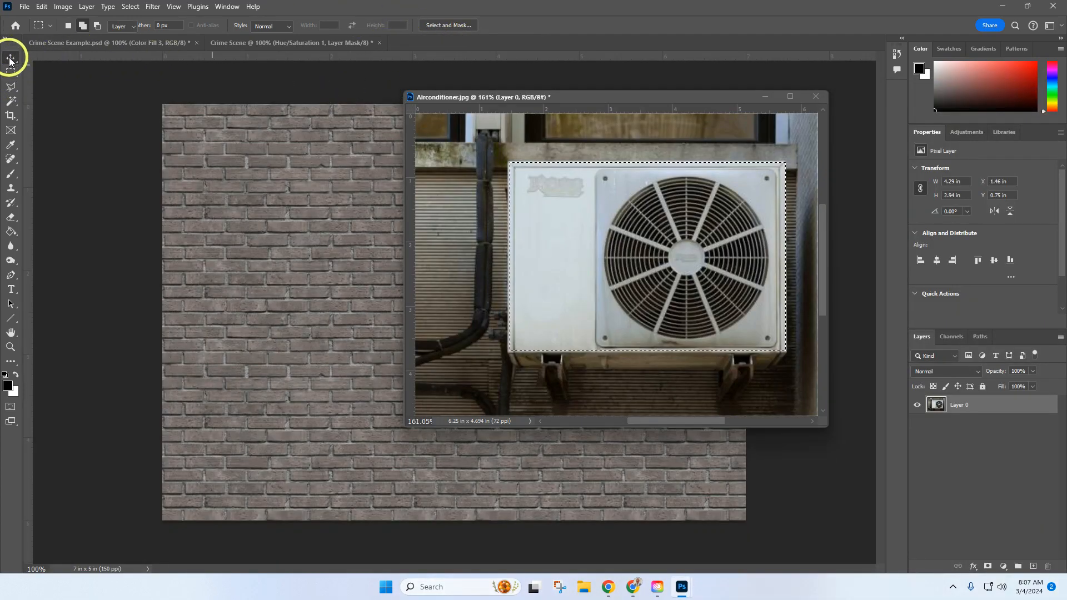
drag(578, 232, 274, 265)
click(811, 96)
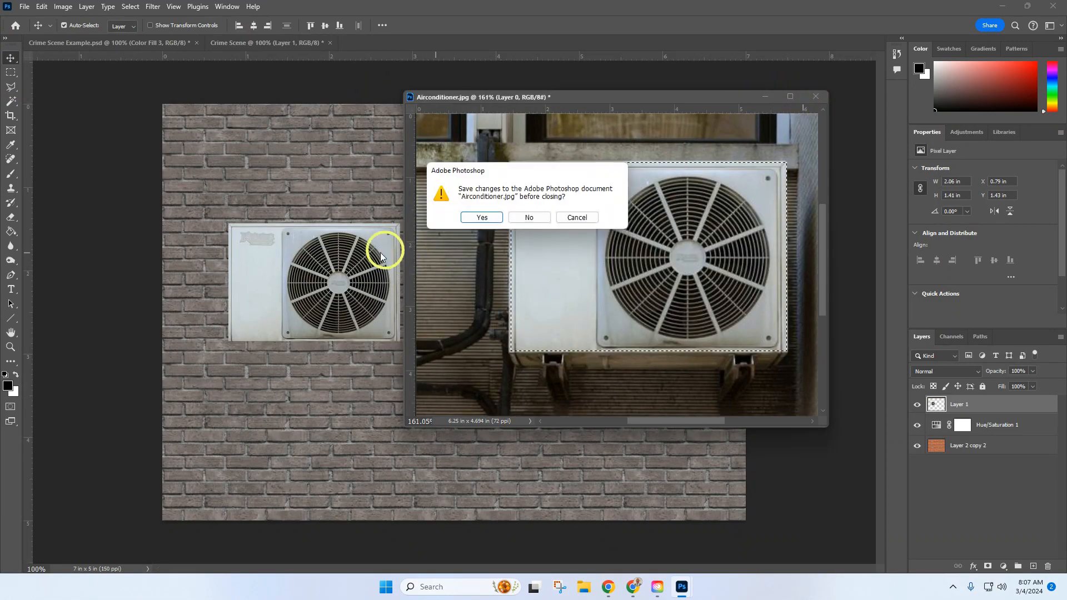
click(529, 219)
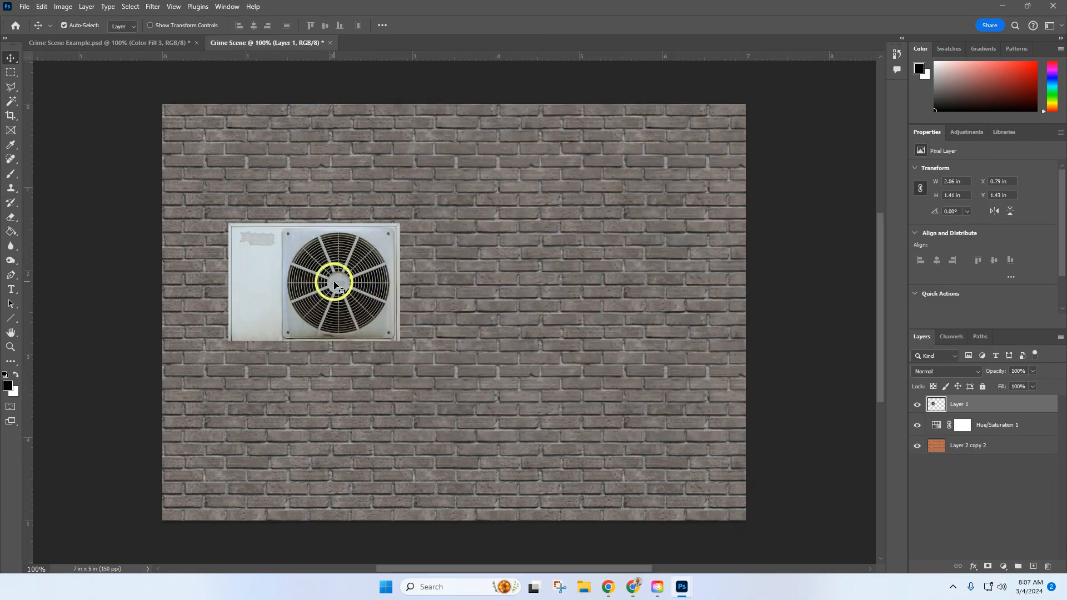
drag(331, 282, 628, 216)
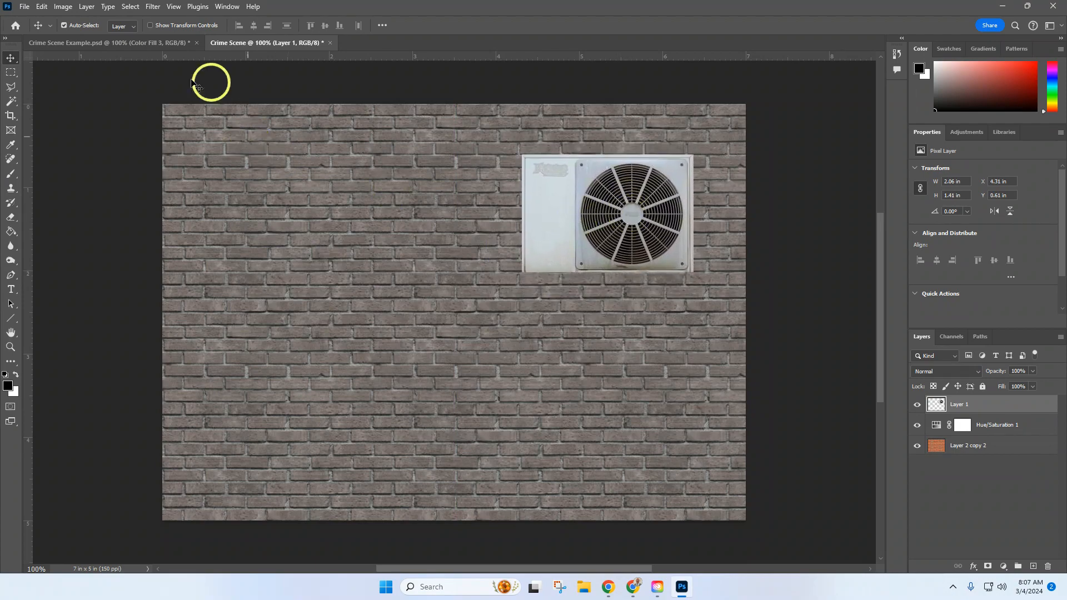
Open dumpster.jpg from the Downloads folder.
click(25, 6)
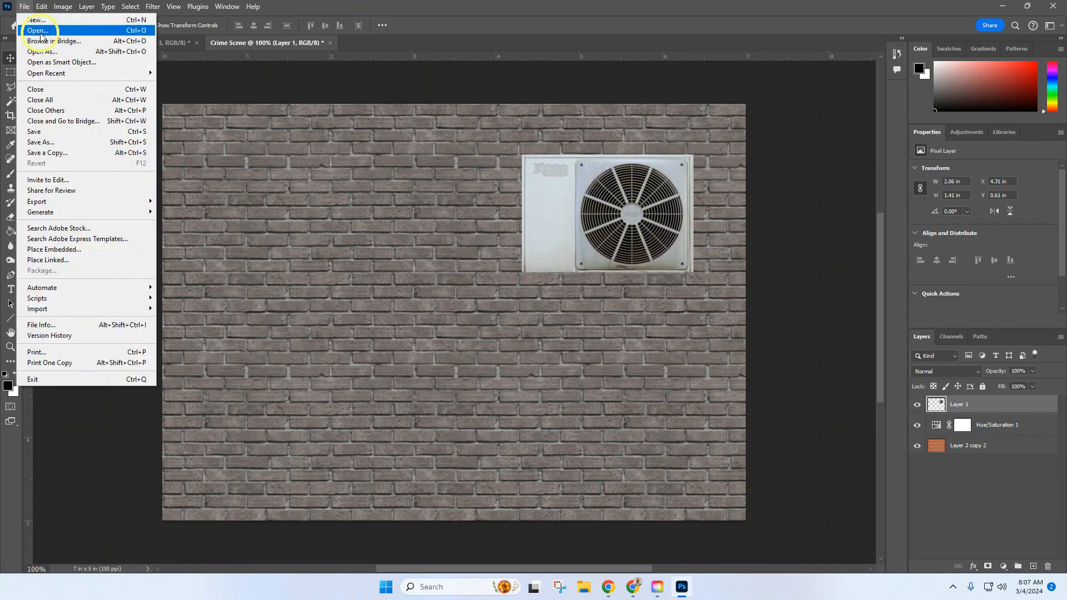
click(35, 30)
click(352, 136)
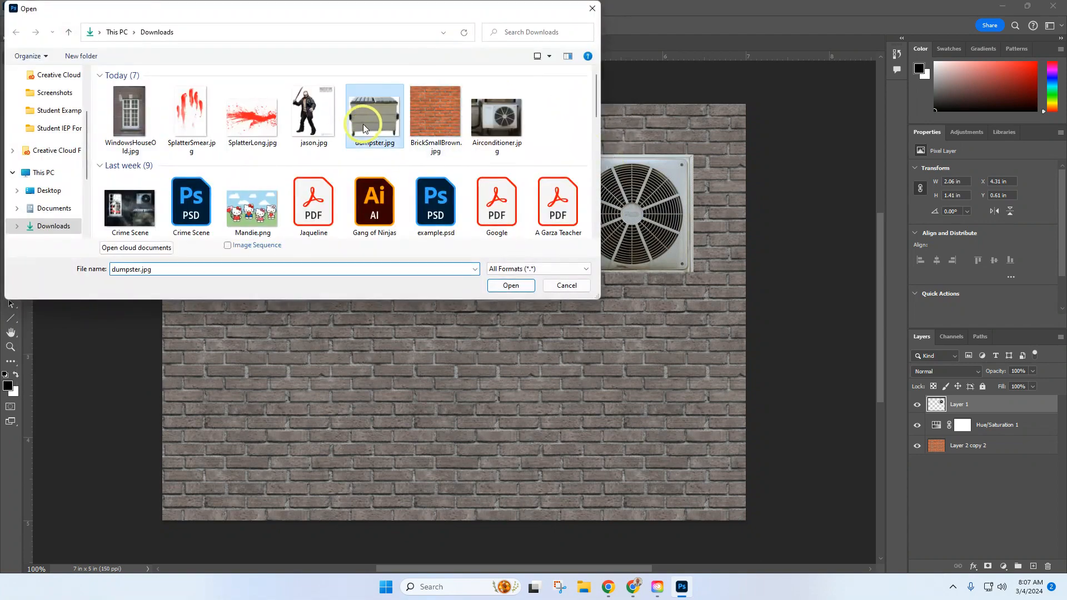
click(511, 286)
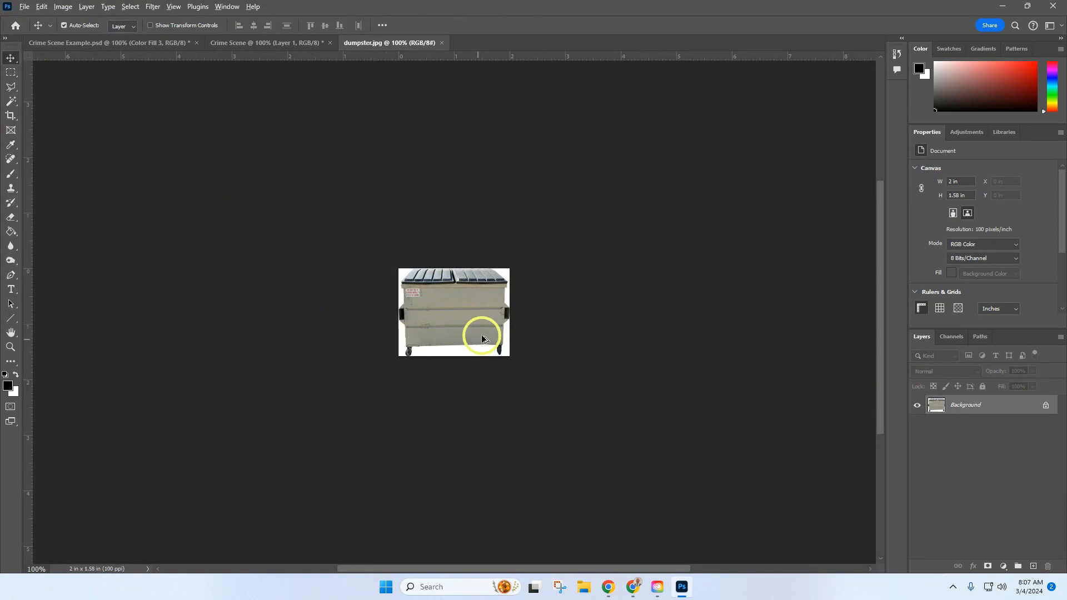
Try selecting the dumpster's white background using the Magic Wand at tolerance 30 with Contiguous off, and clear the selection.
scroll(473, 336, up, 5)
scroll(473, 336, up, 2)
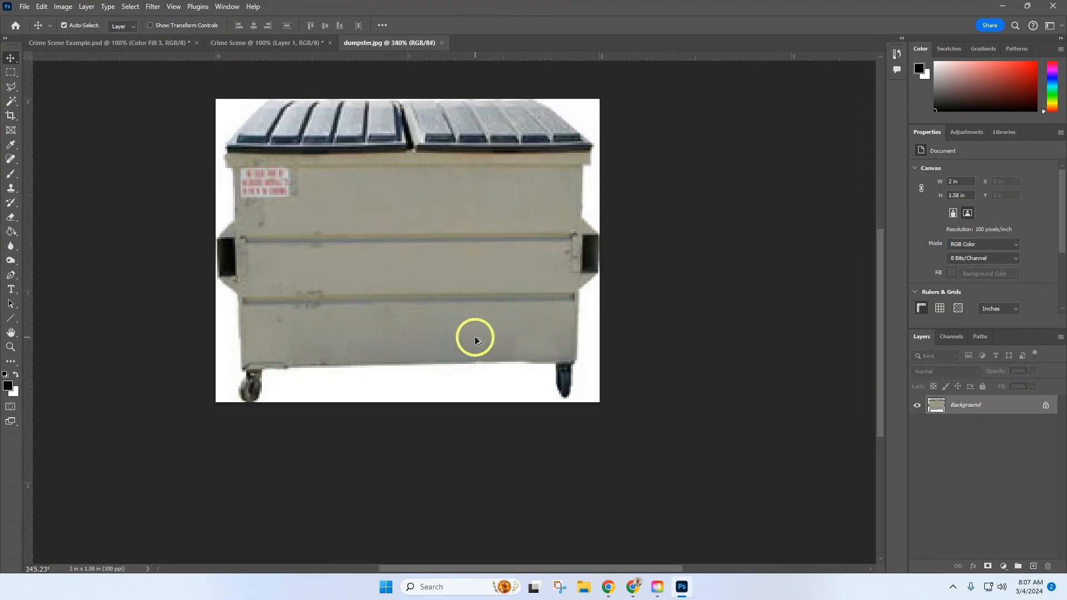
click(13, 103)
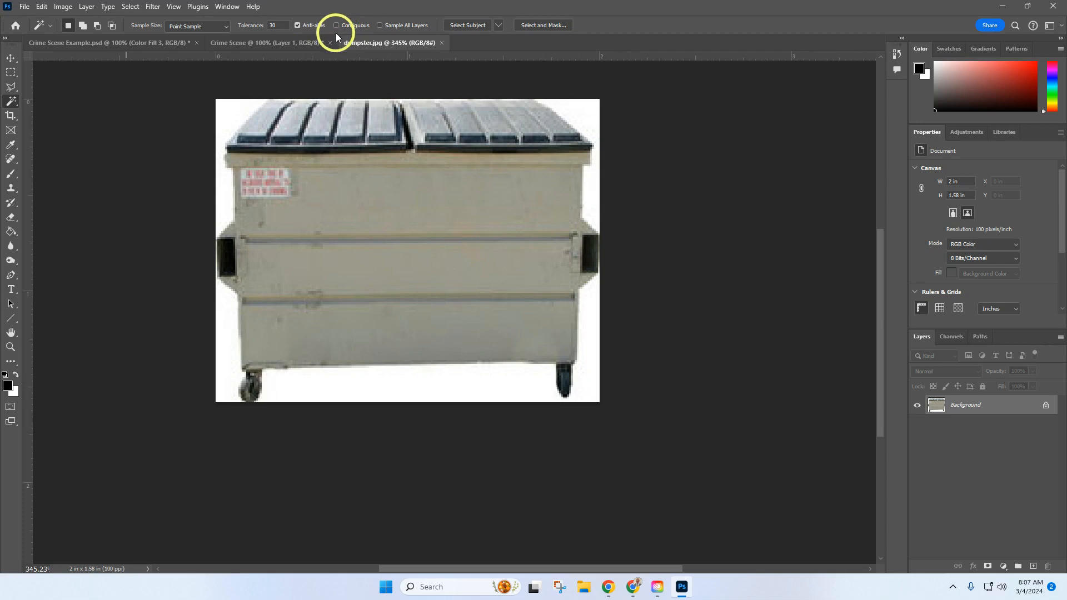
click(234, 125)
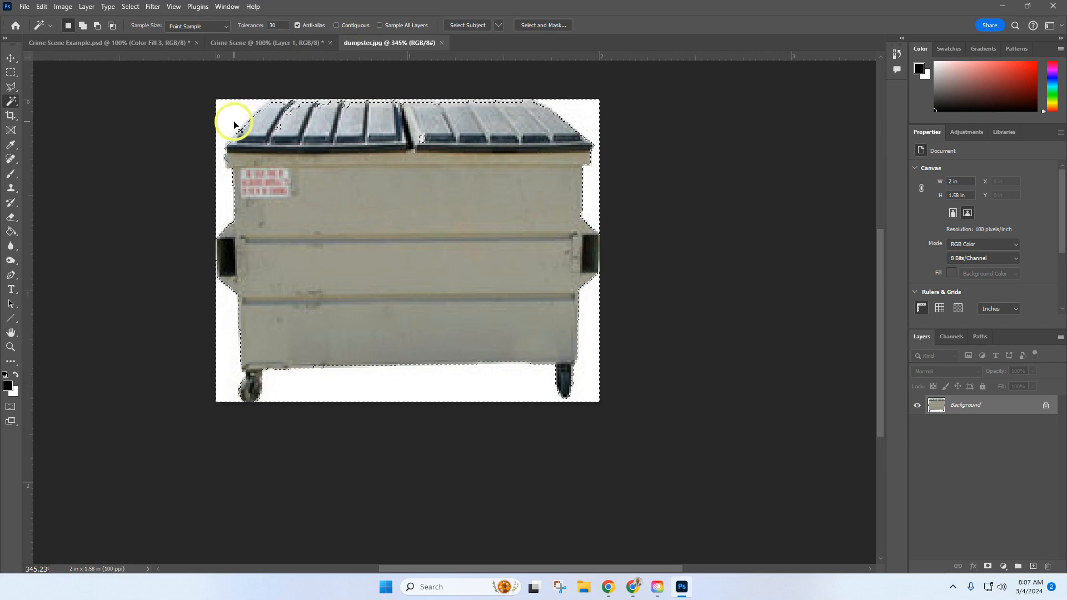
key(ctrl+d)
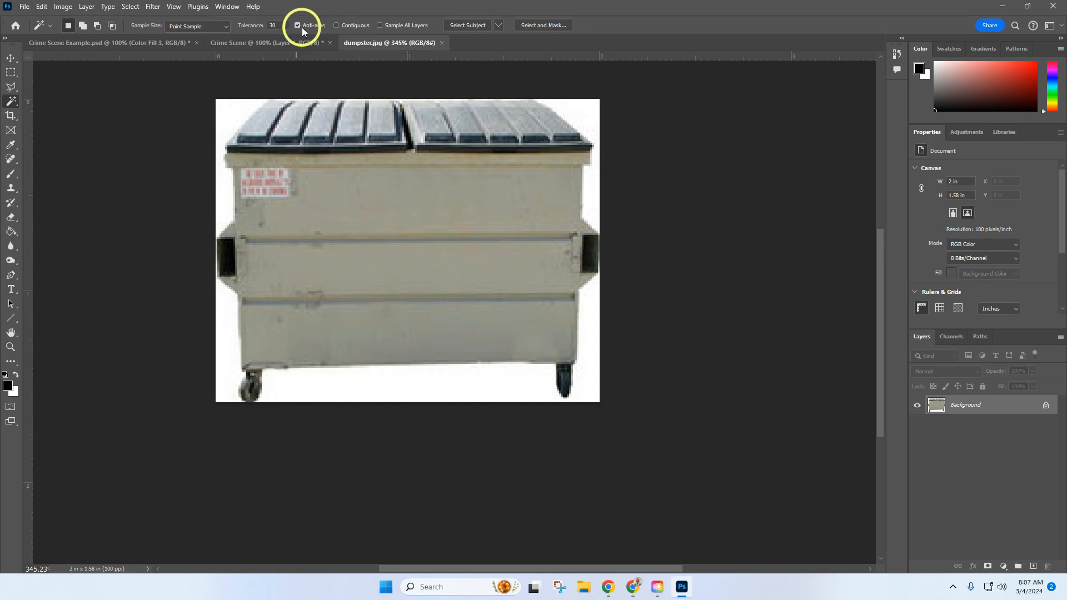
Select the white area at the dumpster's upper-left with the Magic Wand, Contiguous on, and unlock the background layer.
click(336, 25)
key(shift+BackSpace)
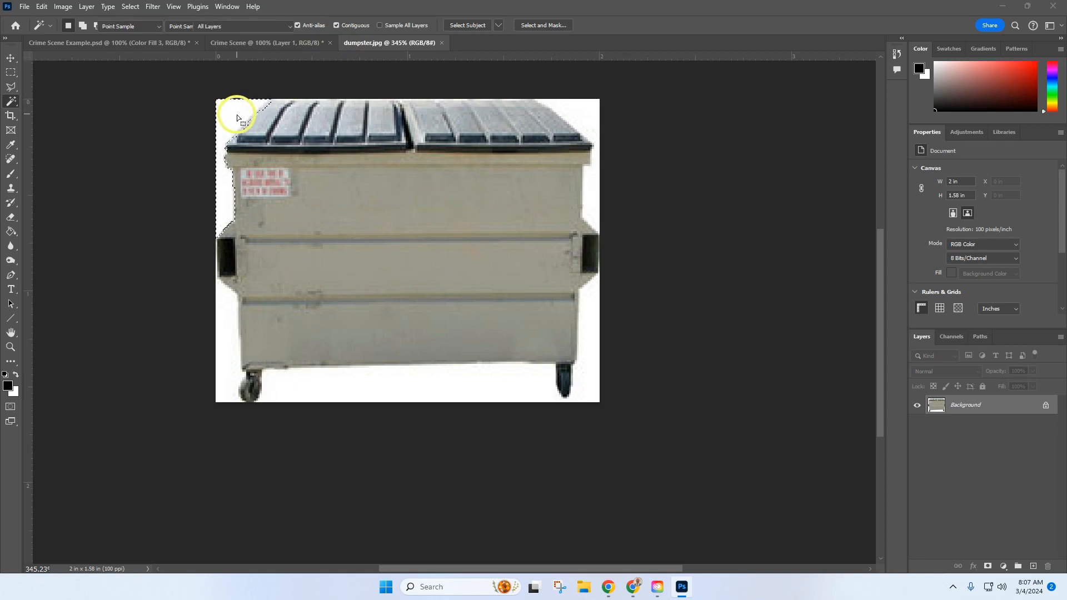
click(609, 167)
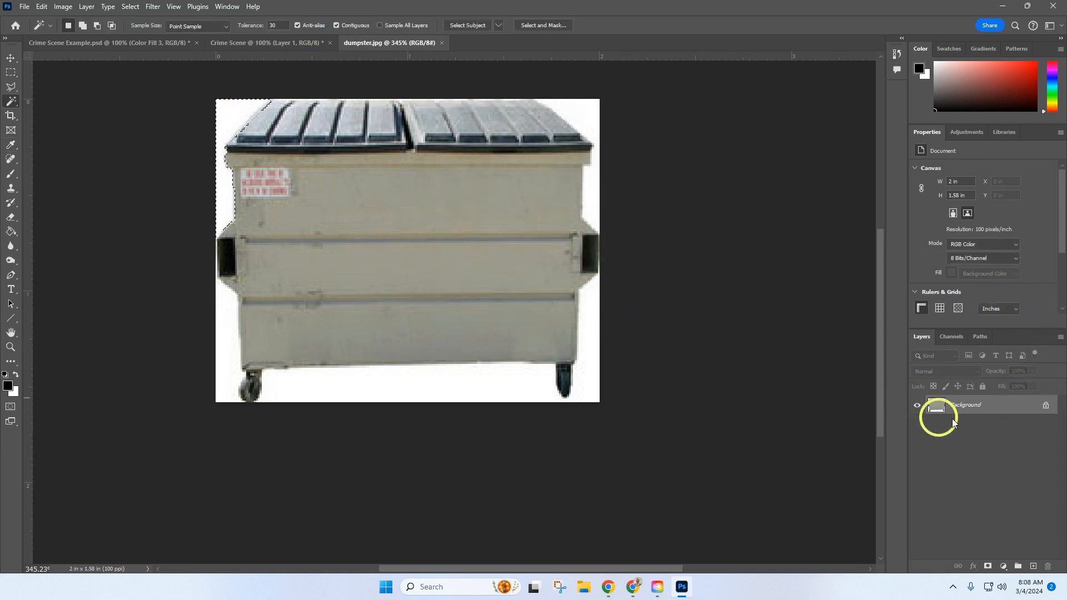
click(1046, 407)
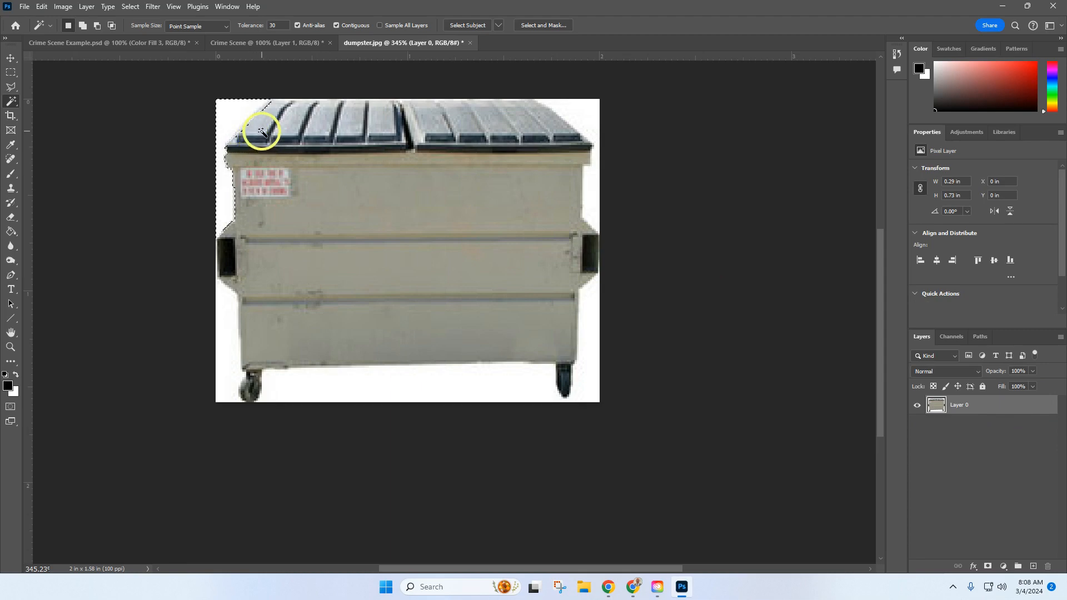
Delete the white areas at all four corners and beneath the dumpster with the Magic Wand, and clear the selection.
key(Delete)
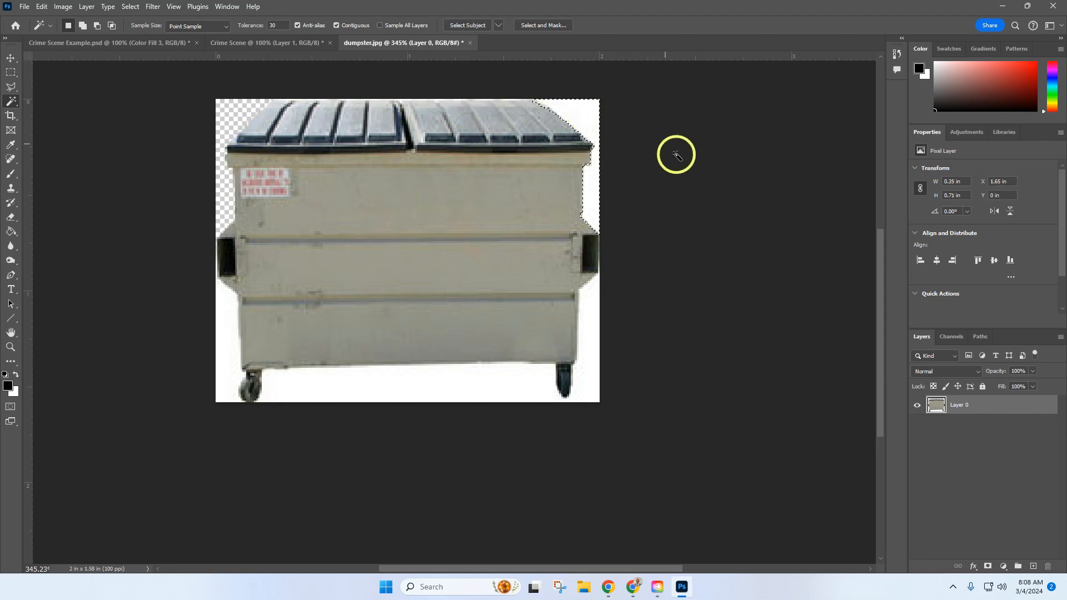
key(Delete)
click(595, 385)
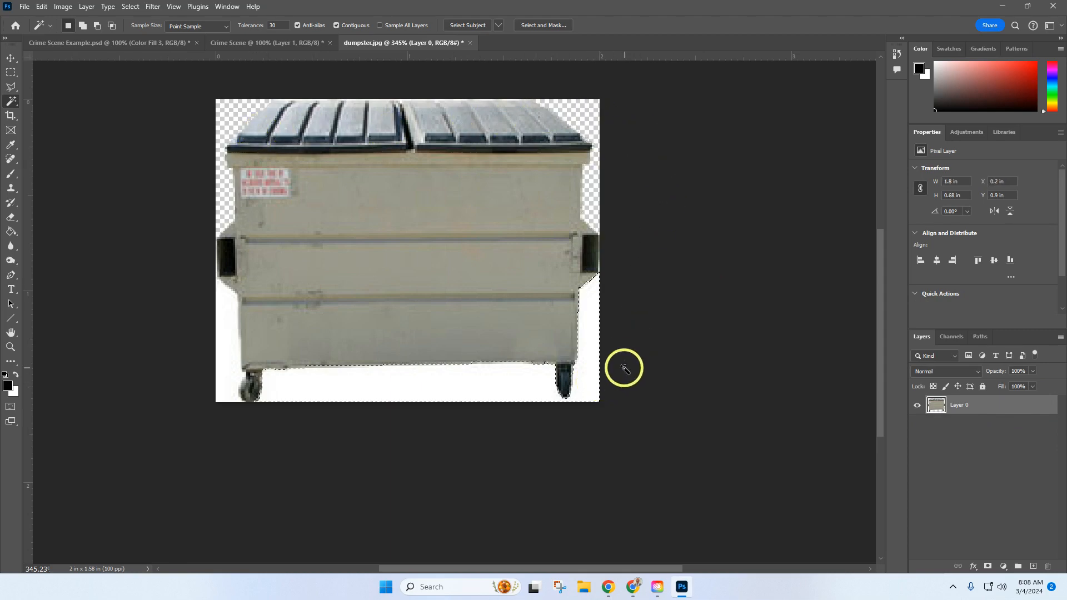
key(Delete)
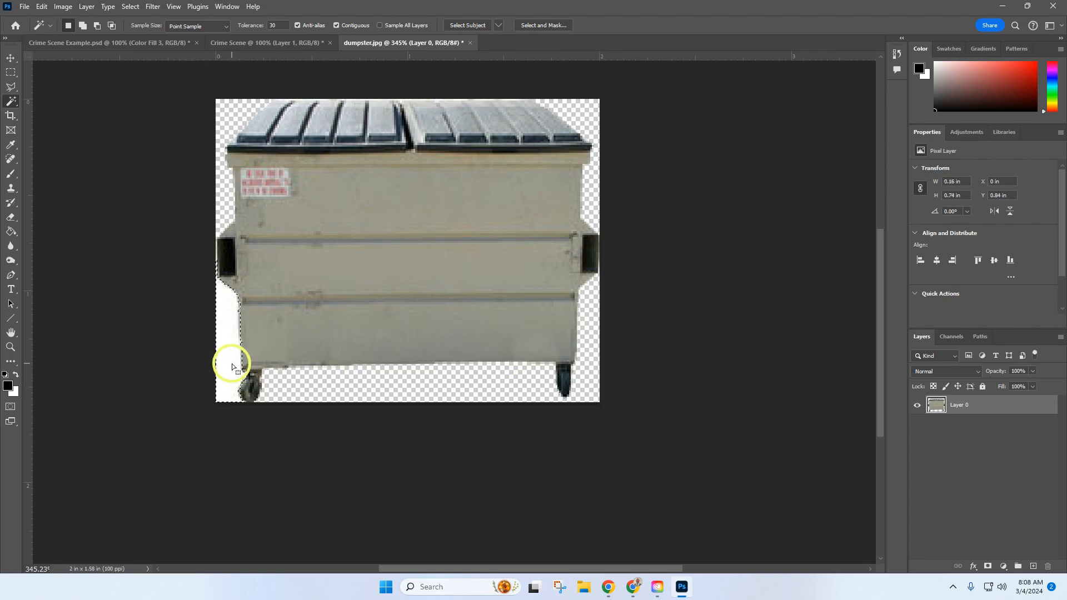
key(Delete)
click(131, 6)
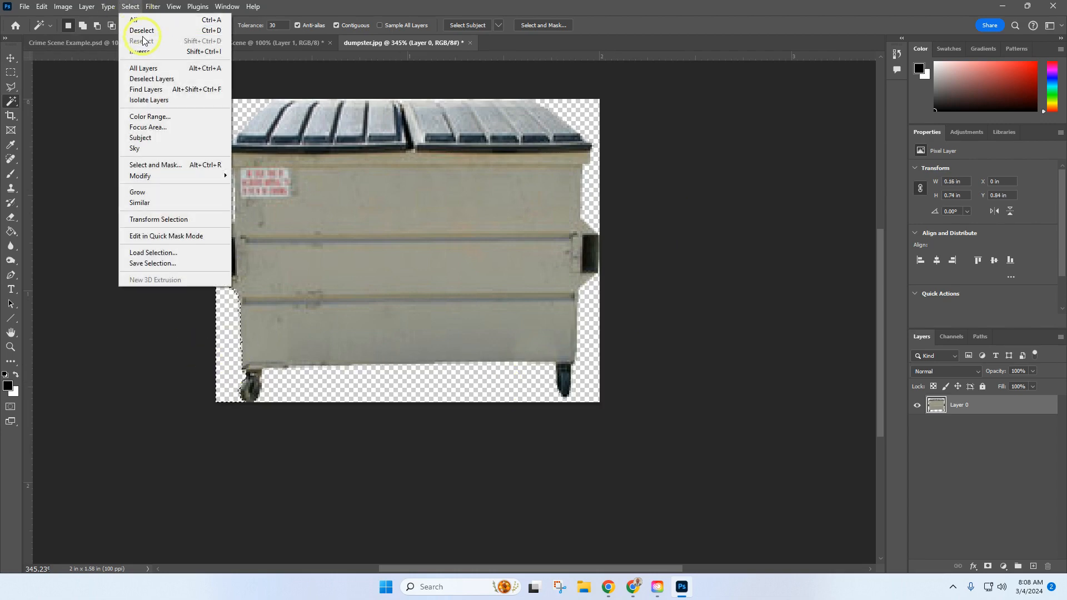
click(143, 31)
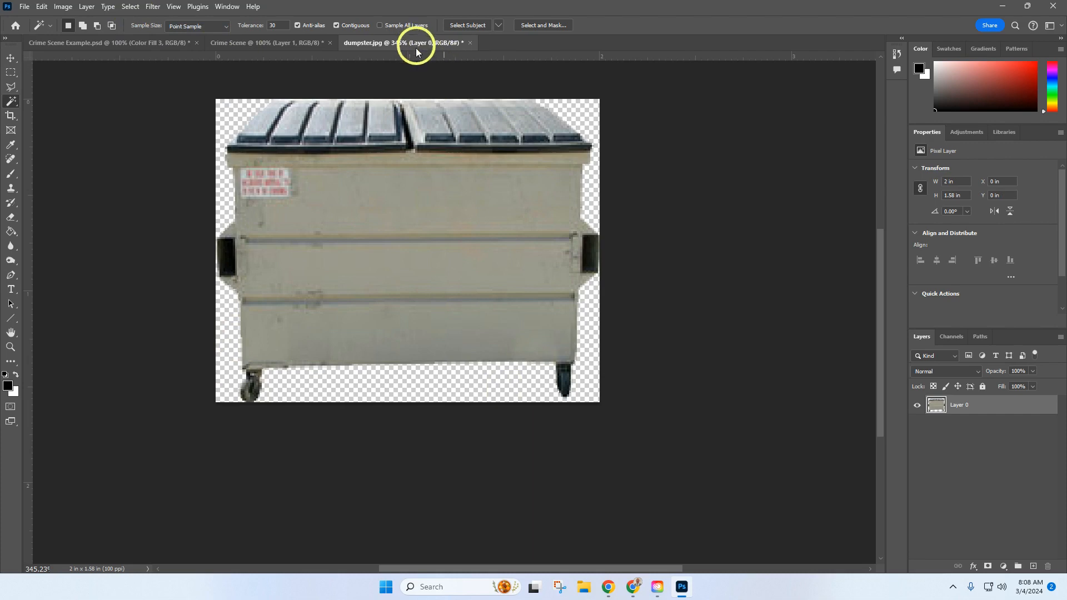
Copy the cut-out dumpster onto the Crime Scene brick wall and close dumpster.jpg without saving.
drag(418, 52, 412, 112)
click(11, 58)
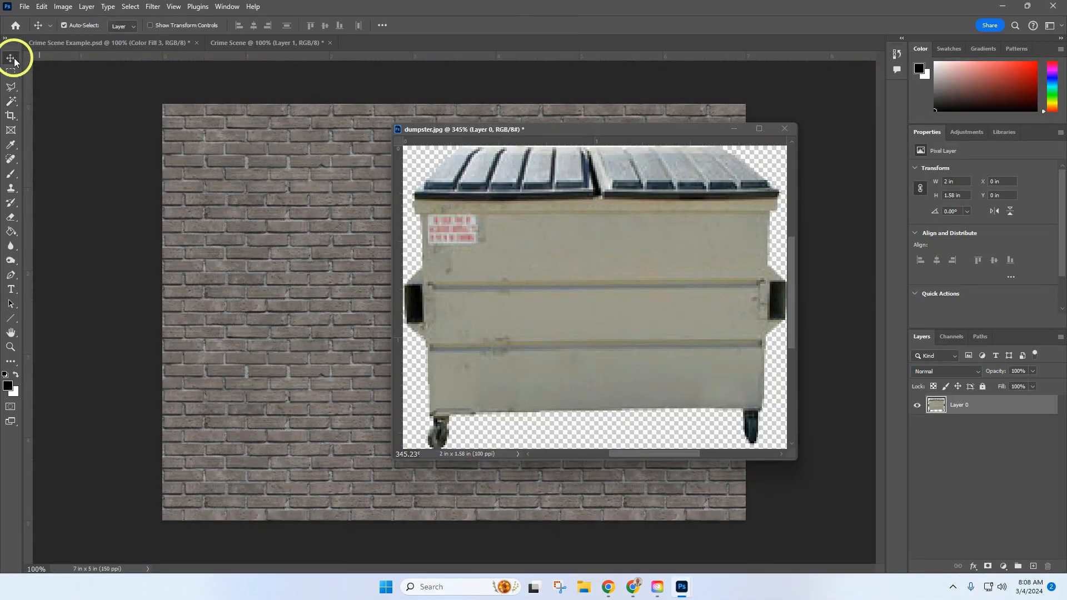
drag(502, 287, 321, 289)
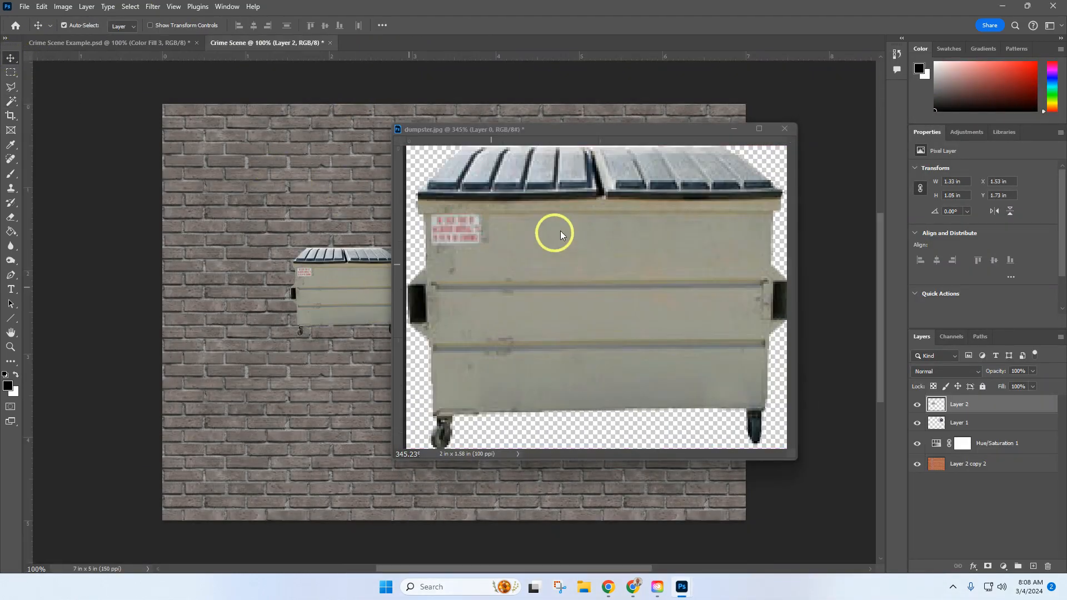
click(785, 129)
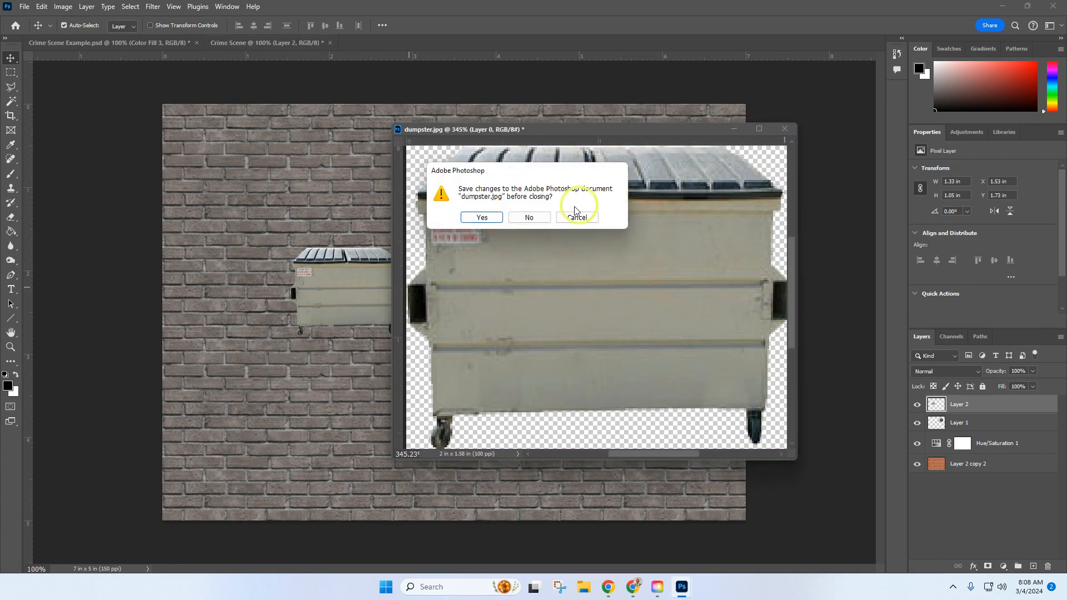
click(535, 223)
click(532, 222)
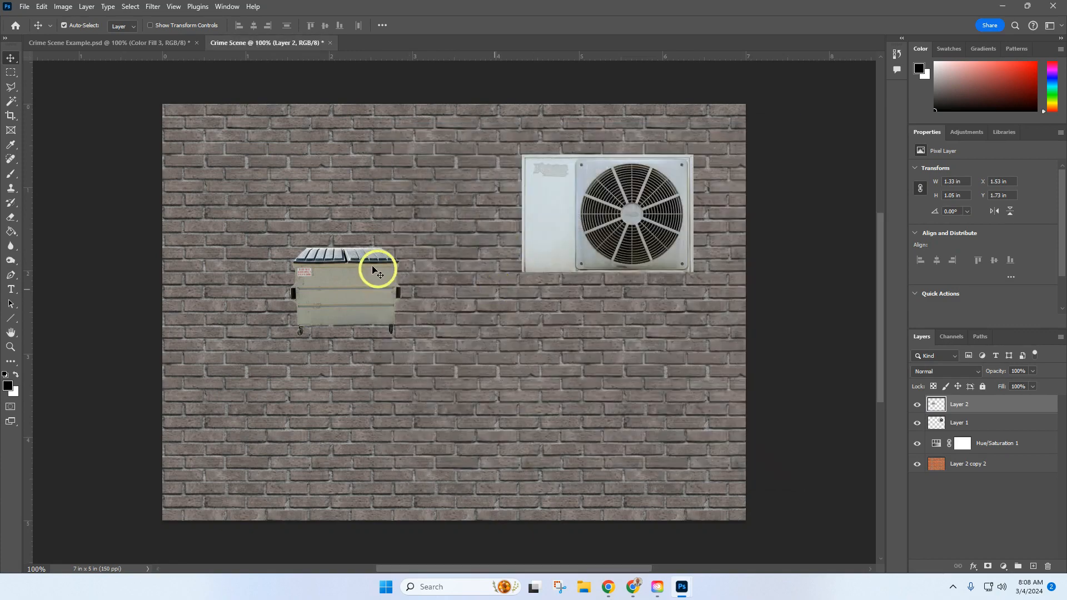
Scale the dumpster with Free Transform to about 3.33 × 2.63 in and place it at the wall's lower-right corner, extending past the canvas edges.
click(48, 7)
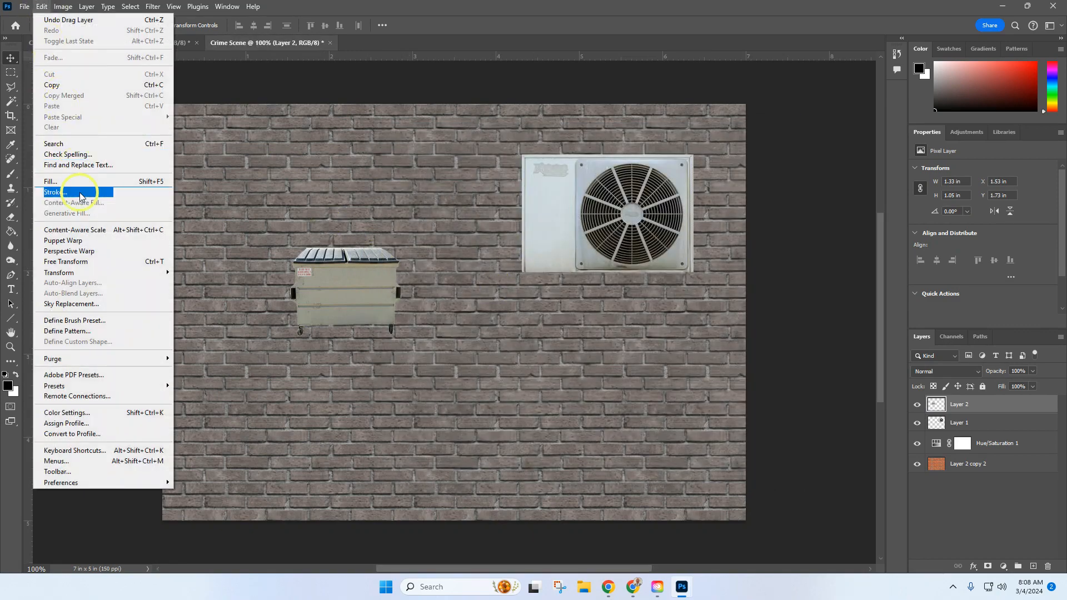
click(89, 262)
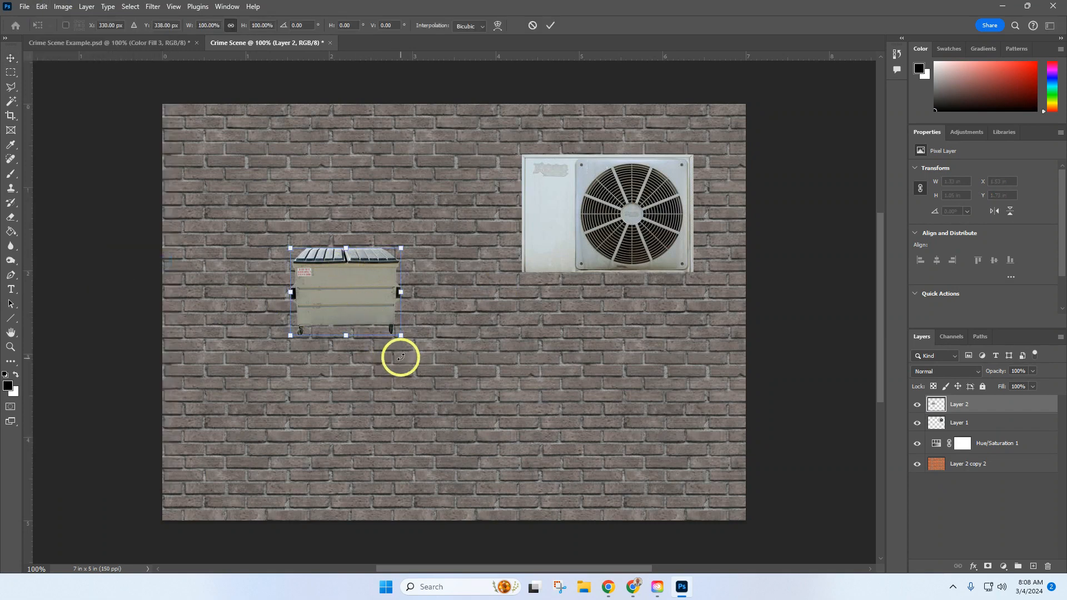
drag(401, 337, 534, 460)
drag(433, 350, 641, 450)
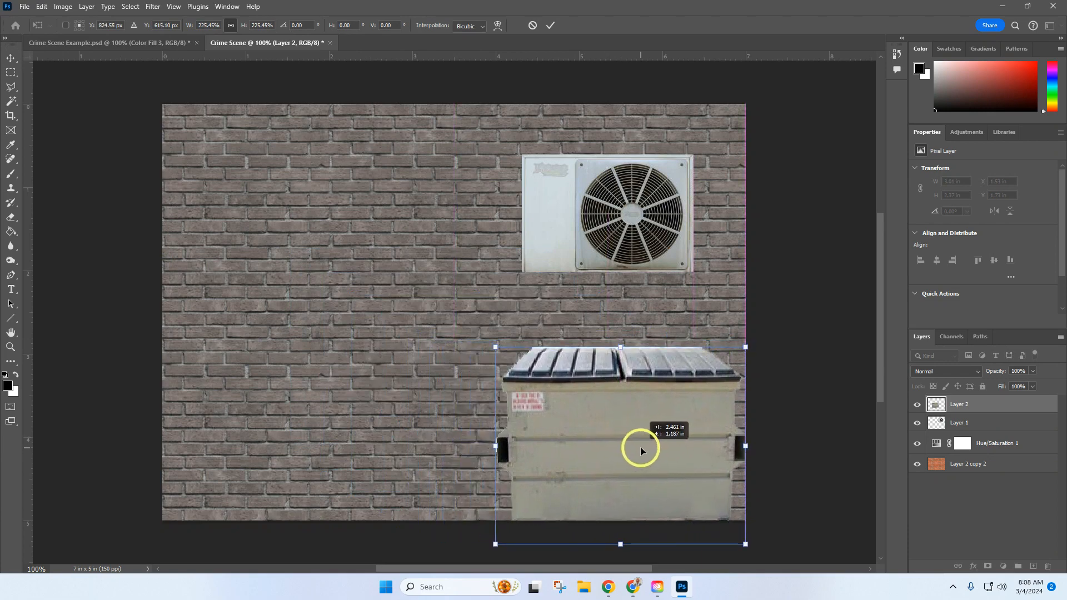
drag(495, 346, 478, 334)
drag(600, 402, 610, 411)
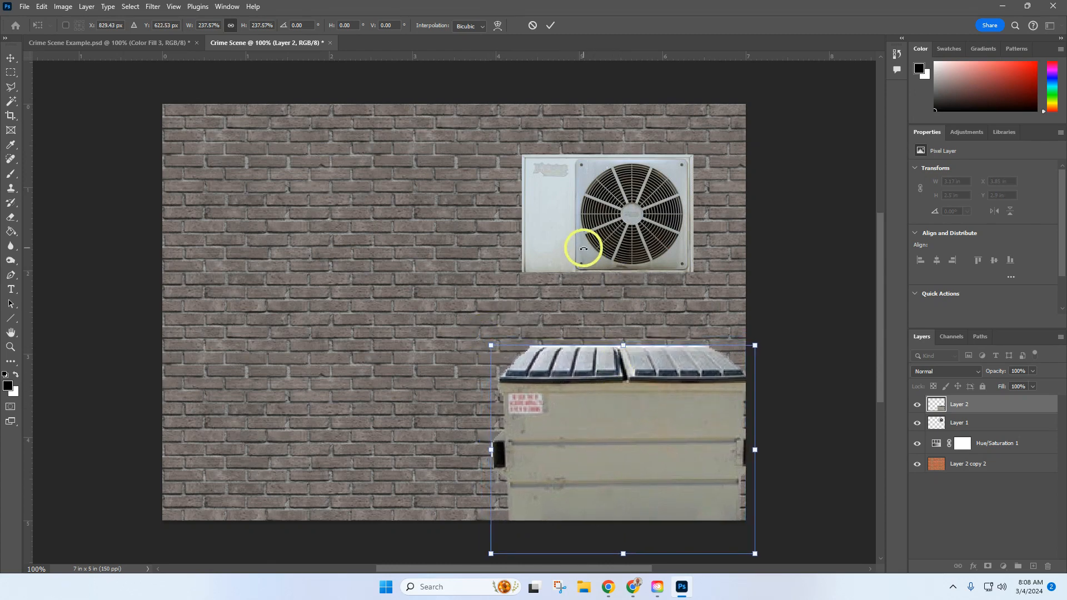
drag(490, 346, 477, 335)
click(550, 27)
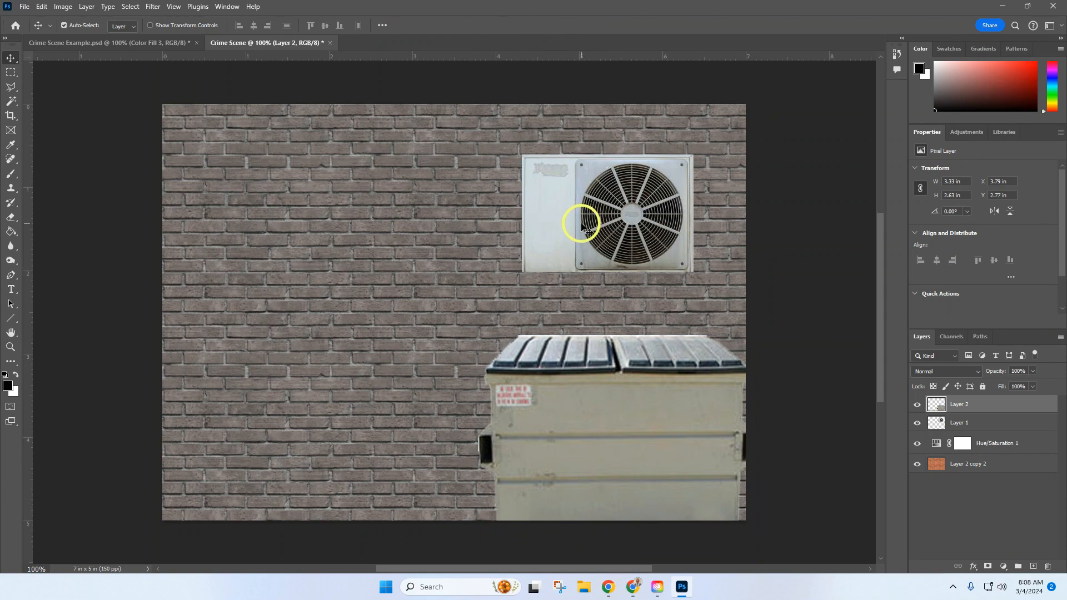
Move the air conditioner to about X 4.51 in, Y 0.47 in, and check the layer order in Crime Scene Example.psd.
mouse_move(582, 227)
mouse_down()
mouse_move(587, 217)
mouse_move(573, 215)
mouse_move(597, 215)
mouse_up()
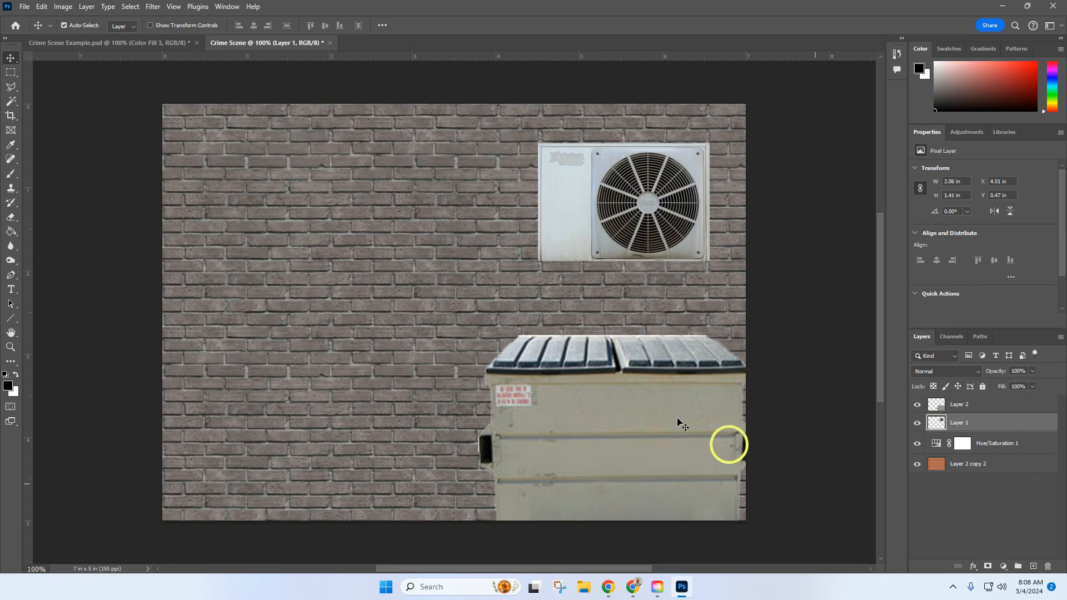
click(129, 43)
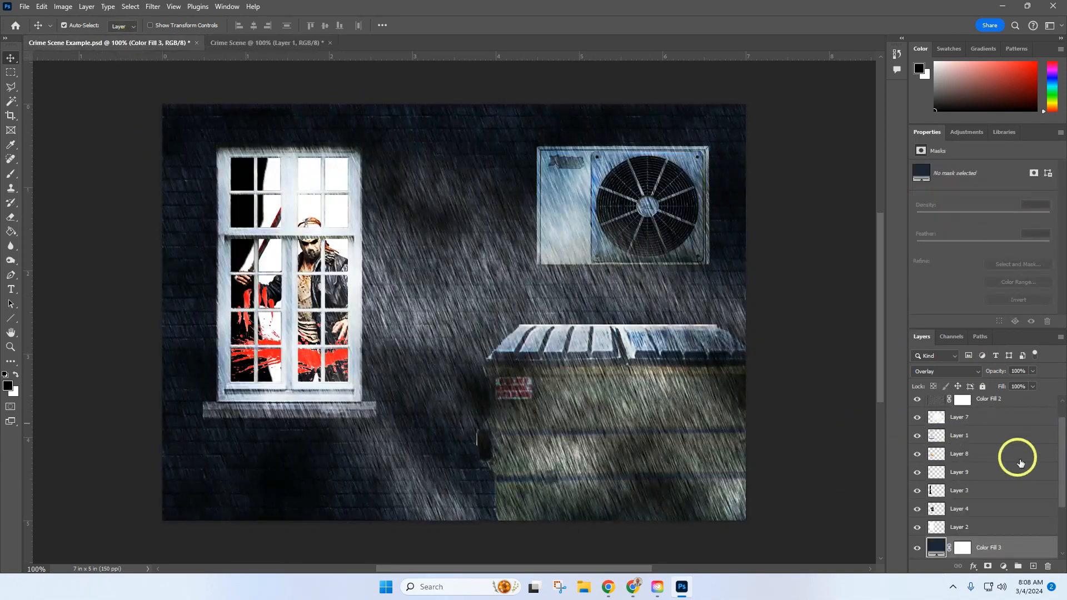
scroll(1021, 460, down, 4)
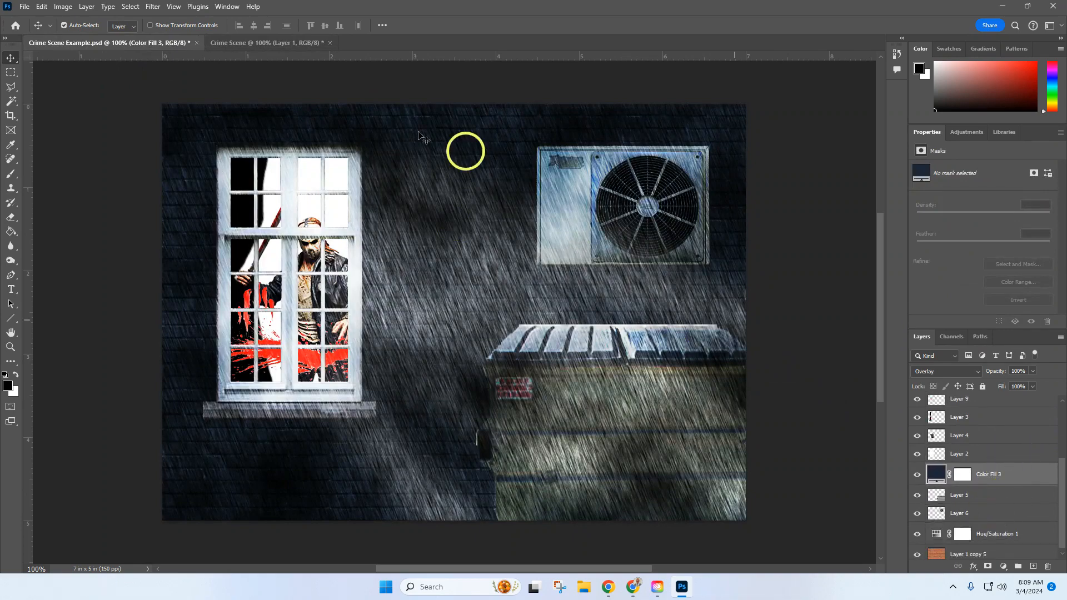
click(279, 42)
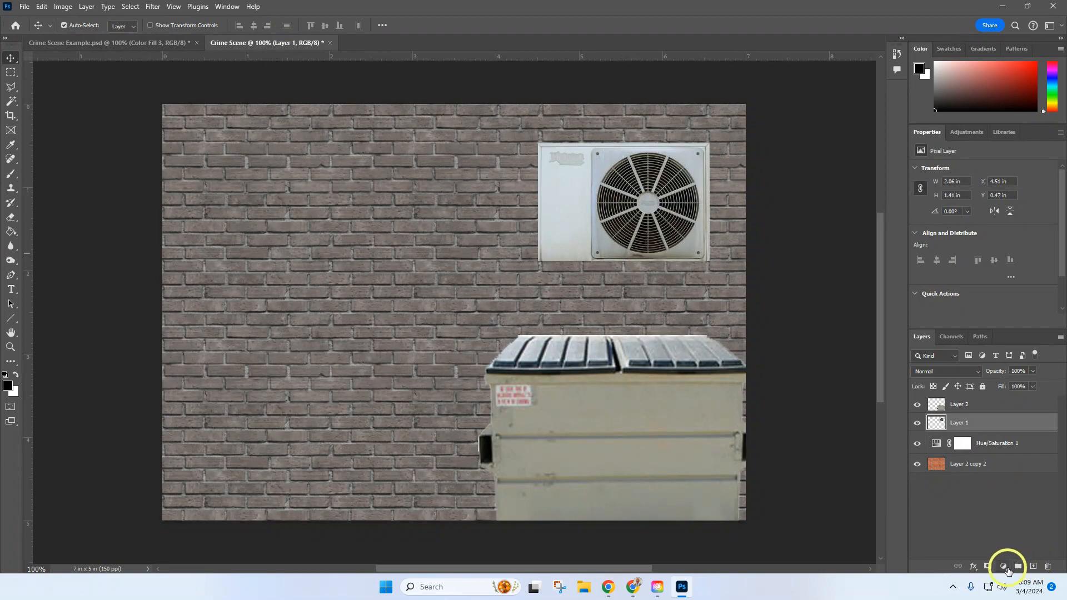
Add a Solid Color fill layer with the hex colour 1c2737 to the Crime Scene document.
click(1004, 567)
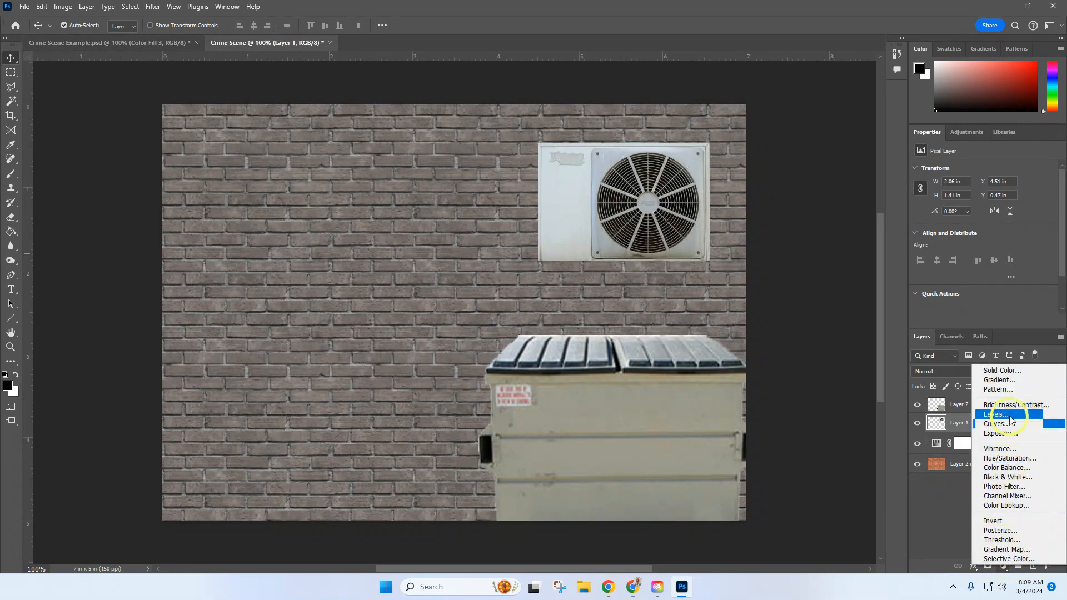
click(1008, 371)
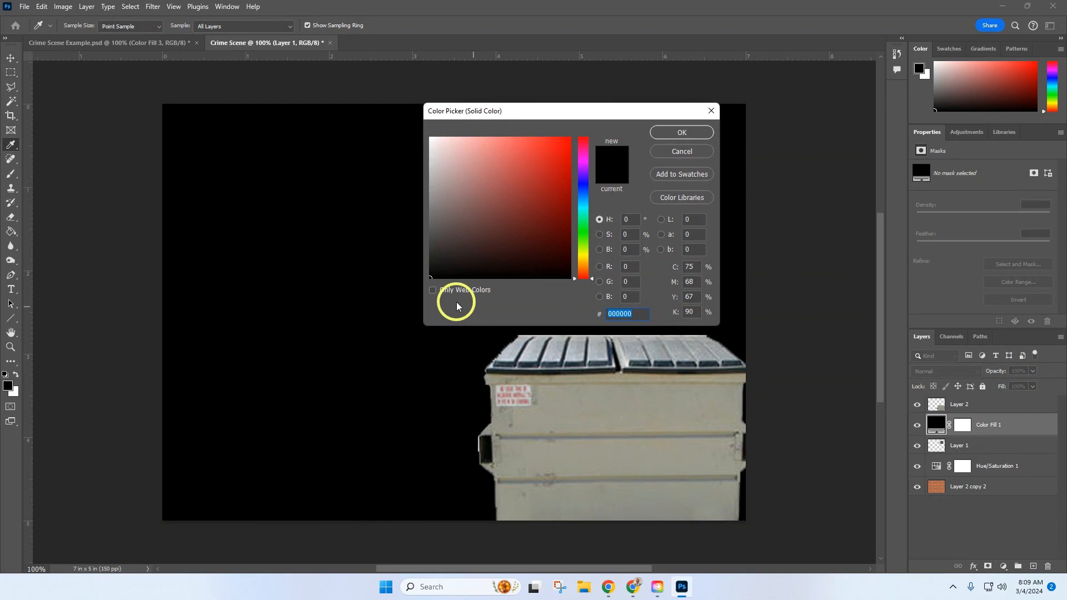
text(1)
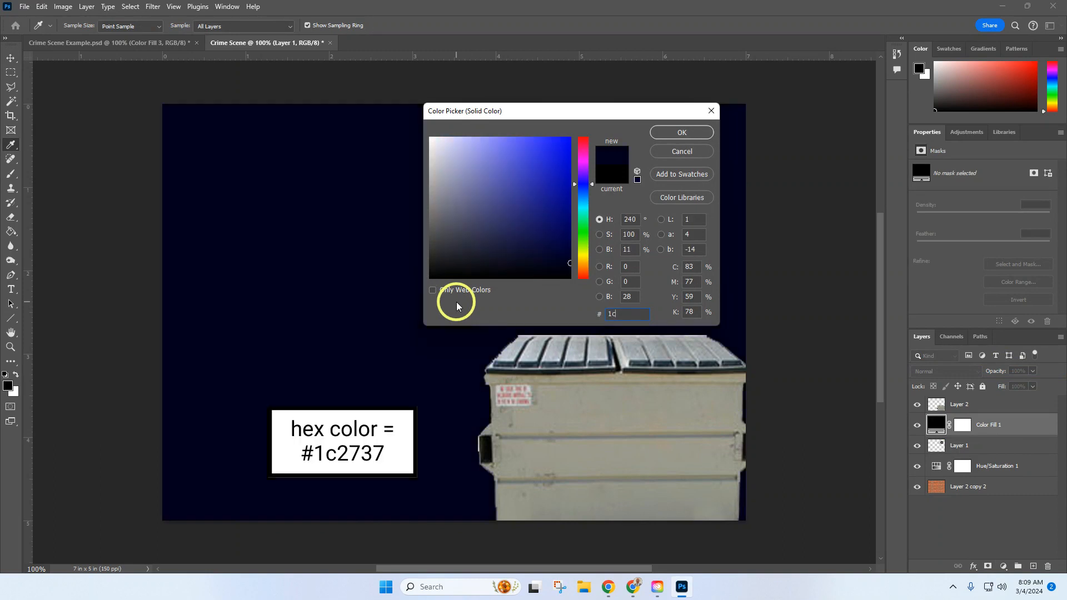
text(c2737)
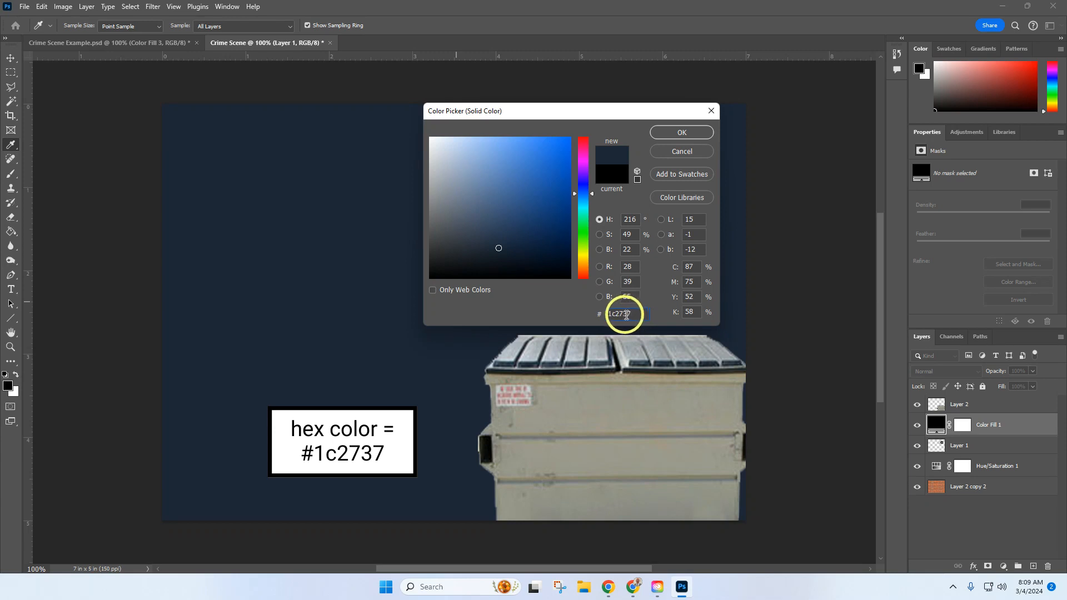
click(679, 132)
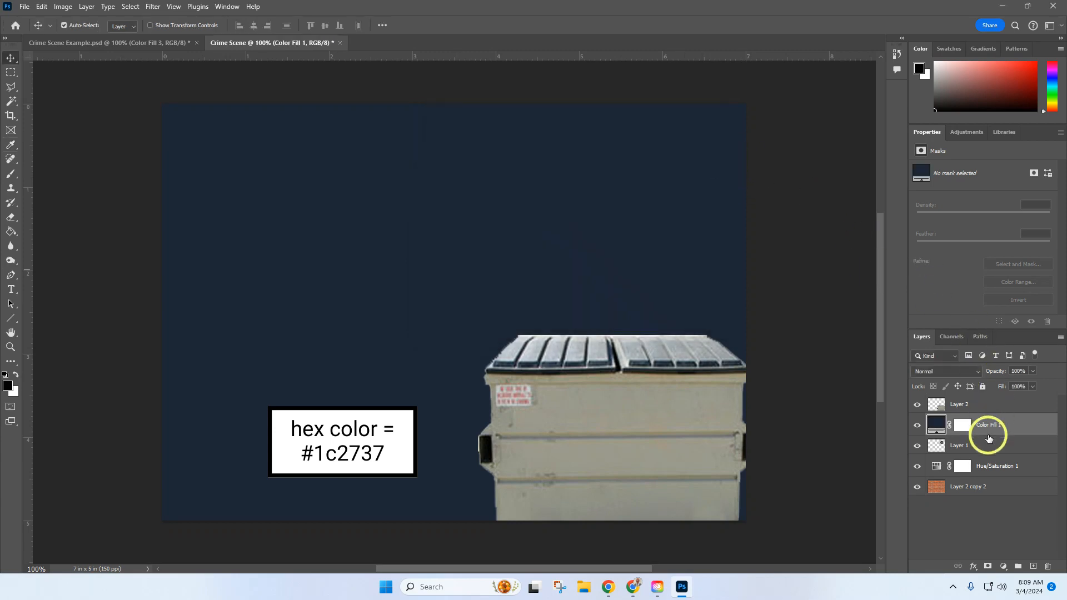
Place the dark blue colour fill layer above the dumpster layer and set its blend mode to Overlay.
drag(993, 426, 994, 405)
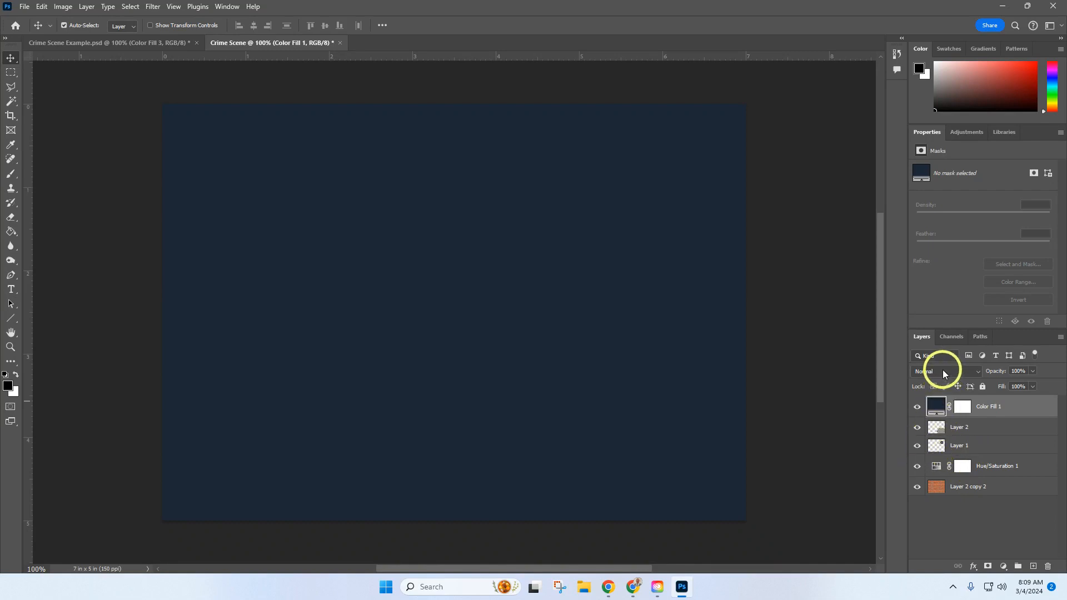
click(935, 404)
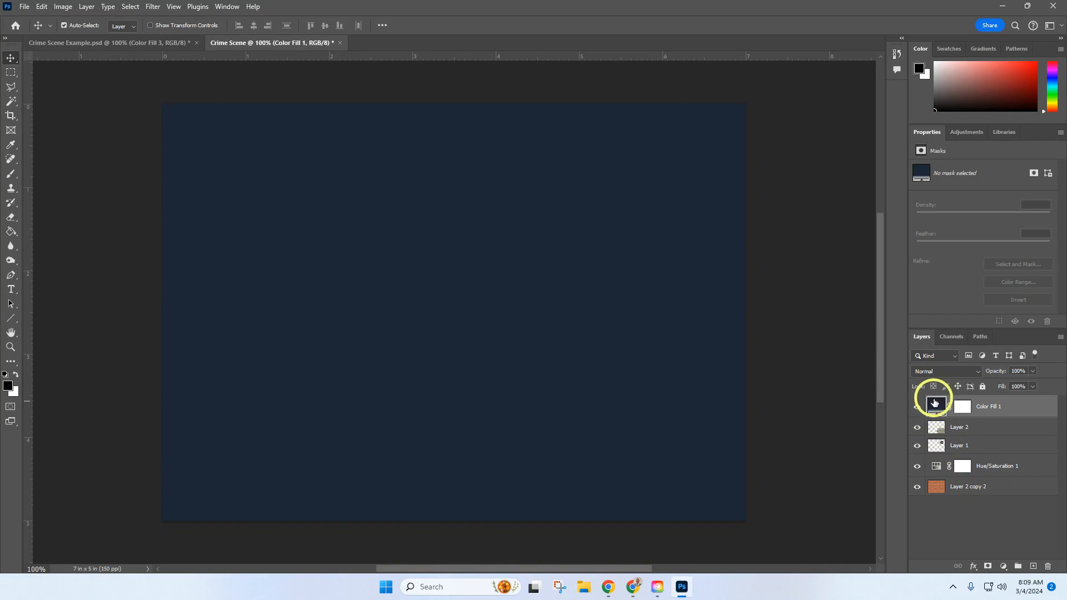
click(945, 375)
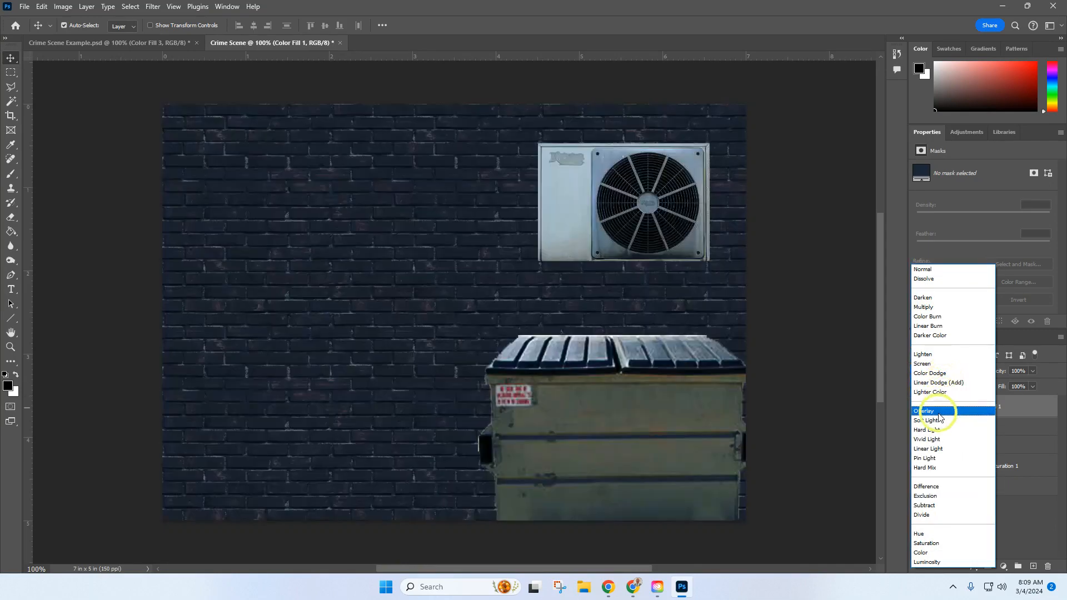
click(939, 414)
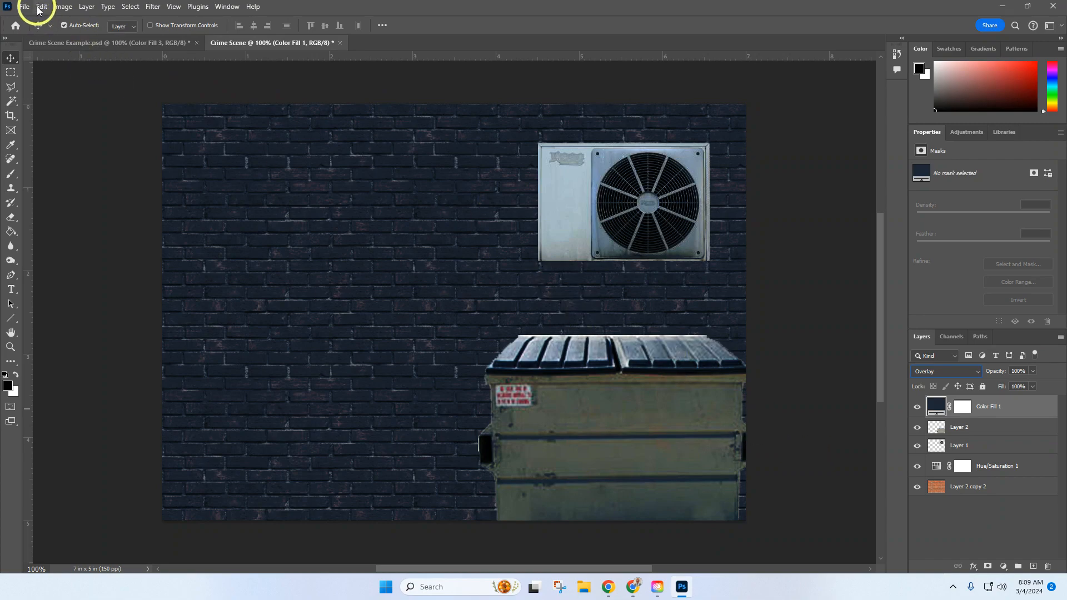
Open WindowsHouseOld.jpg from the Downloads folder and enlarge the view of the window.
click(19, 7)
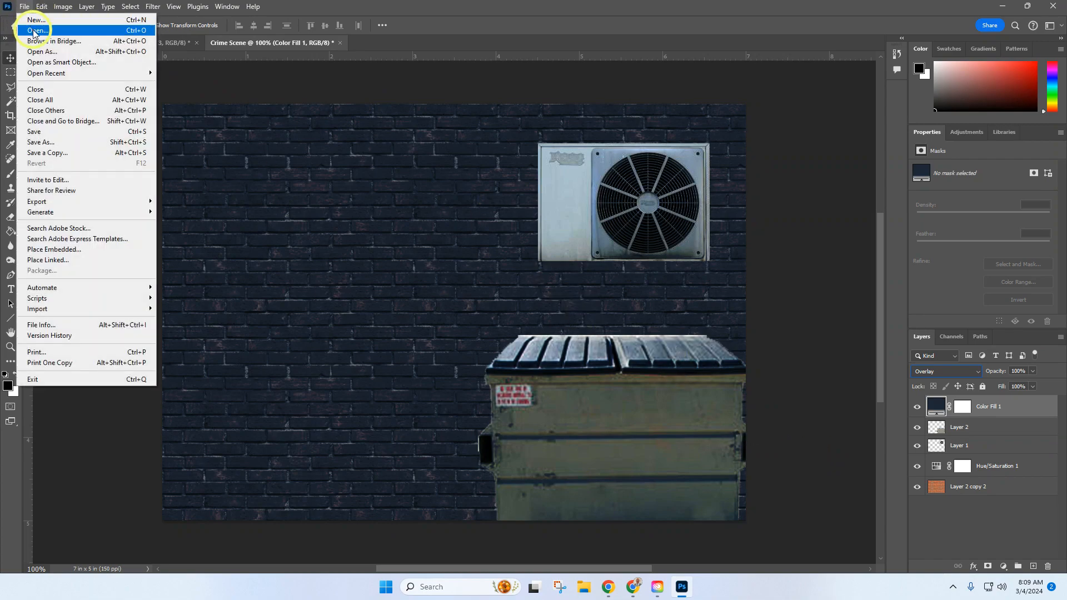
click(38, 31)
click(143, 129)
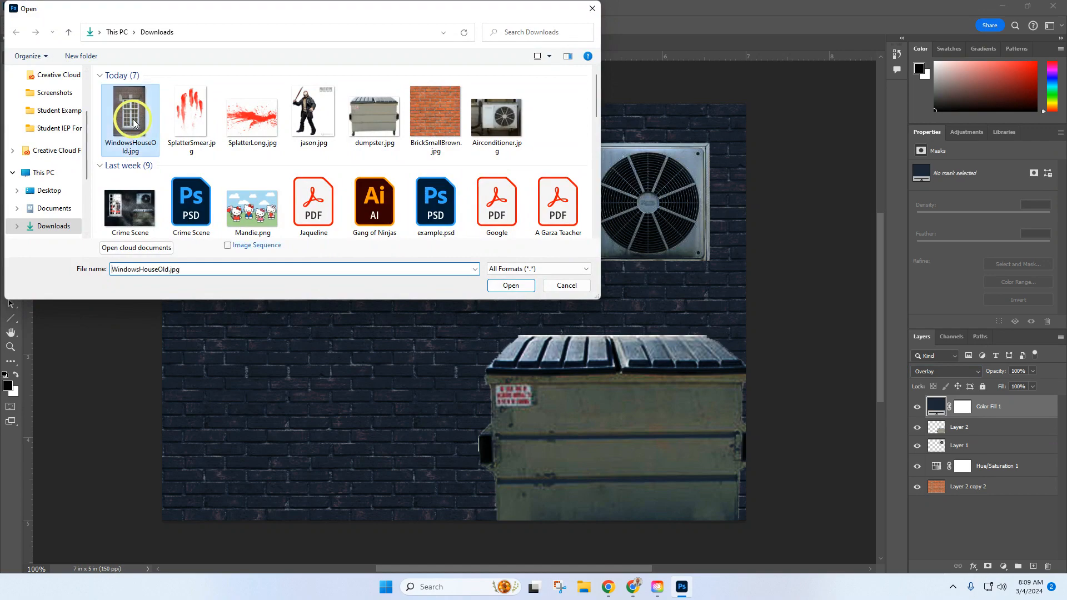
click(512, 291)
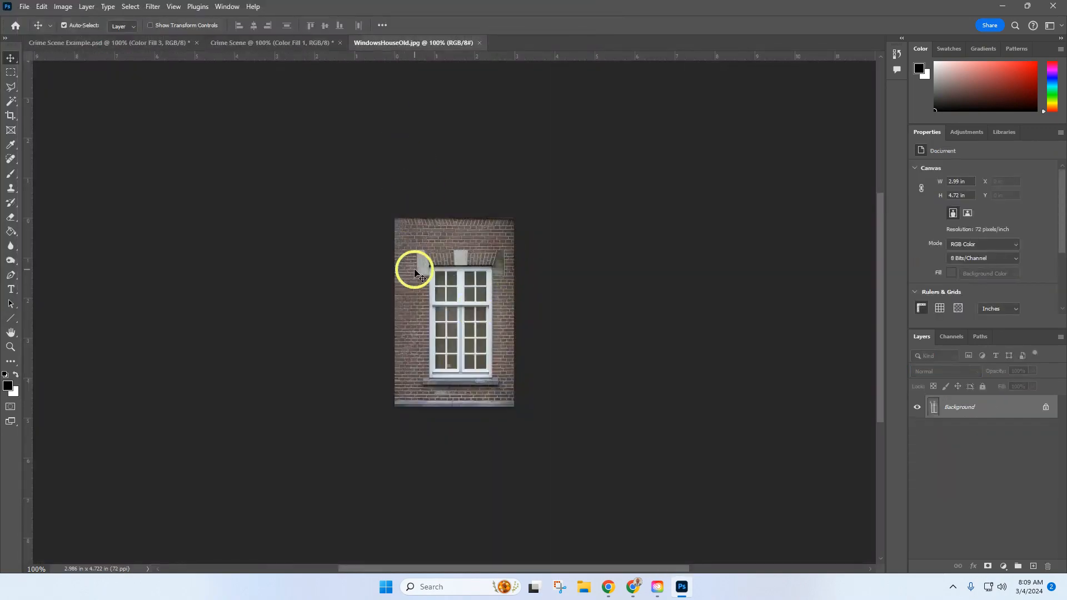
scroll(435, 322, up, 5)
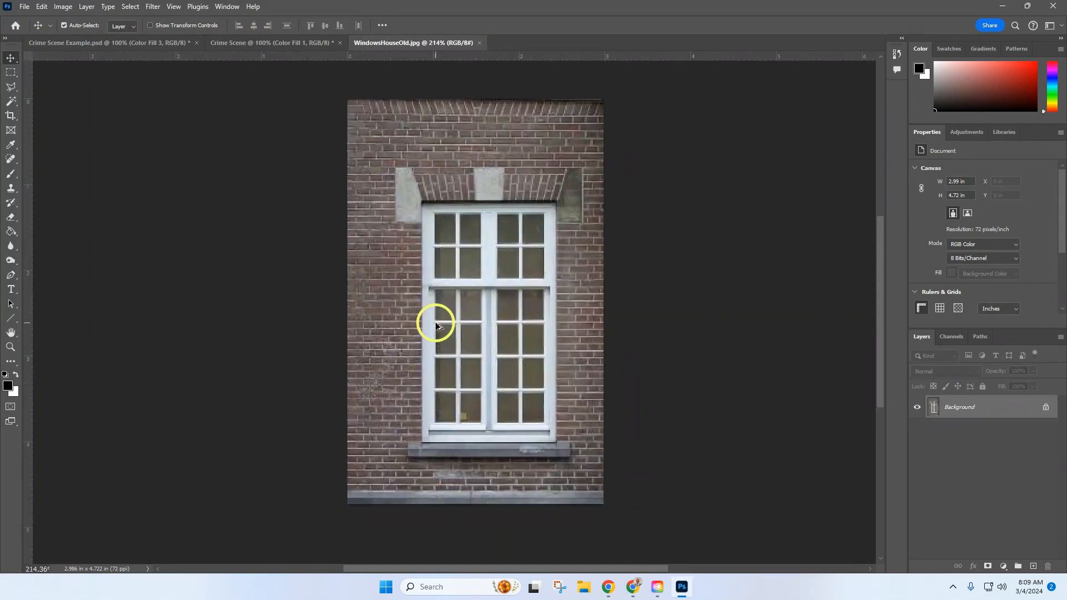
scroll(435, 322, up, 2)
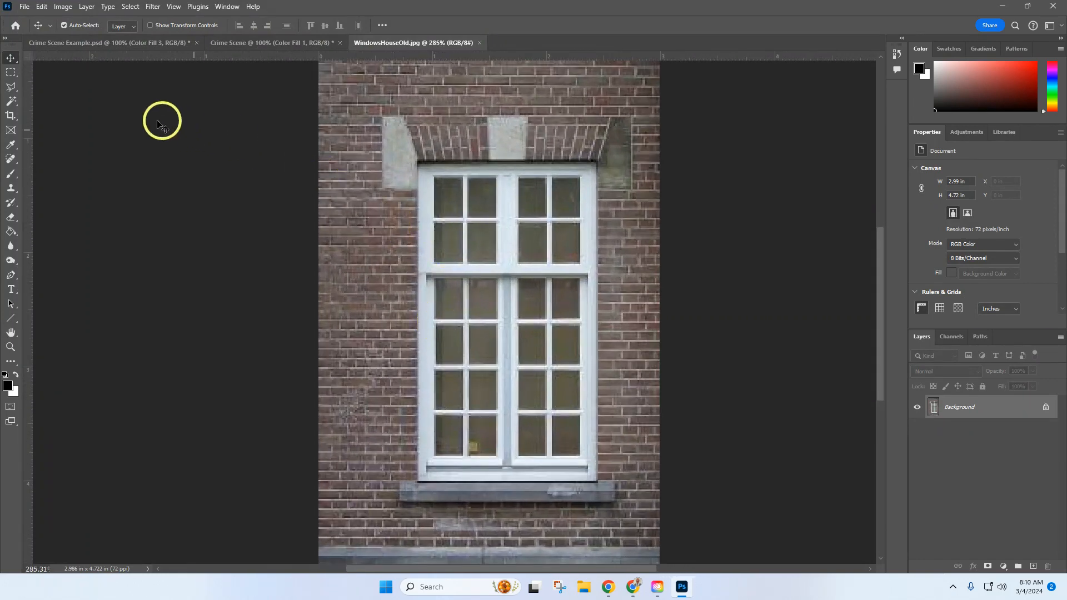
Select the window frame and its stone sill with the Rectangular Marquee set to add to selection.
click(11, 73)
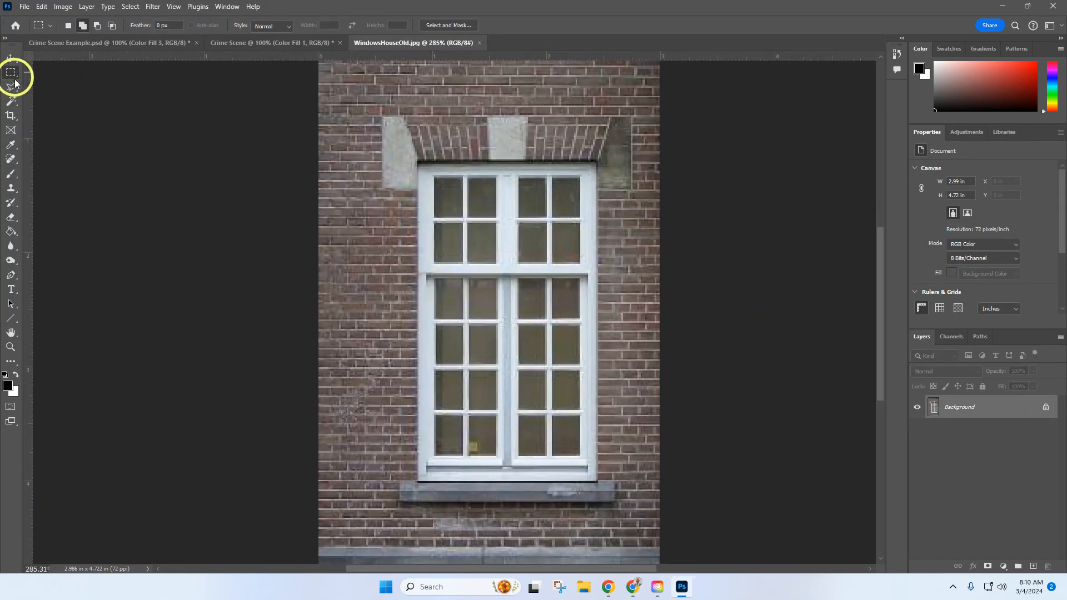
click(68, 29)
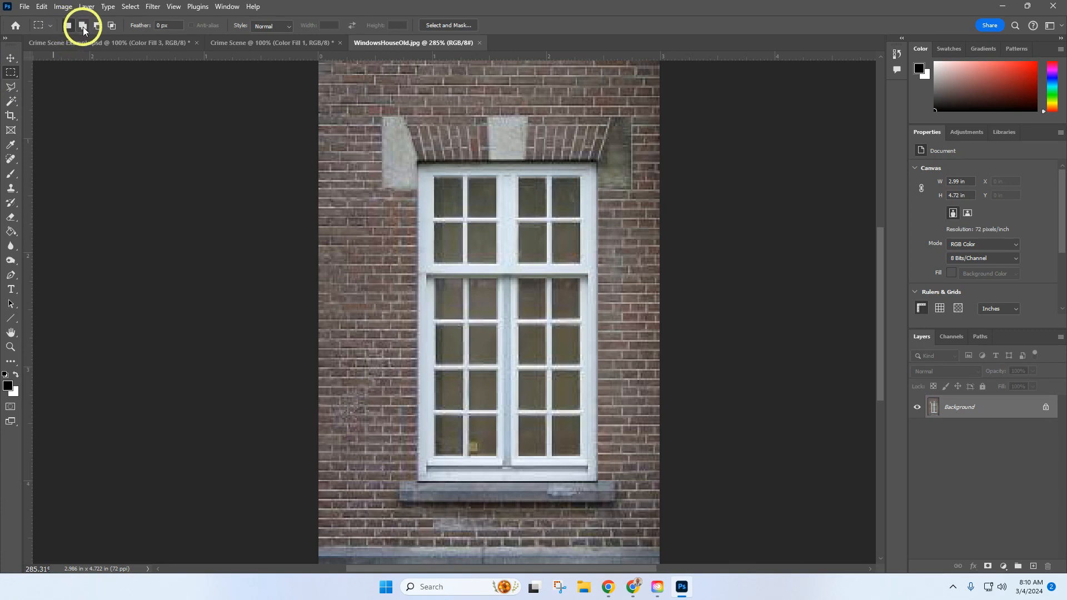
click(82, 27)
drag(418, 162, 600, 483)
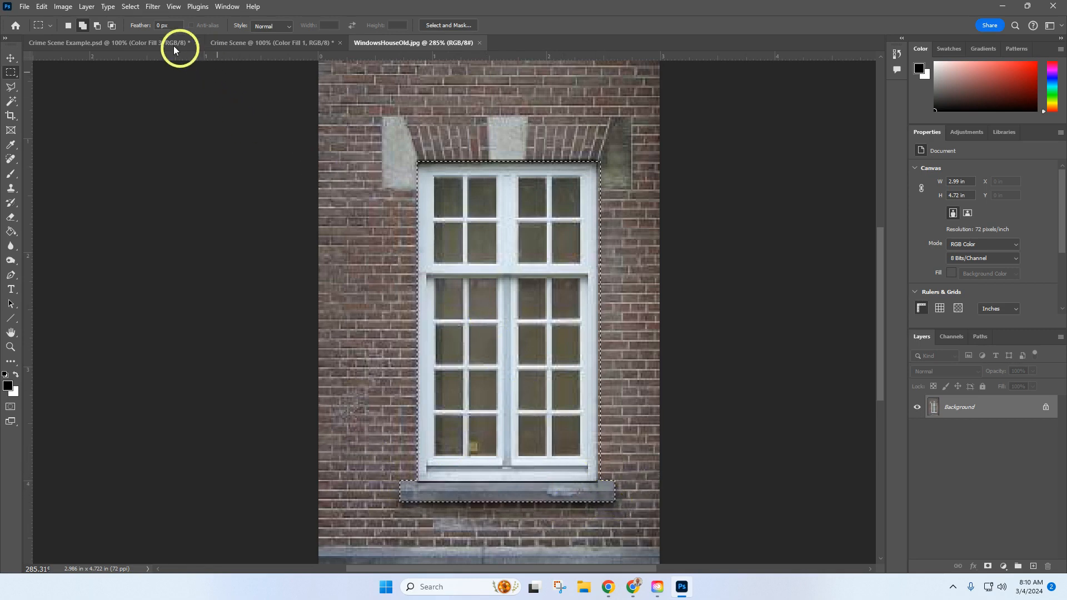
click(131, 7)
click(143, 30)
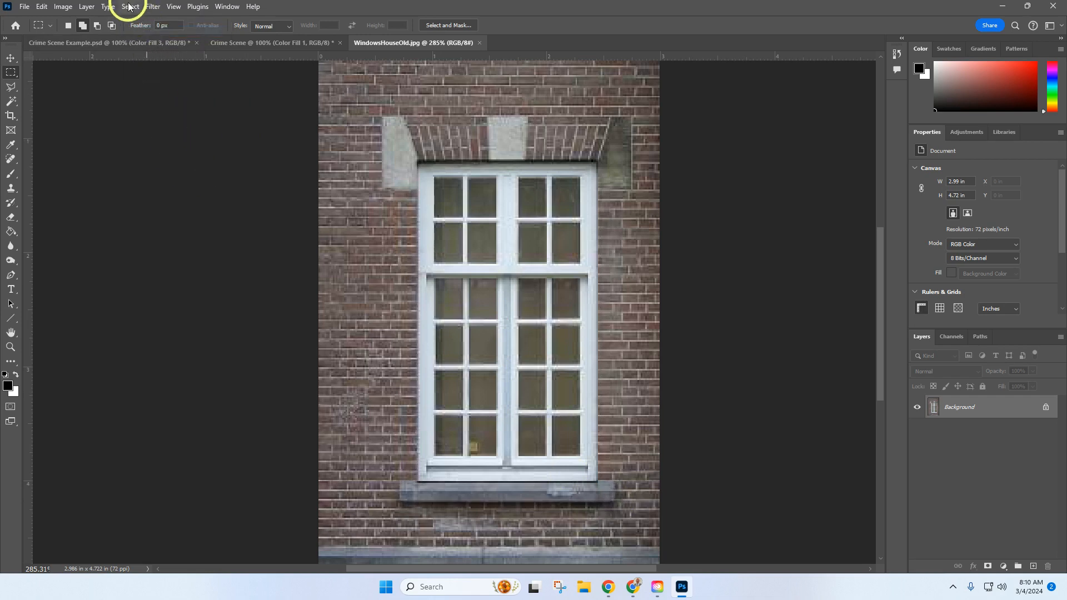
click(41, 7)
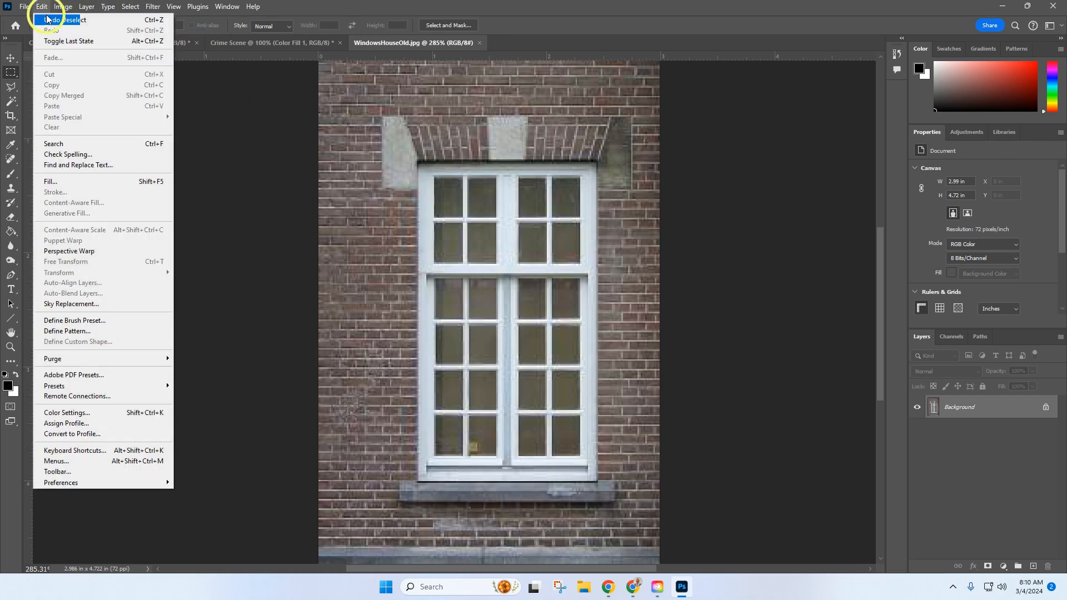
click(50, 21)
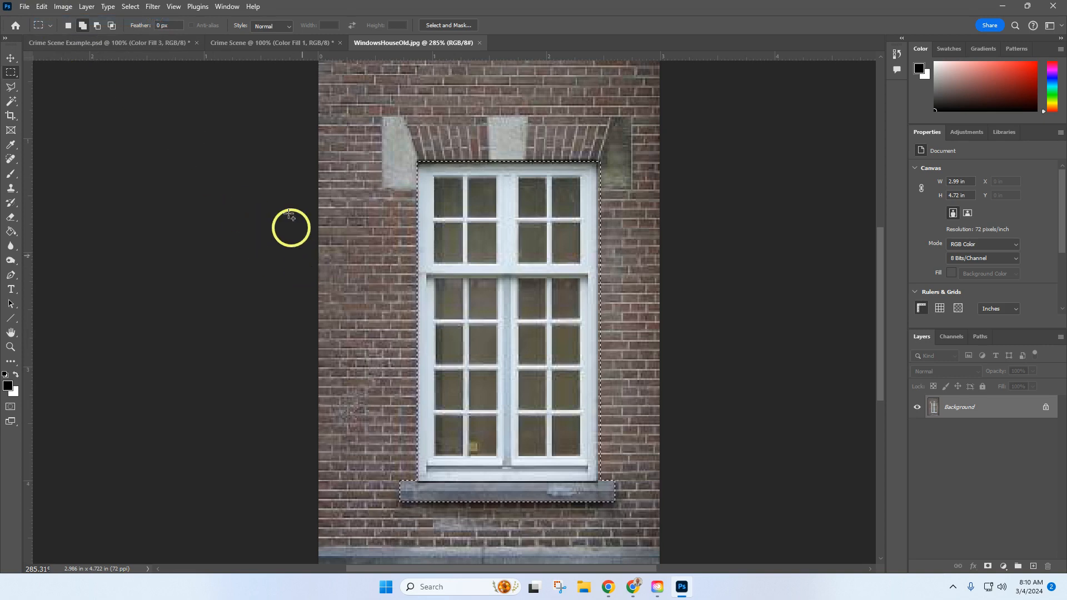
Invert the selection, unlock the background layer, delete the brick wall around the window and clear the selection.
click(131, 7)
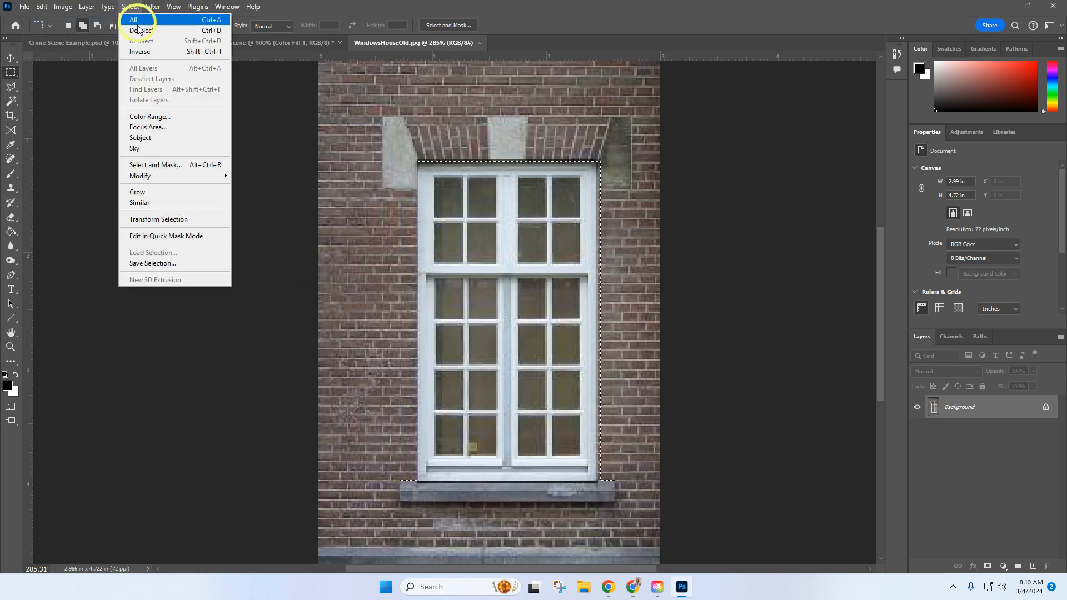
click(141, 51)
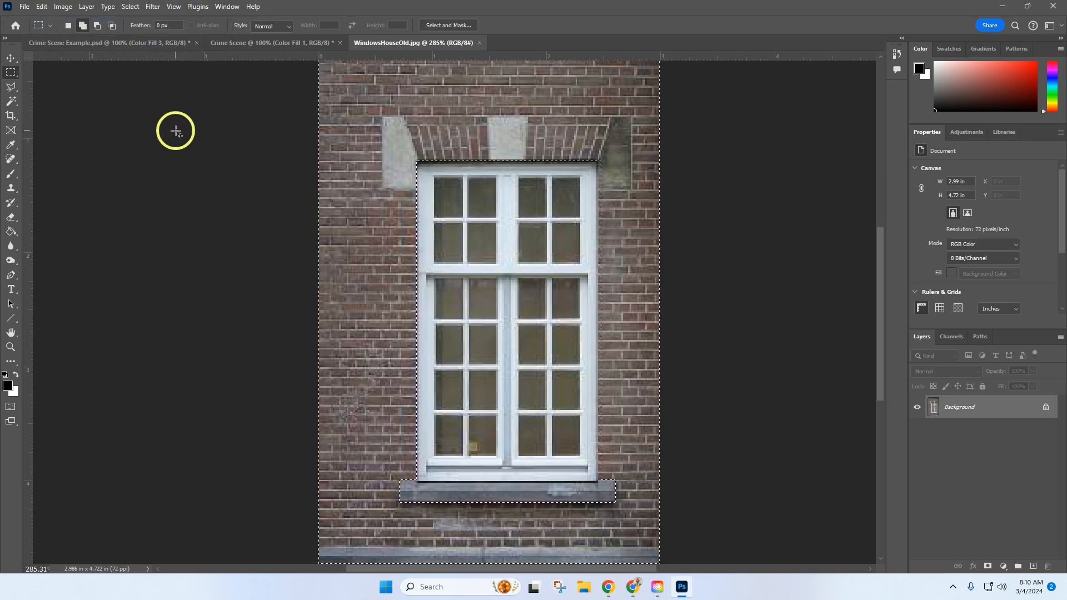
scroll(426, 143, up, 2)
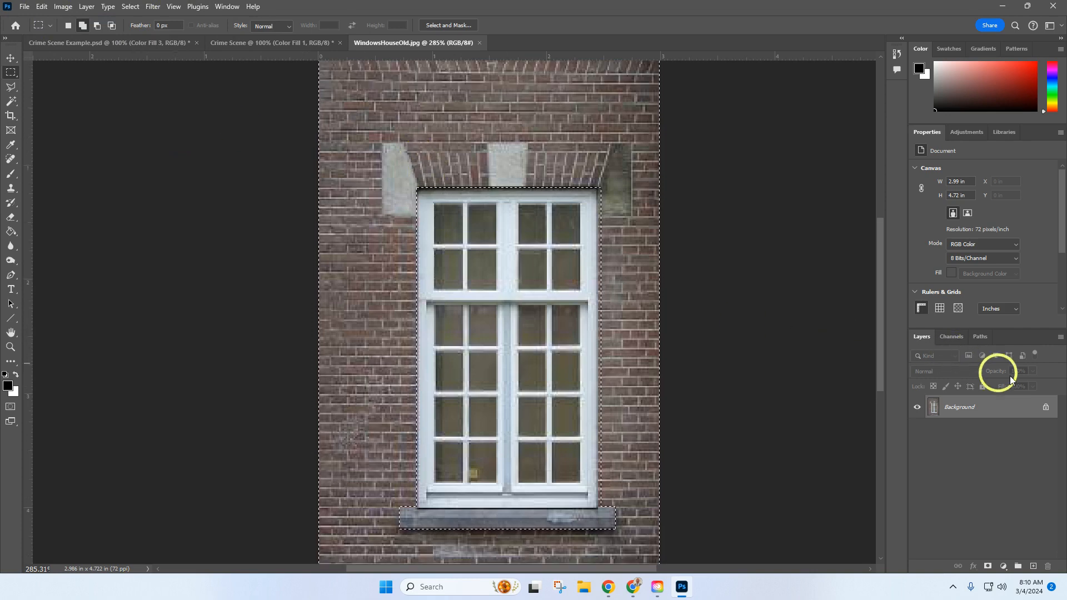
click(1046, 411)
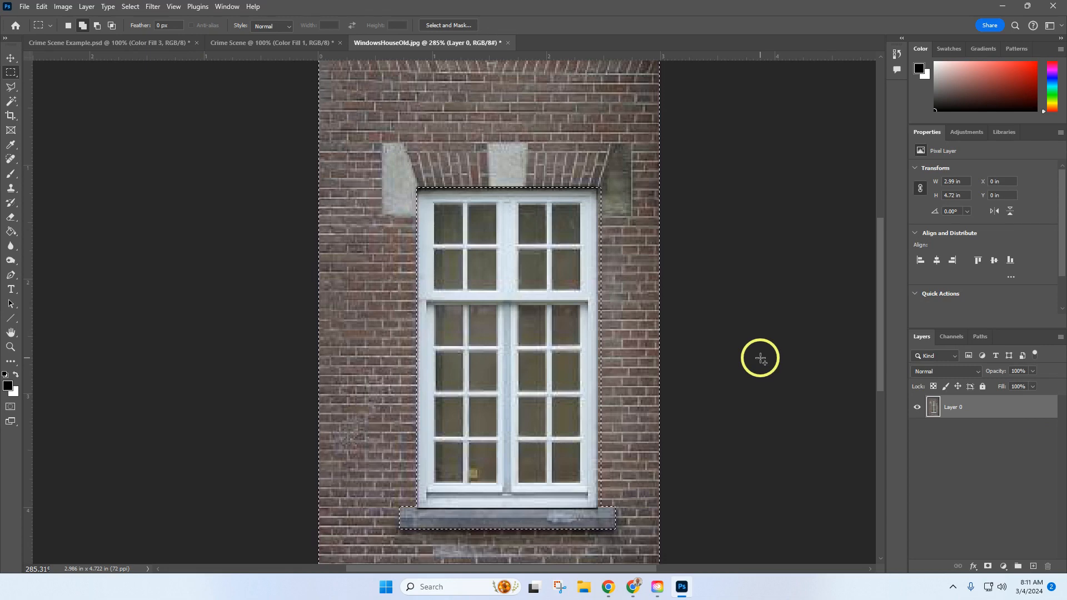
key(Delete)
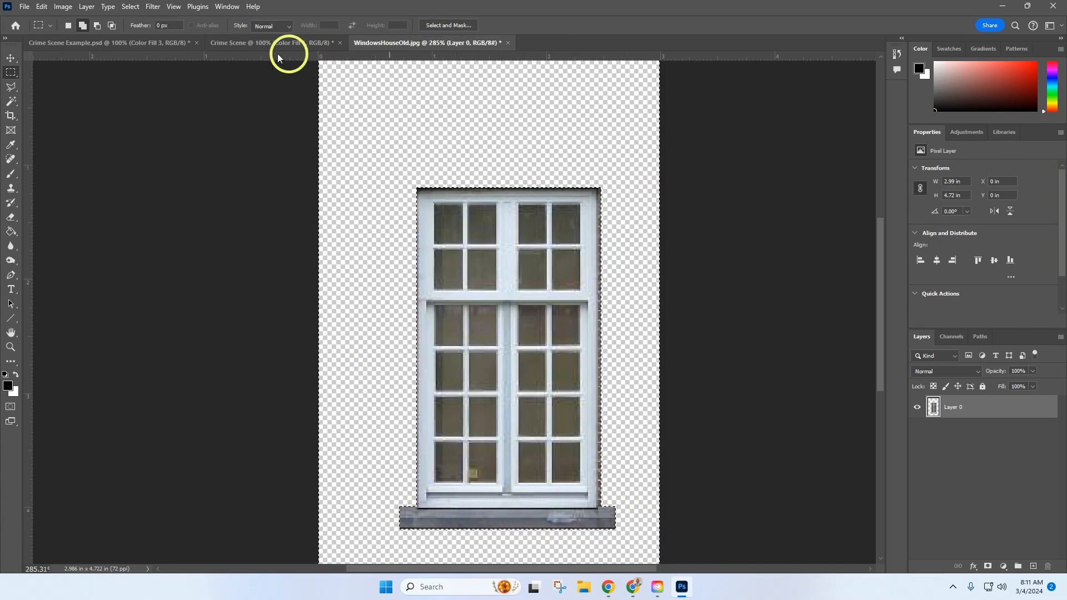
click(131, 6)
click(137, 28)
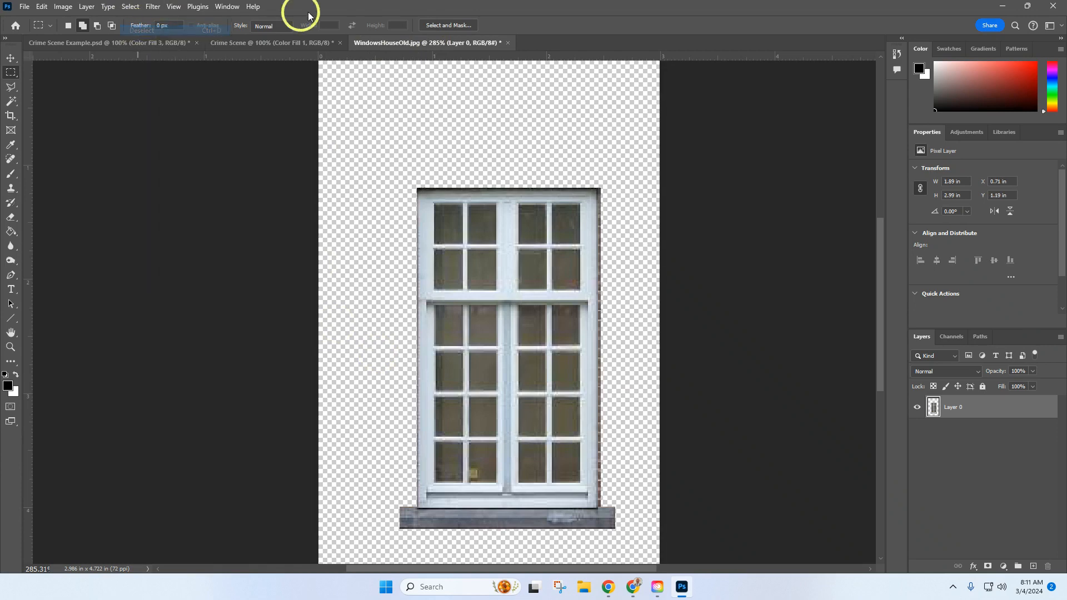
Copy the cut-out window into the Crime Scene document and close WindowsHouseOld.jpg without saving.
drag(405, 42, 339, 82)
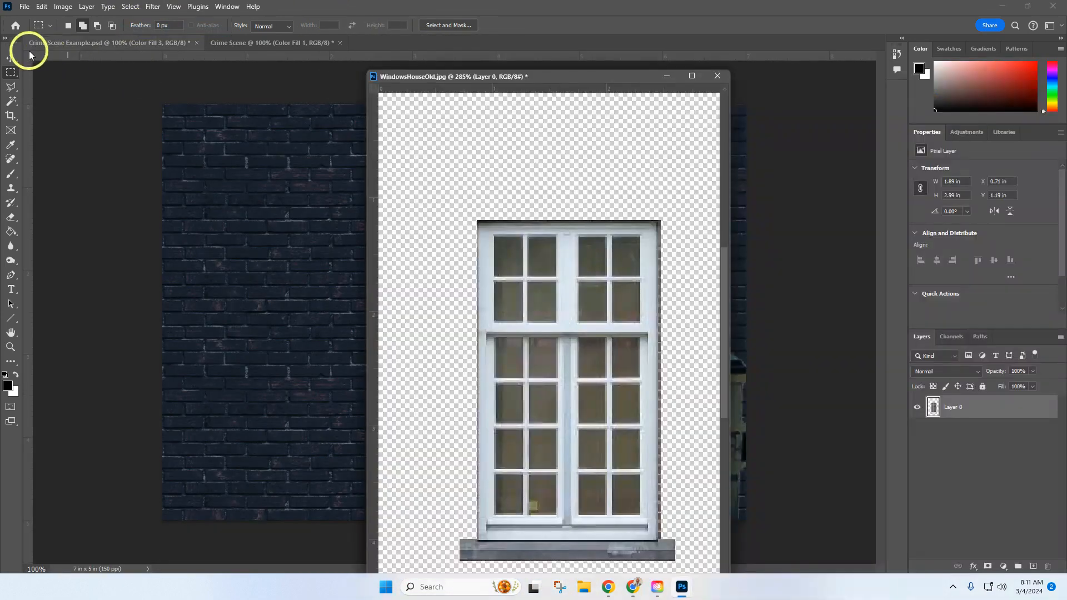
click(12, 58)
drag(577, 334, 252, 309)
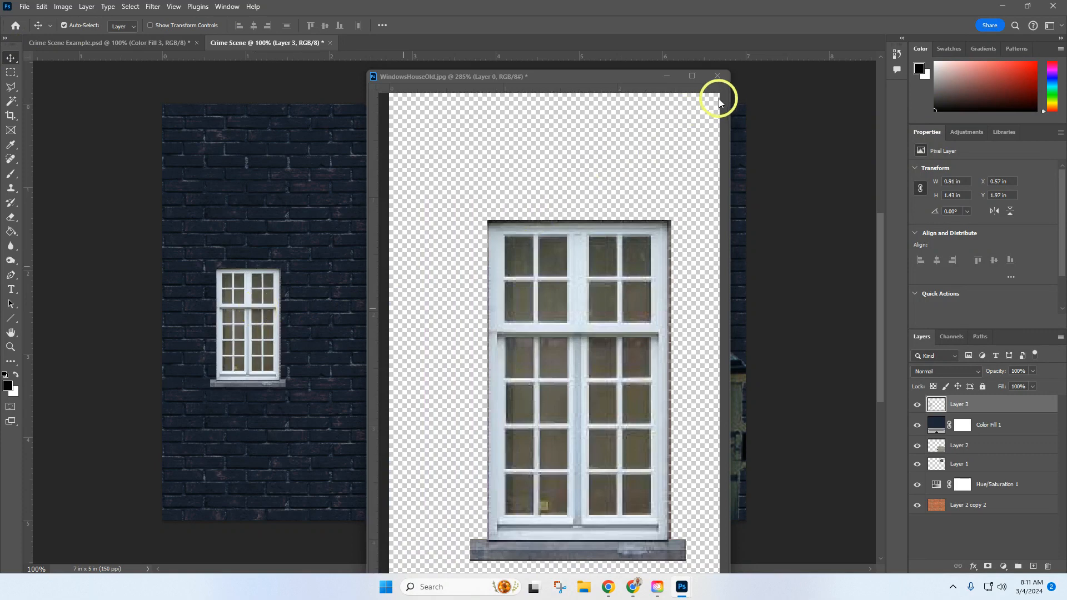
click(717, 75)
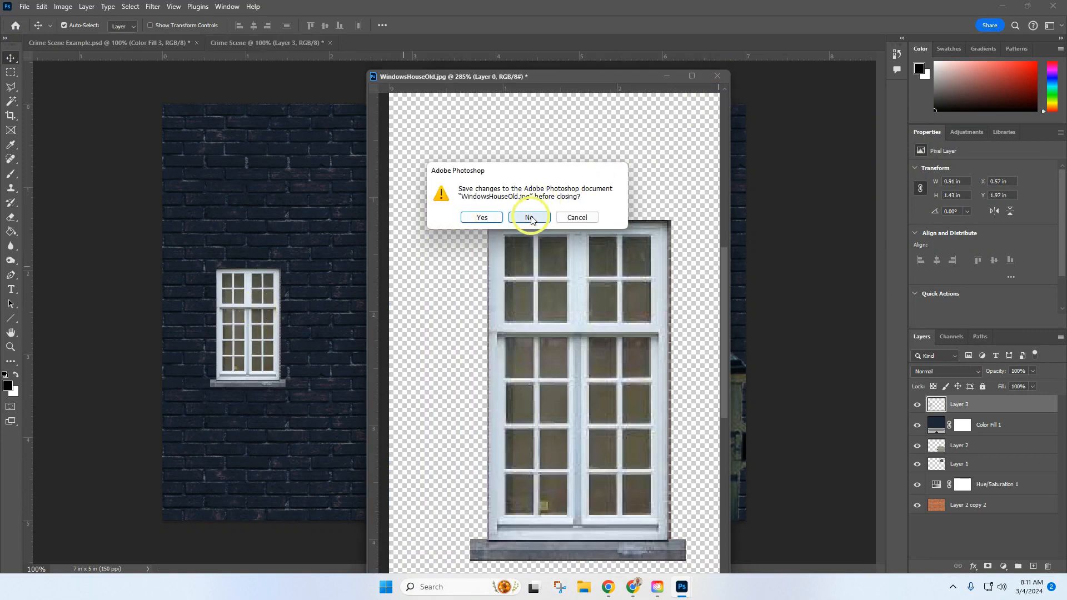
click(530, 218)
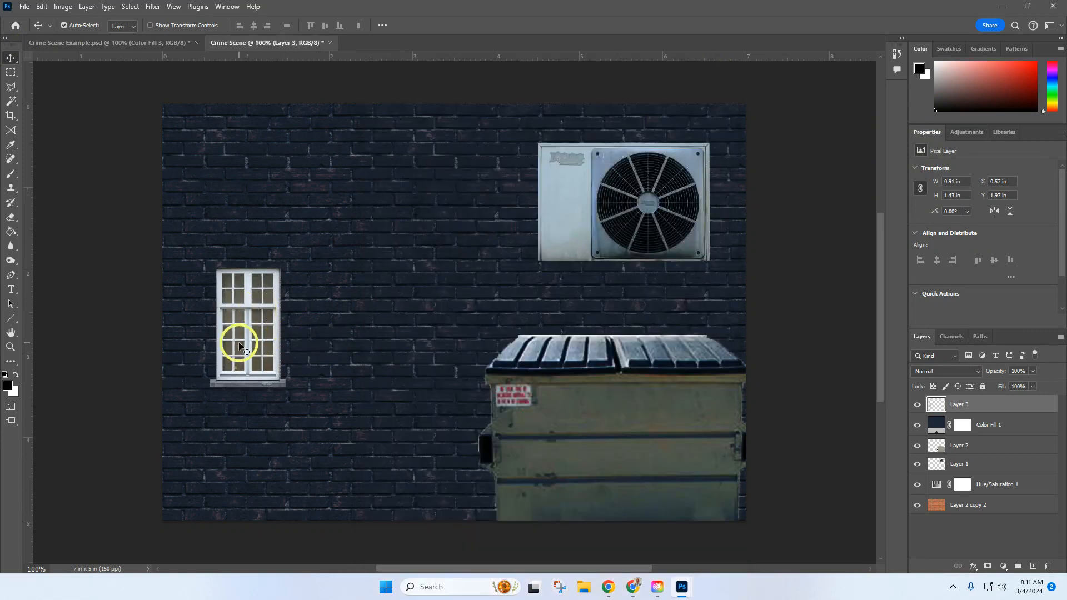
Free-transform the window to about 2.09 × 3.31 in and place it at about X 0.41 in, Y 0.47 in.
click(43, 7)
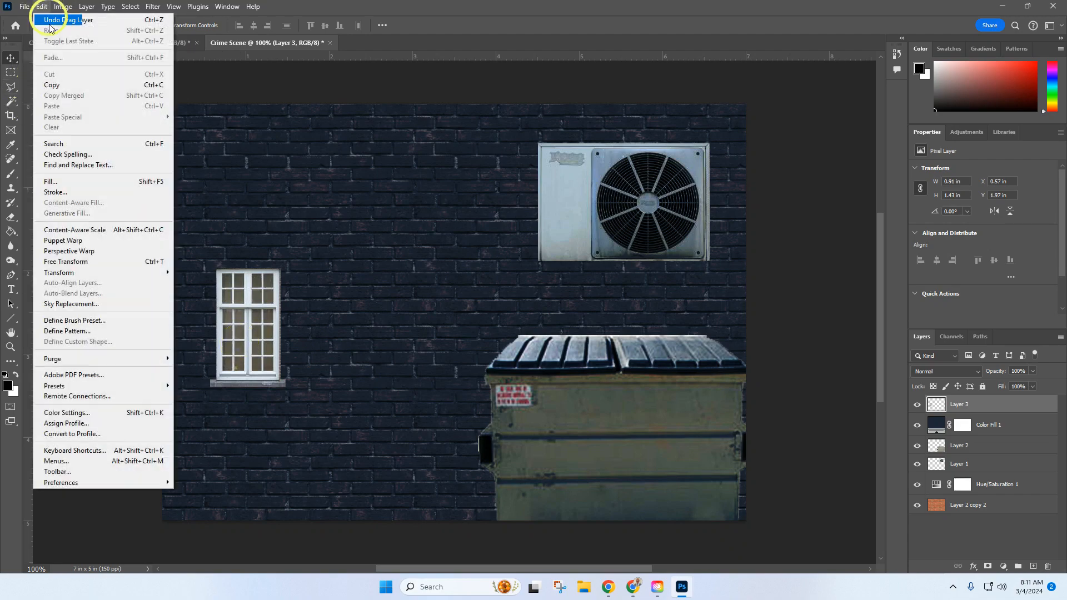
click(81, 262)
drag(282, 386, 372, 465)
drag(287, 383, 274, 249)
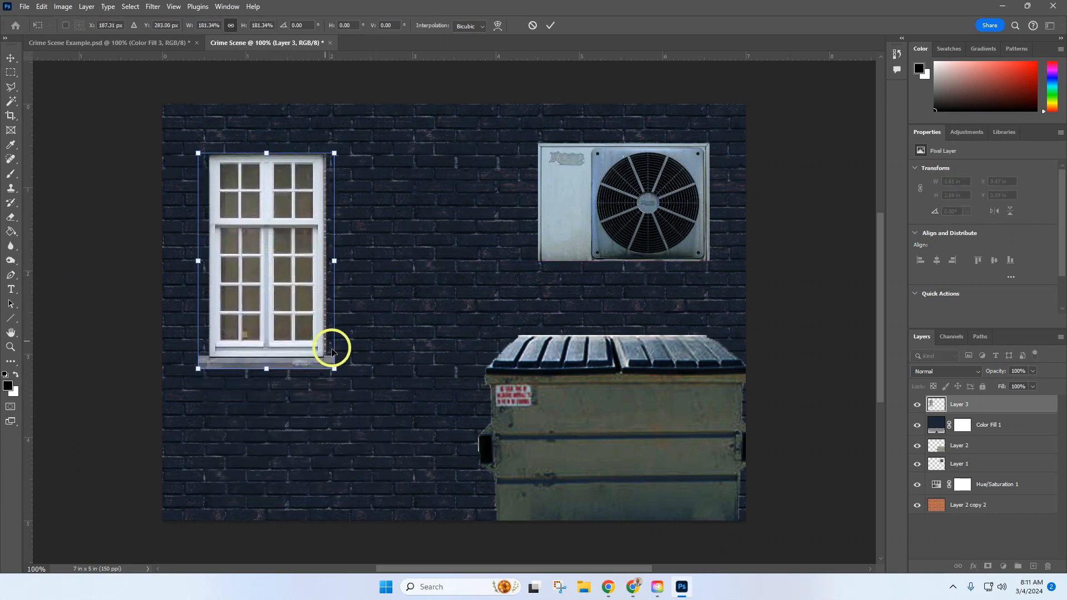
drag(333, 369, 368, 431)
drag(307, 337, 306, 328)
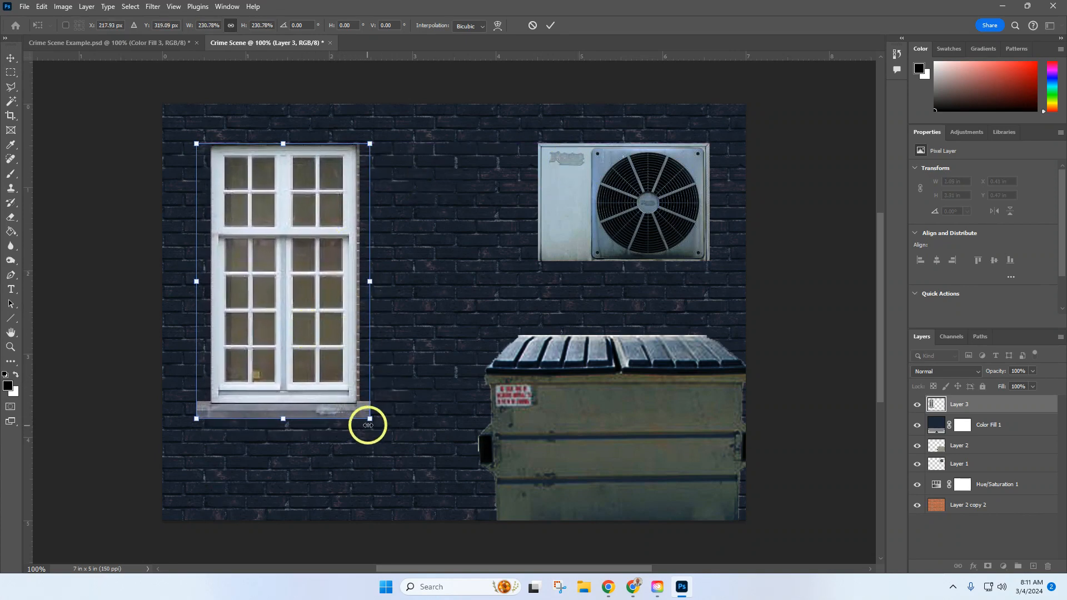
click(551, 29)
Select the outline of the placed window and its sill with the Rectangular Marquee.
key(m)
scroll(324, 334, up, 3)
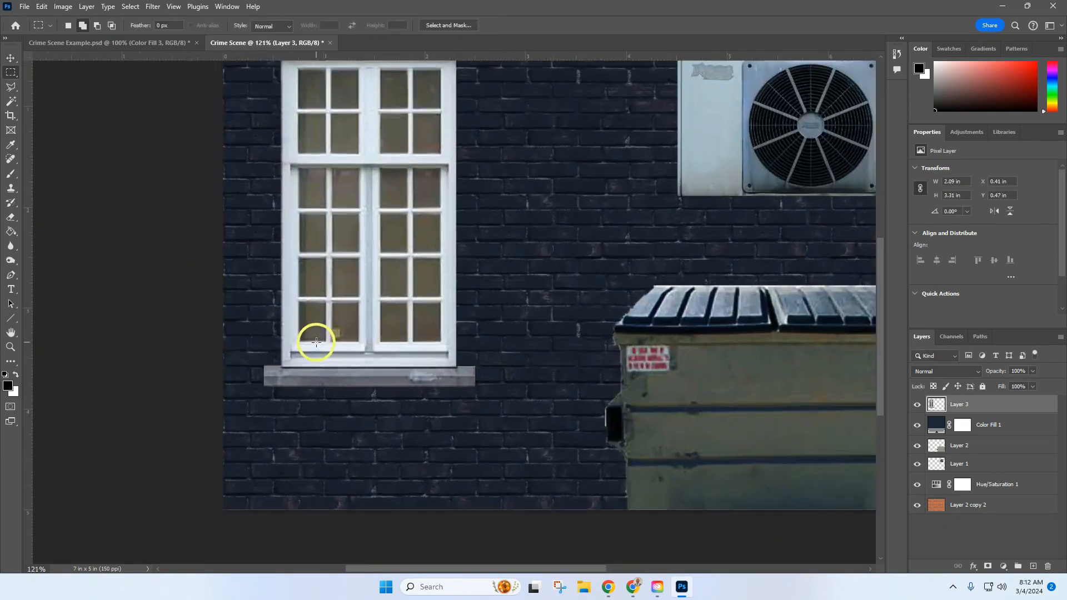
scroll(371, 328, up, 2)
scroll(370, 328, up, 1)
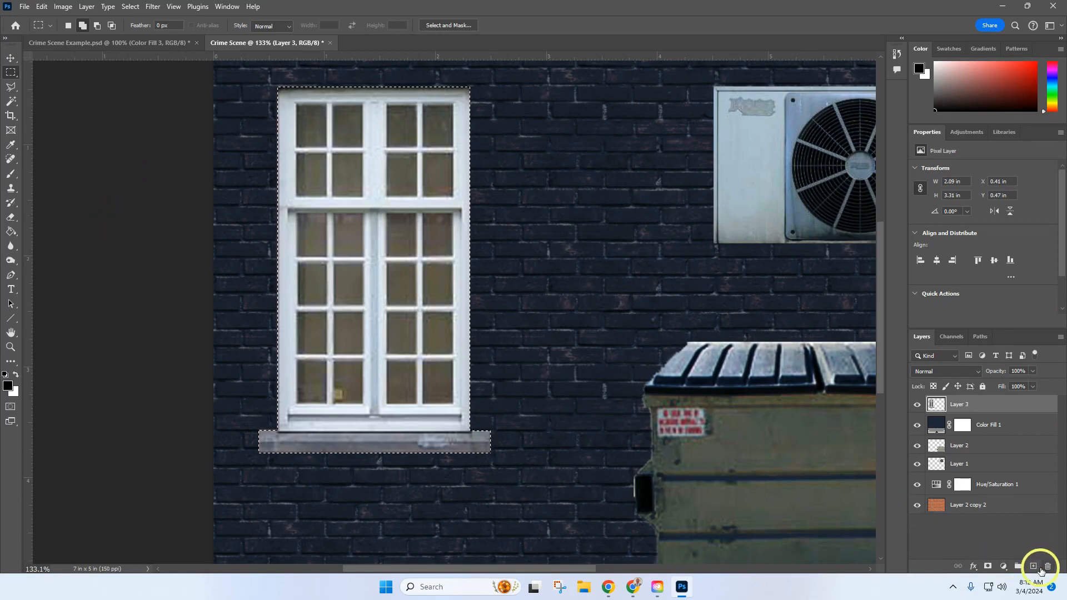
Add a new layer above the window and fill the window-shaped selection with white (ffffff) using the Paint Bucket.
click(1034, 567)
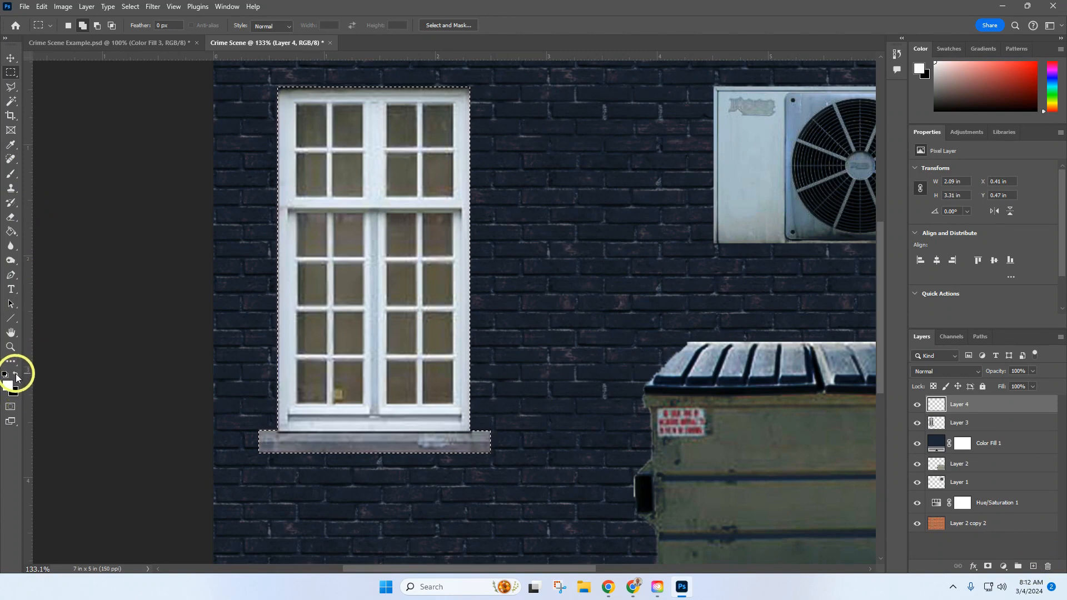
click(9, 388)
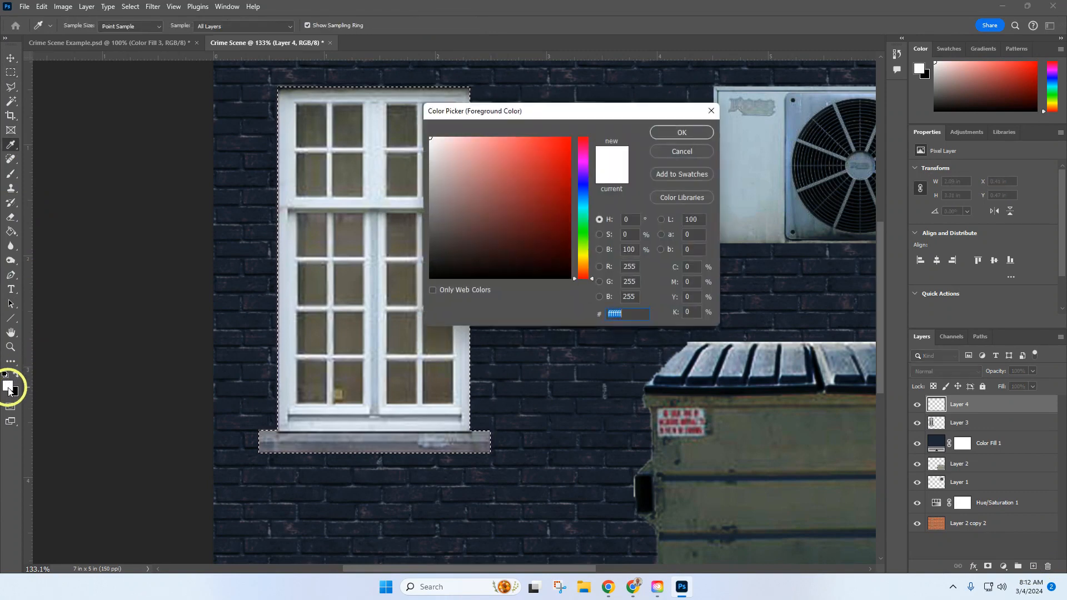
drag(457, 166, 422, 136)
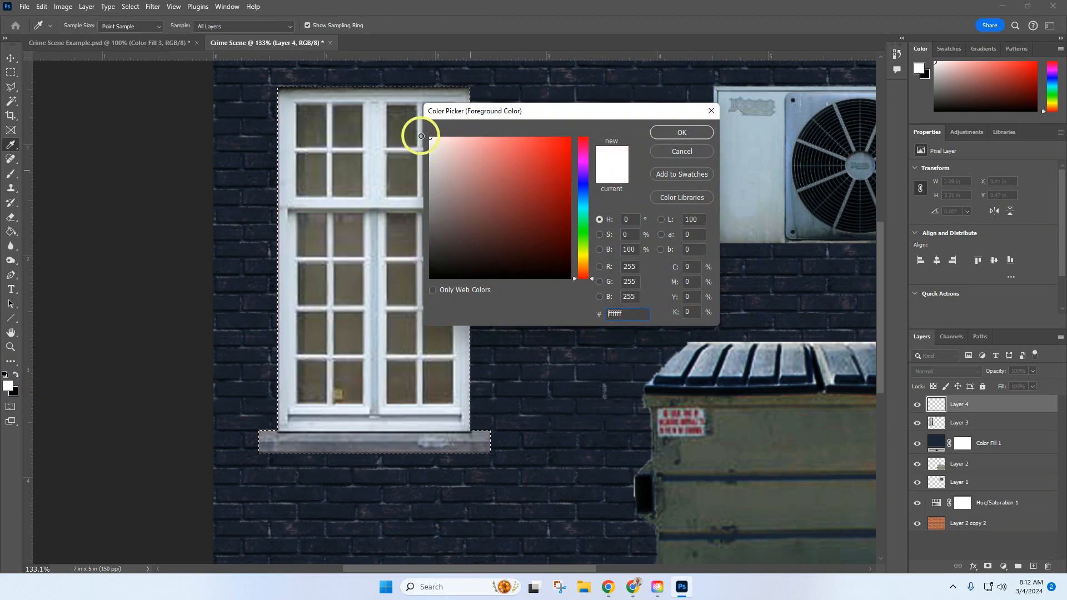
click(682, 132)
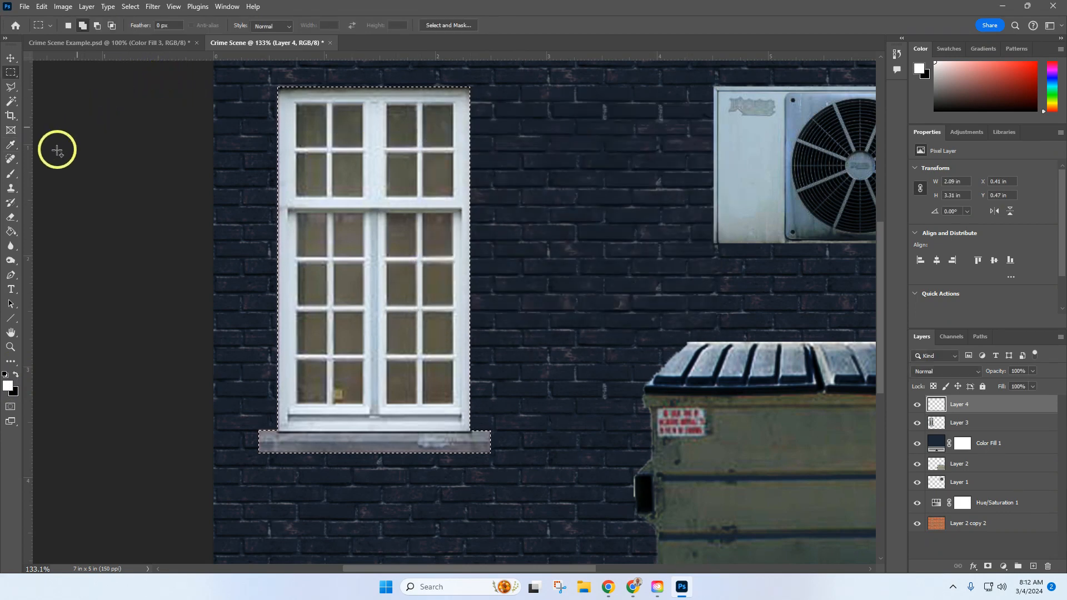
click(11, 233)
click(375, 273)
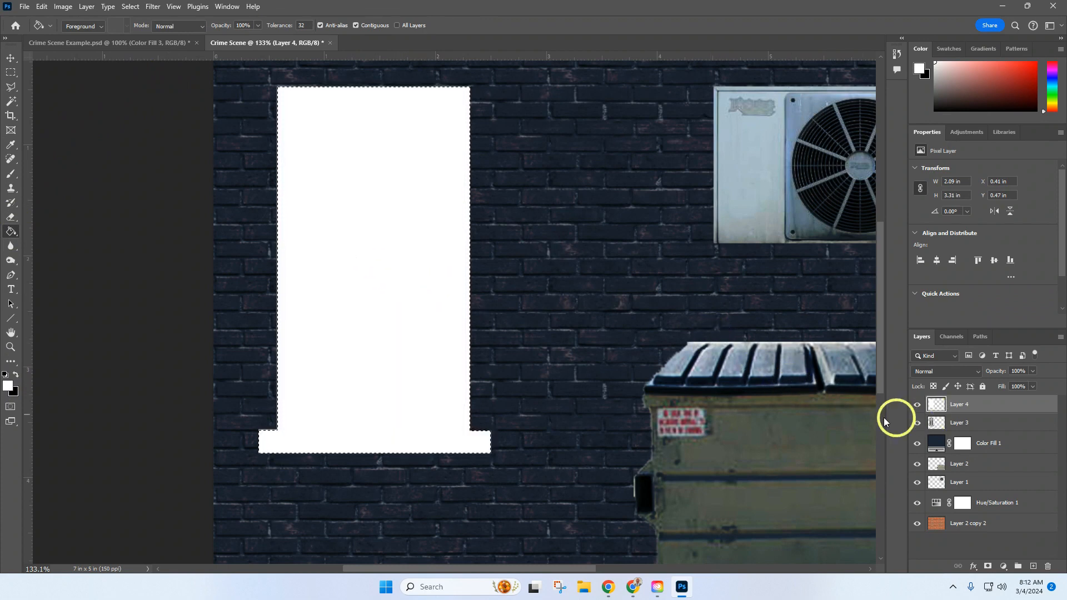
Paint a wavy black curtain shape down the left side of the white window fill with a 34 px Hard Round brush.
click(9, 383)
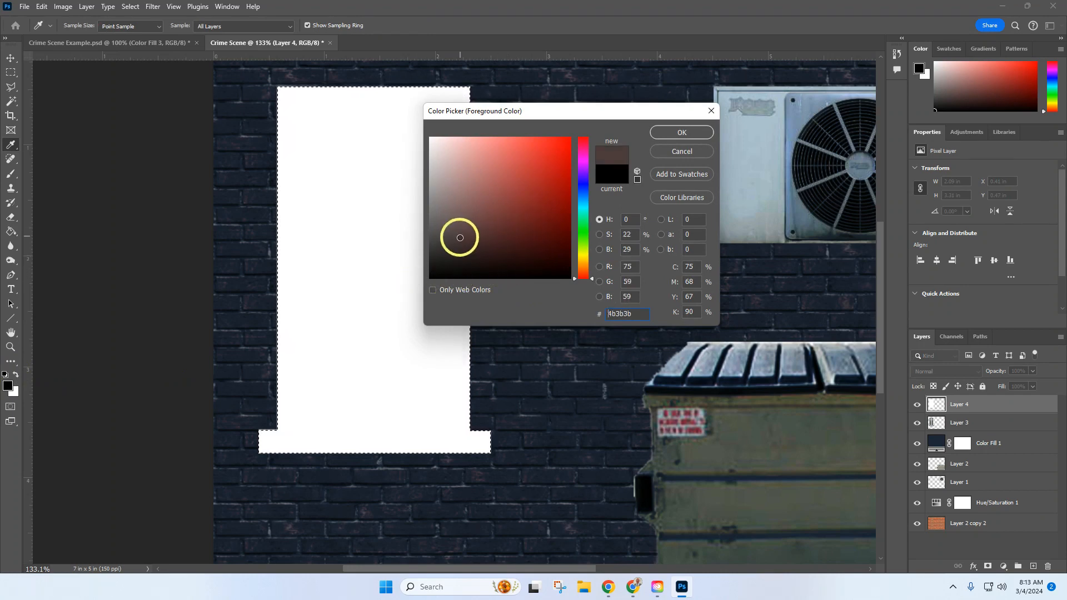
click(674, 142)
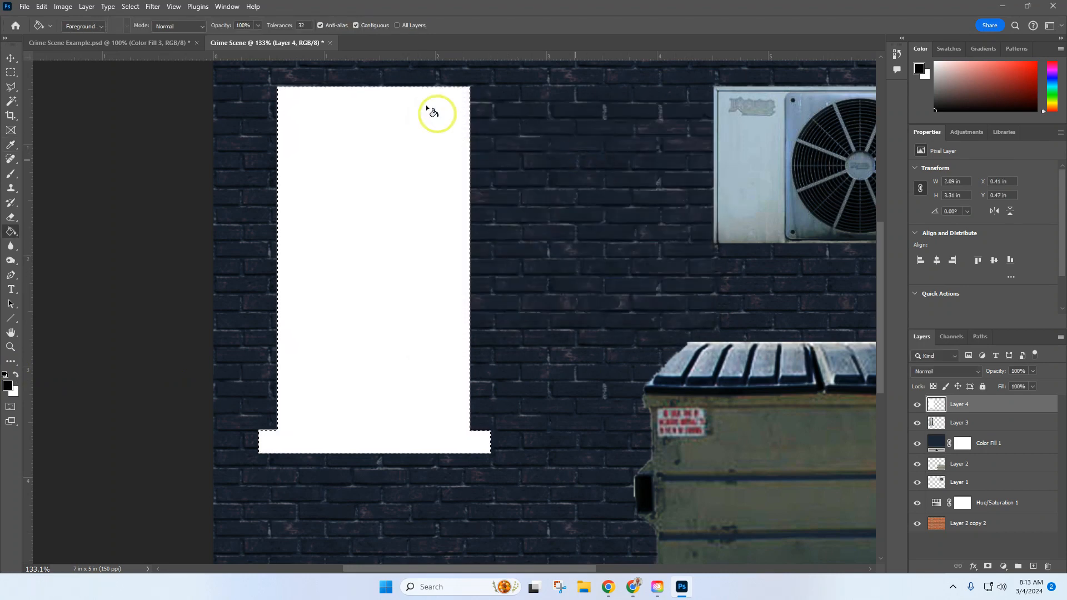
key(g)
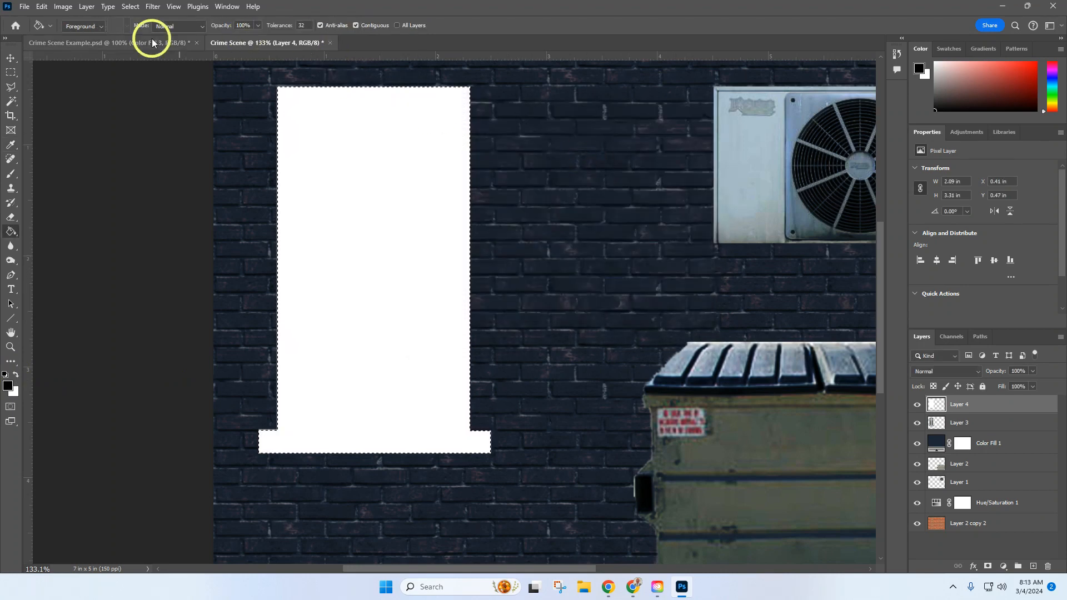
click(9, 176)
click(81, 26)
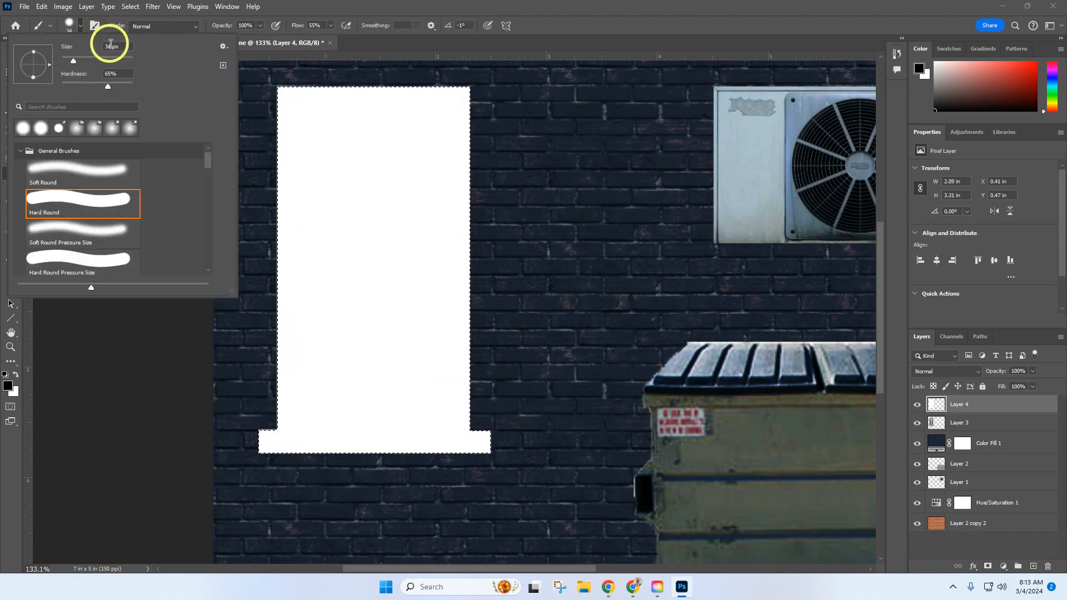
click(319, 94)
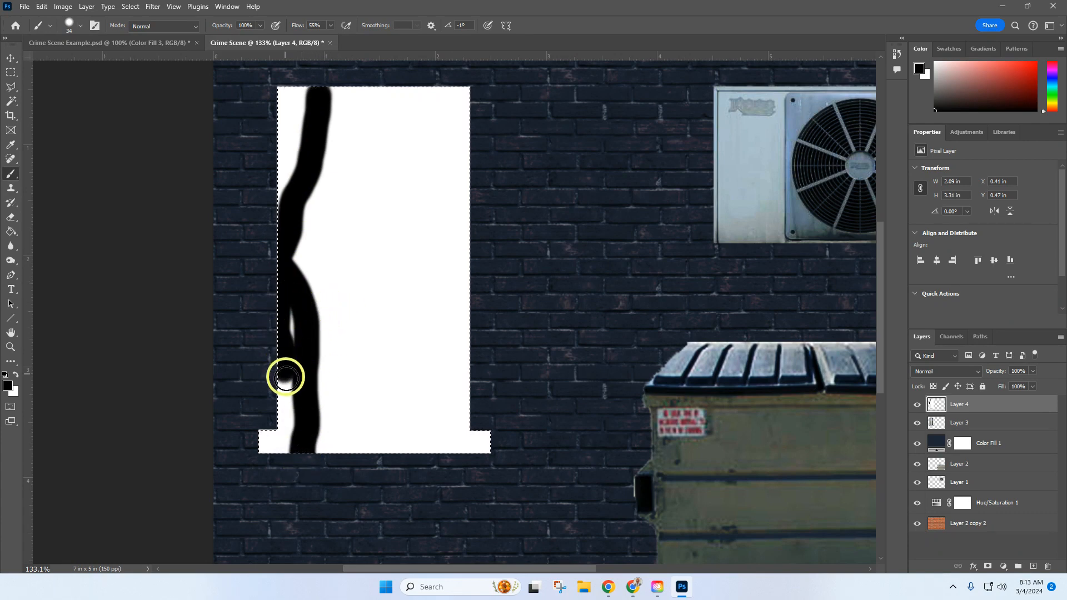
mouse_move(286, 377)
mouse_down()
mouse_move(289, 441)
mouse_move(271, 451)
mouse_move(261, 436)
mouse_move(295, 368)
mouse_move(290, 317)
mouse_up()
mouse_move(284, 93)
mouse_down()
mouse_move(293, 90)
mouse_move(277, 202)
mouse_move(300, 88)
mouse_move(282, 88)
mouse_move(272, 128)
mouse_up()
drag(270, 284, 308, 442)
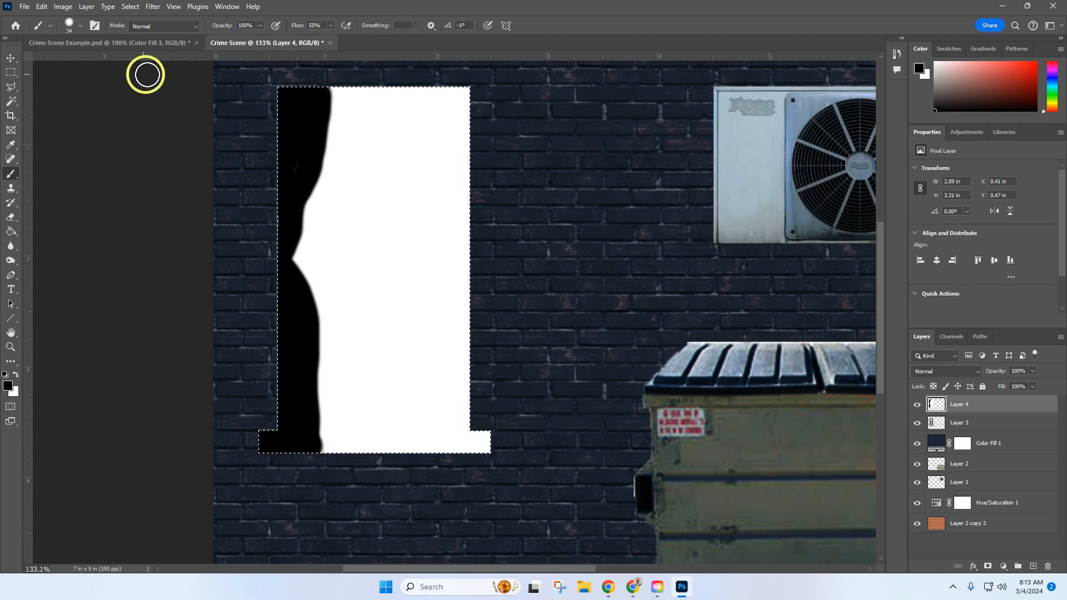
Compare with the example document, deselect the window shape, and move the curtain layer (Layer 4) below the window layer (Layer 3).
click(112, 43)
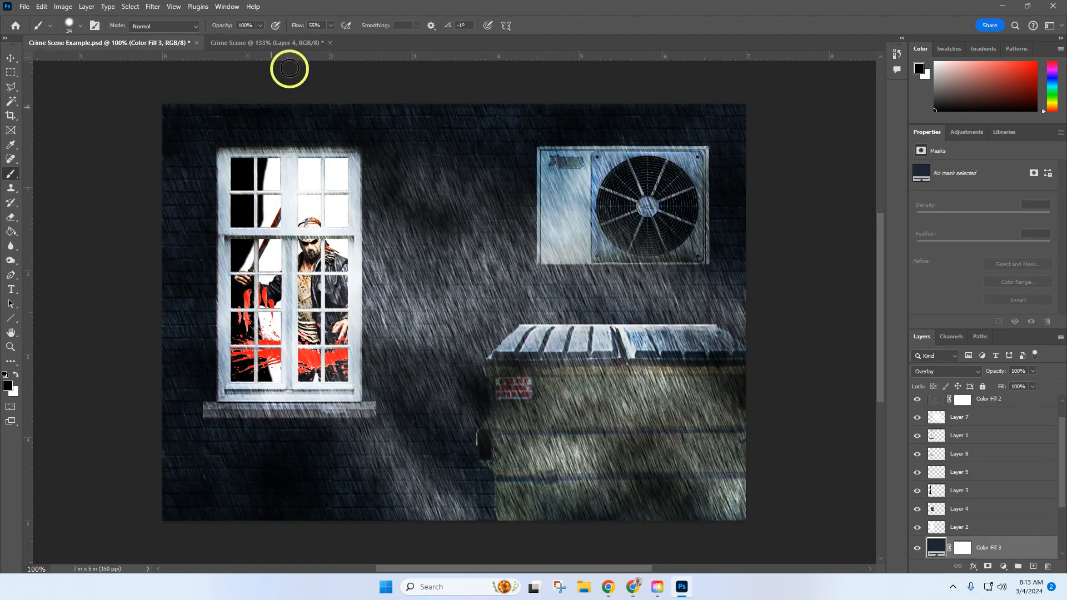
click(266, 43)
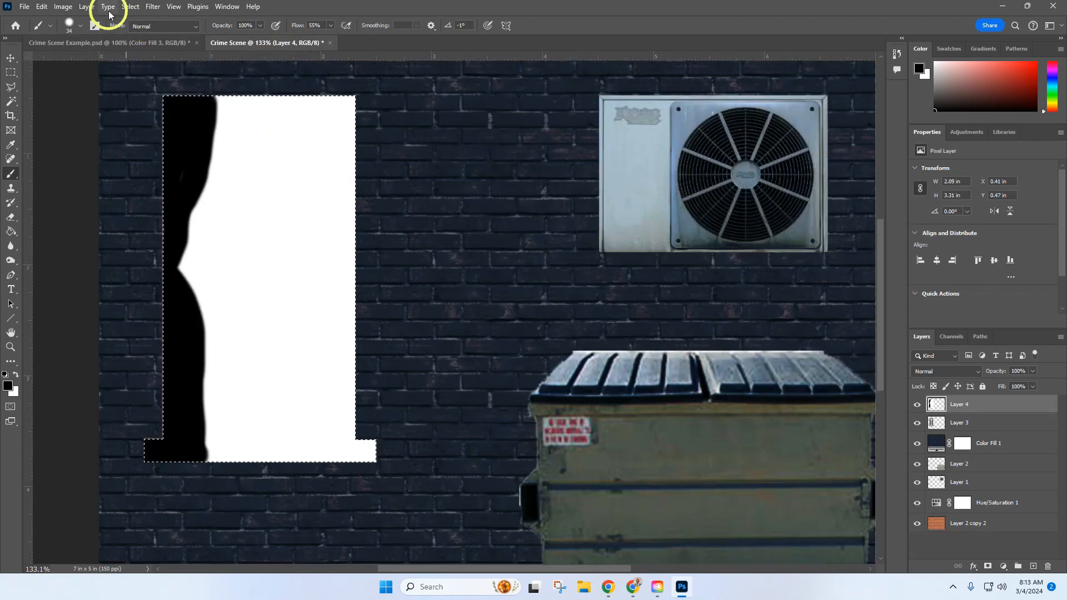
click(129, 7)
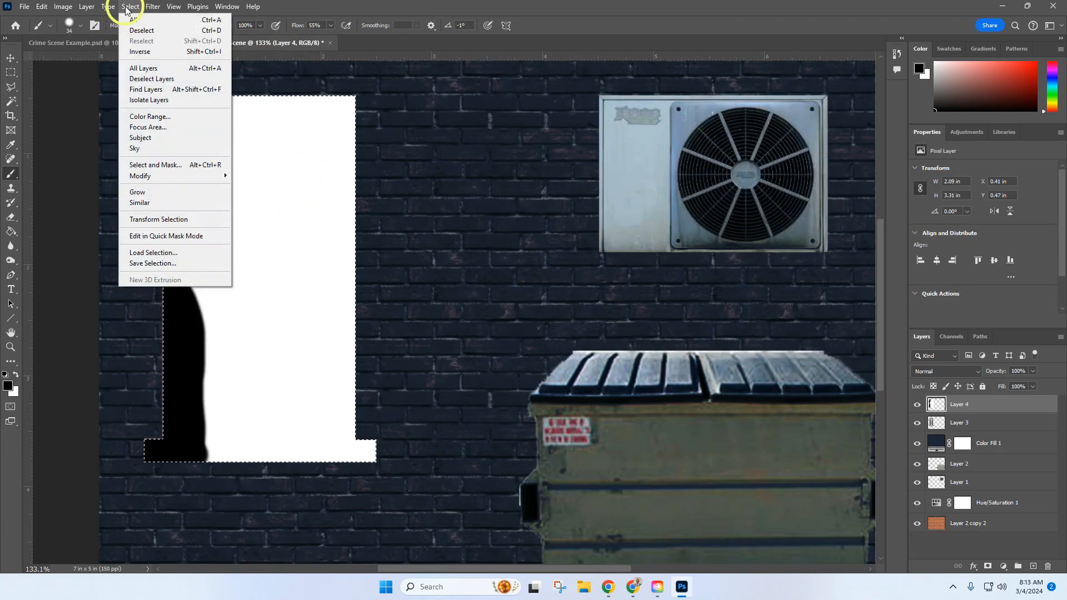
click(143, 30)
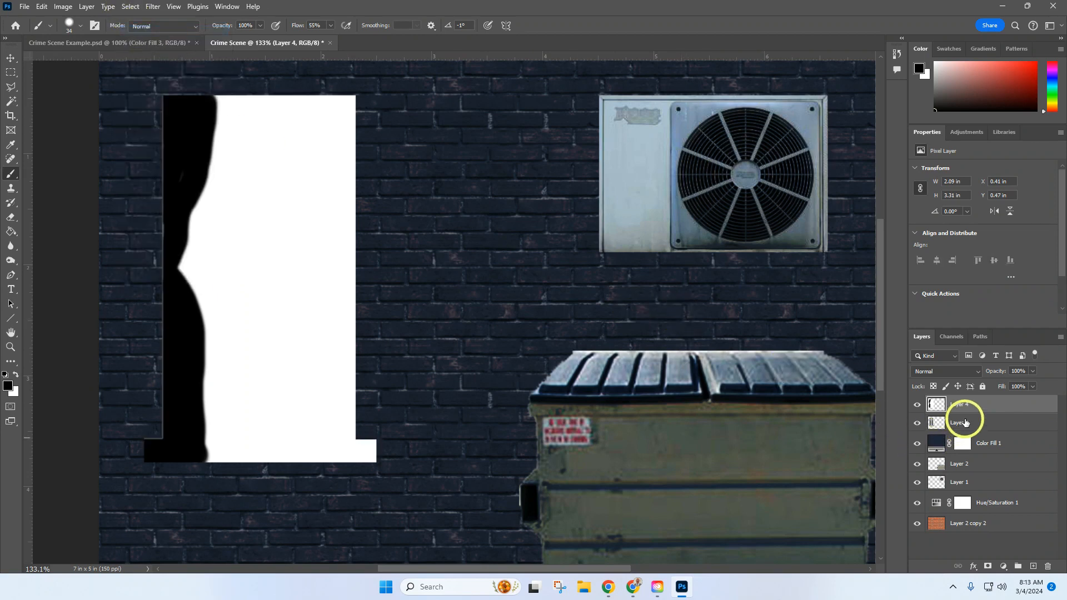
drag(964, 408, 961, 426)
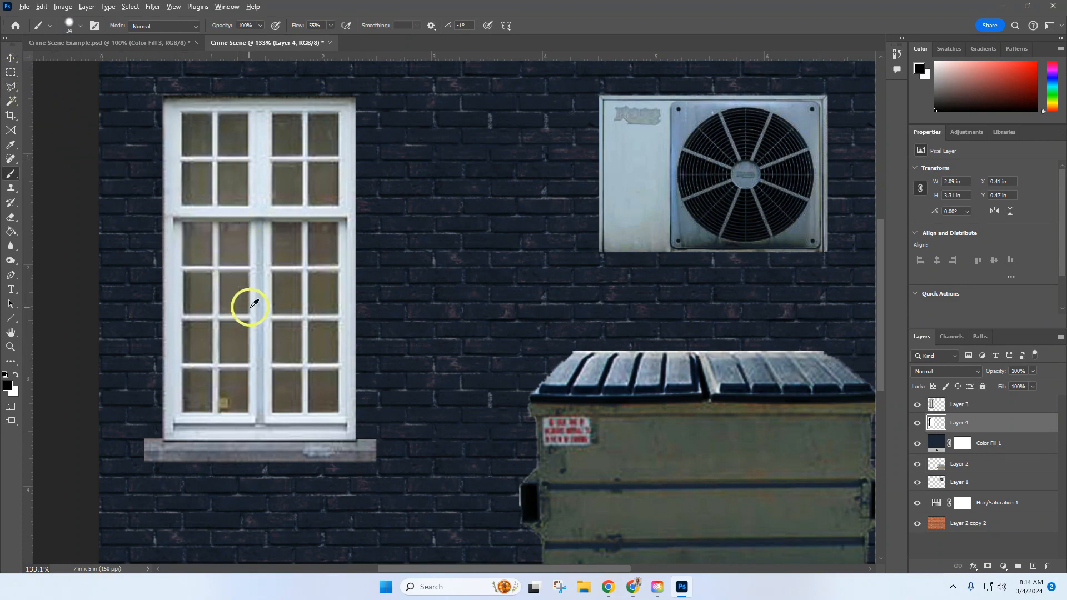
Marquee-select the window's top-left glass pane, about 0.27 × 0.39 in, and delete it from Layer 3.
scroll(222, 264, up, 5)
scroll(233, 316, up, 3)
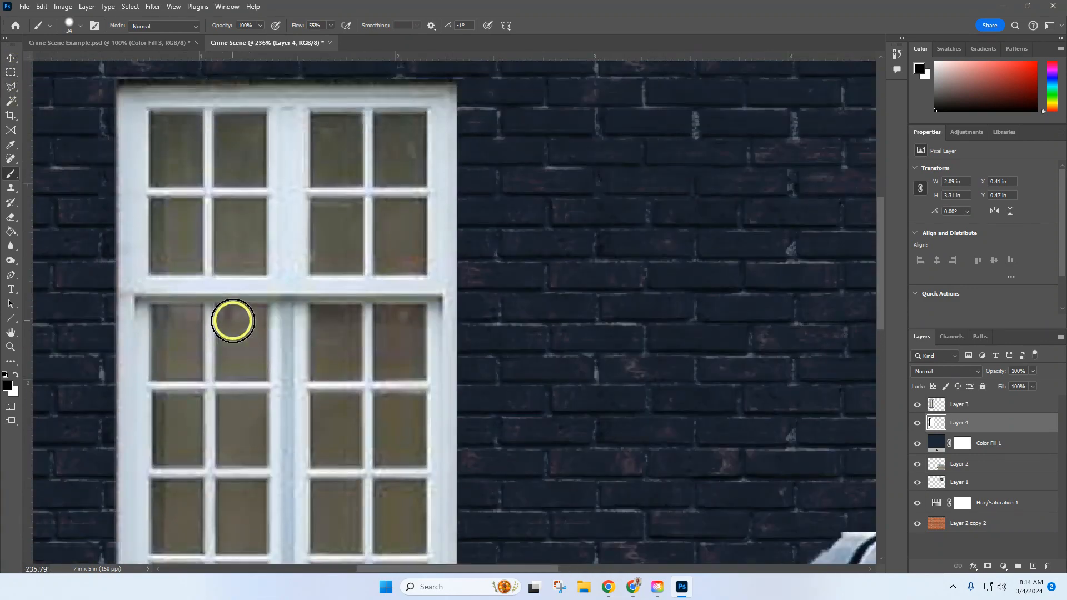
scroll(186, 275, up, 1)
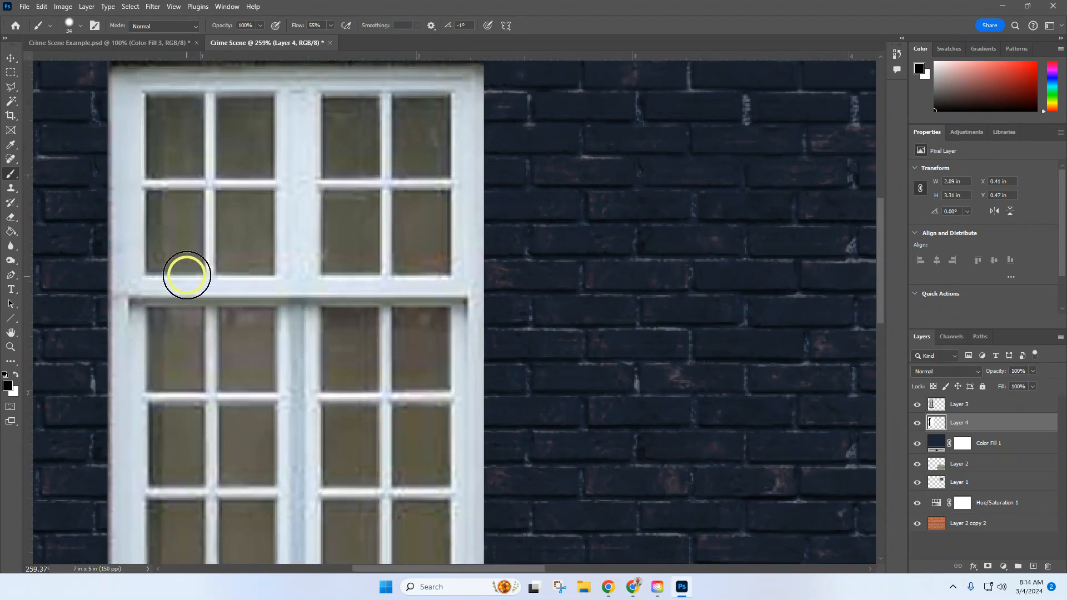
click(11, 73)
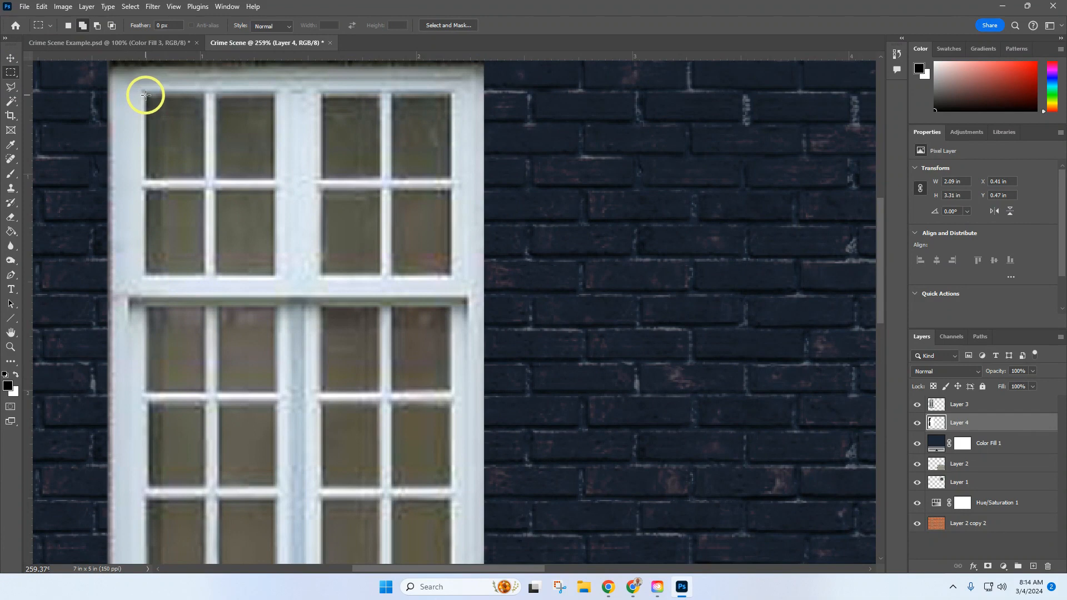
drag(146, 94, 163, 120)
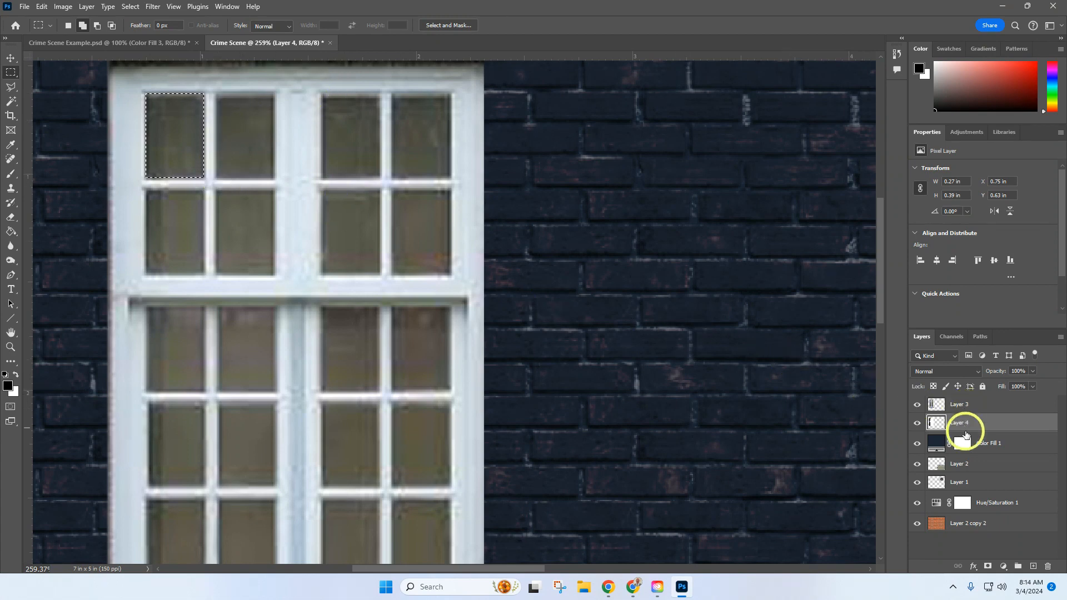
click(964, 406)
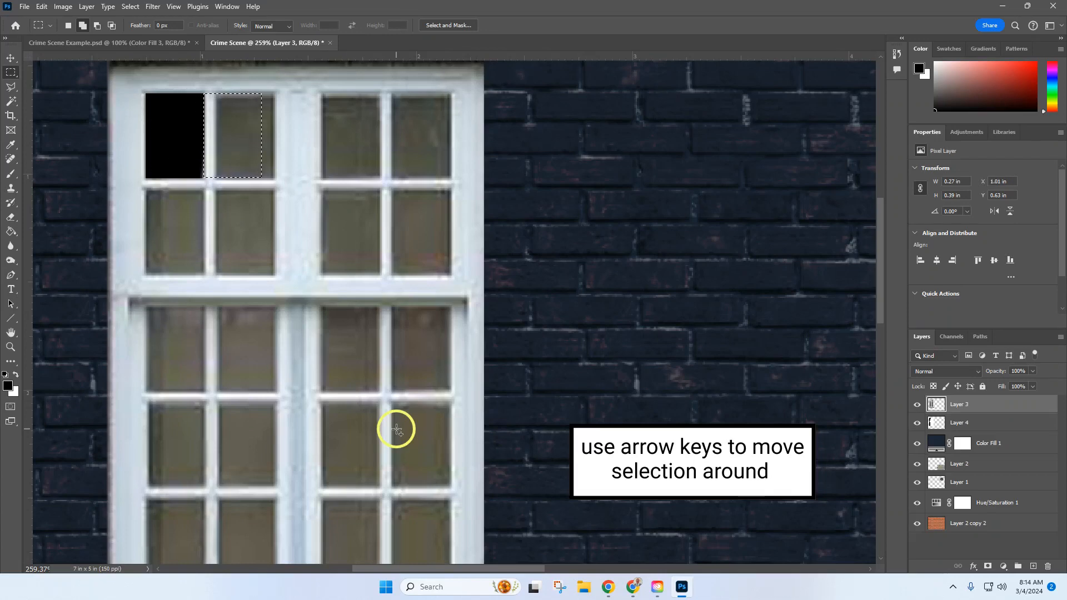
Shift the pane selection onto the second pane of the window's top row and delete that glass.
key(Right)
key(Right)
key(Right)
key(Right)
key(Right)
key(Right)
key(ctrl+BackSpace)
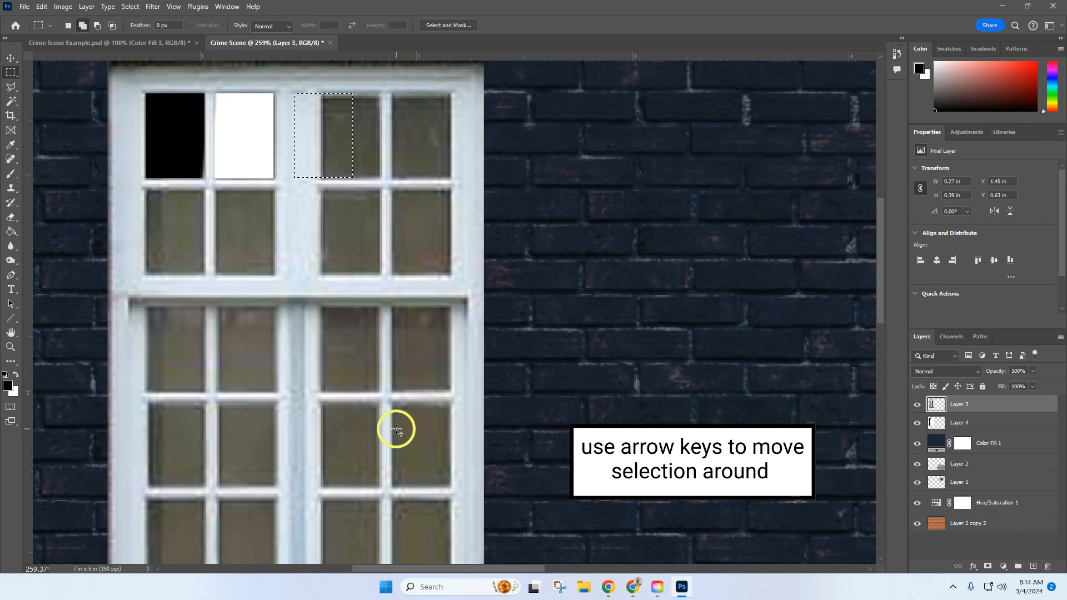
Nudge the same selection across the center frame onto the third top-row pane and clear its glass.
key(Right)
key(Right)
key(Right)
key(Right)
key(Right)
key(Right)
key(Right)
key(Right)
key(Right)
key(Right)
key(Right)
key(Right)
key(Right)
key(Right)
key(Right)
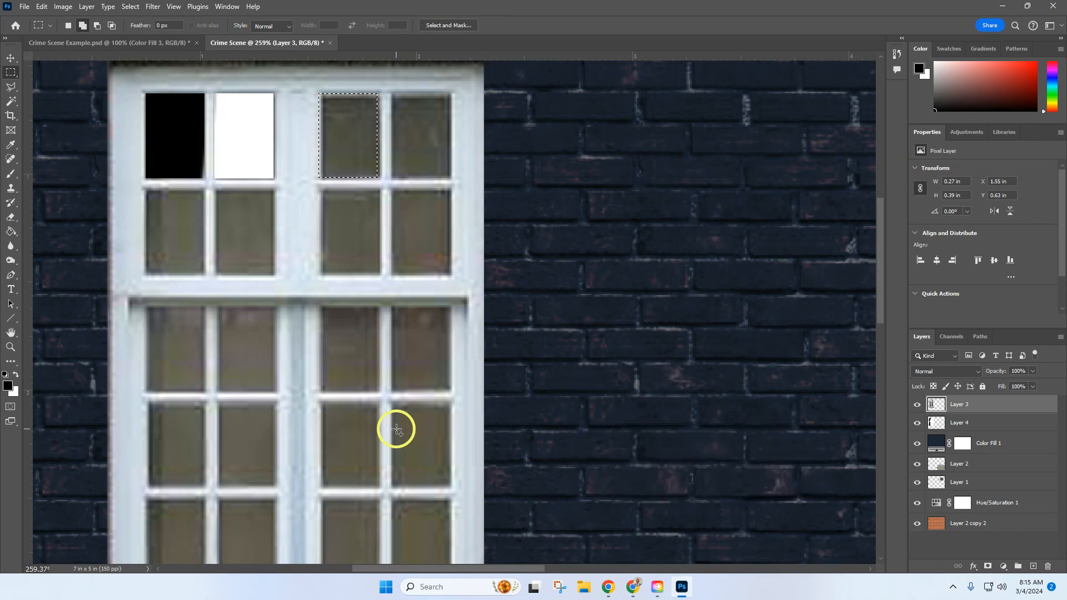
key(Right)
key(ctrl+BackSpace)
Move the selection to the fourth pane of the top row and clear it.
key(shift+Right)
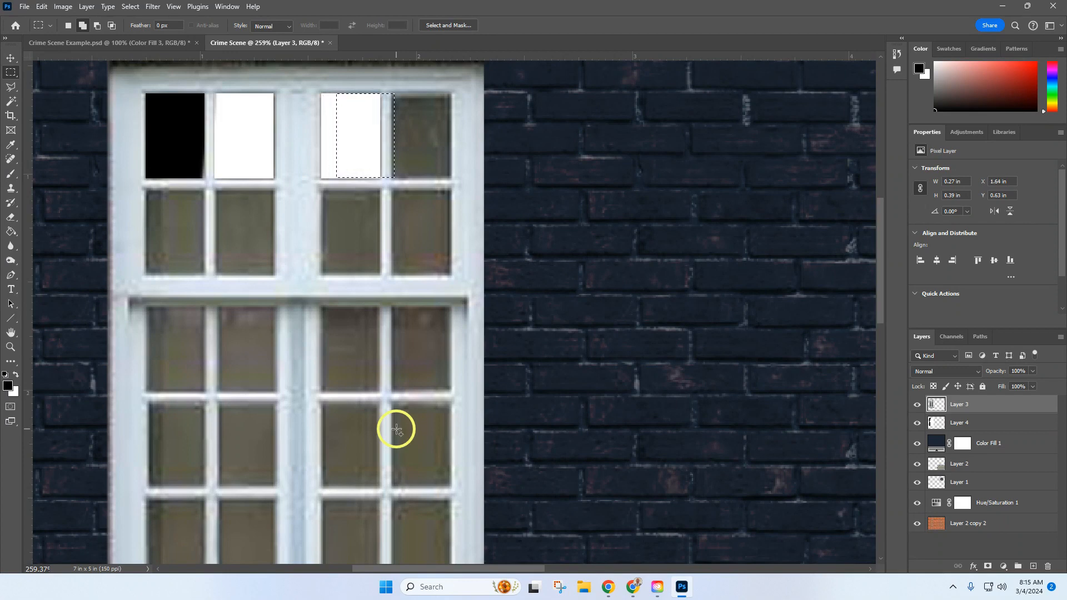
key(Right)
key(Right)
key(ctrl+BackSpace)
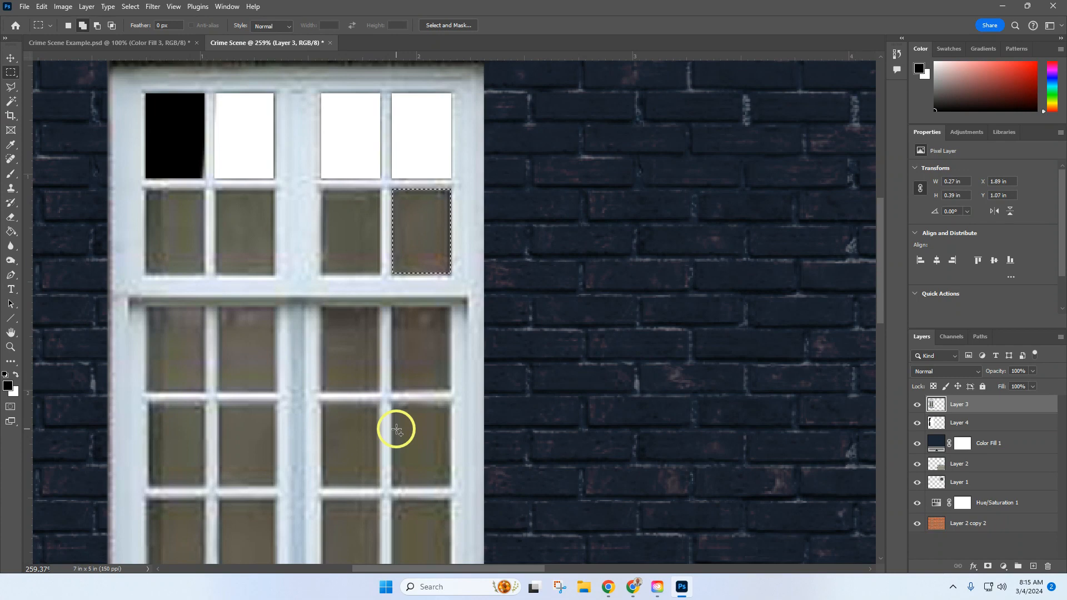
Clear all remaining glass panes from the second row down to the bottom row with the same selection, and deselect.
key(ctrl+BackSpace)
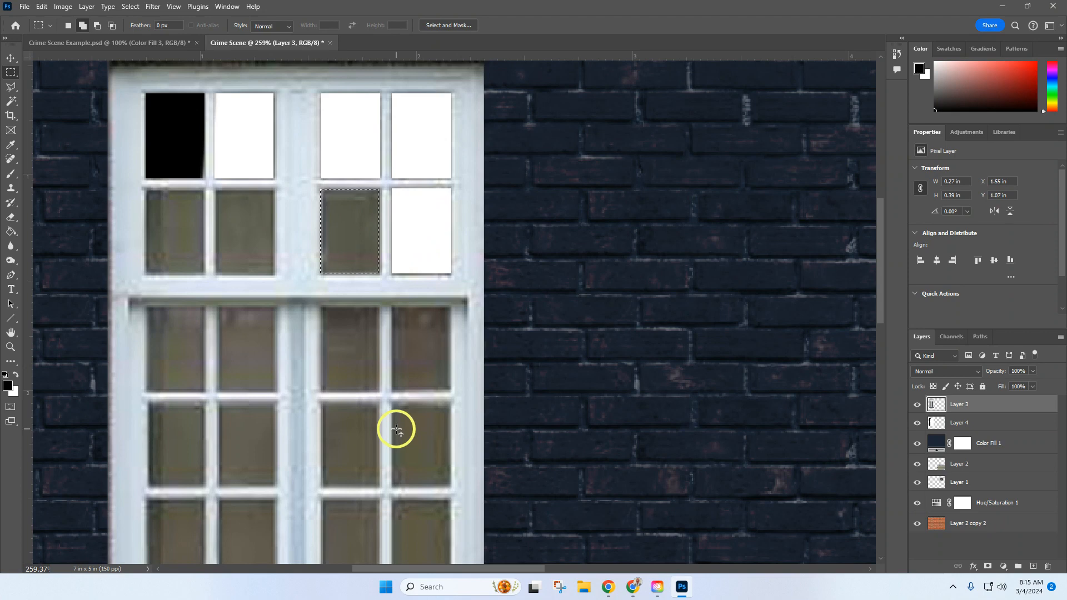
key(Right)
key(ctrl+BackSpace)
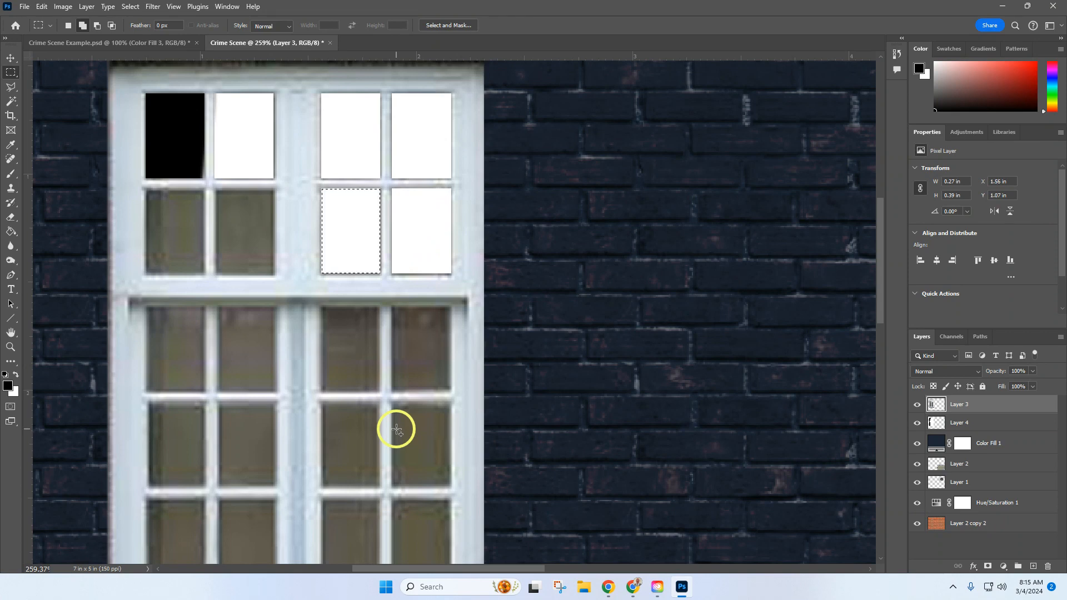
key(shift+Left)
key(shift+Left)
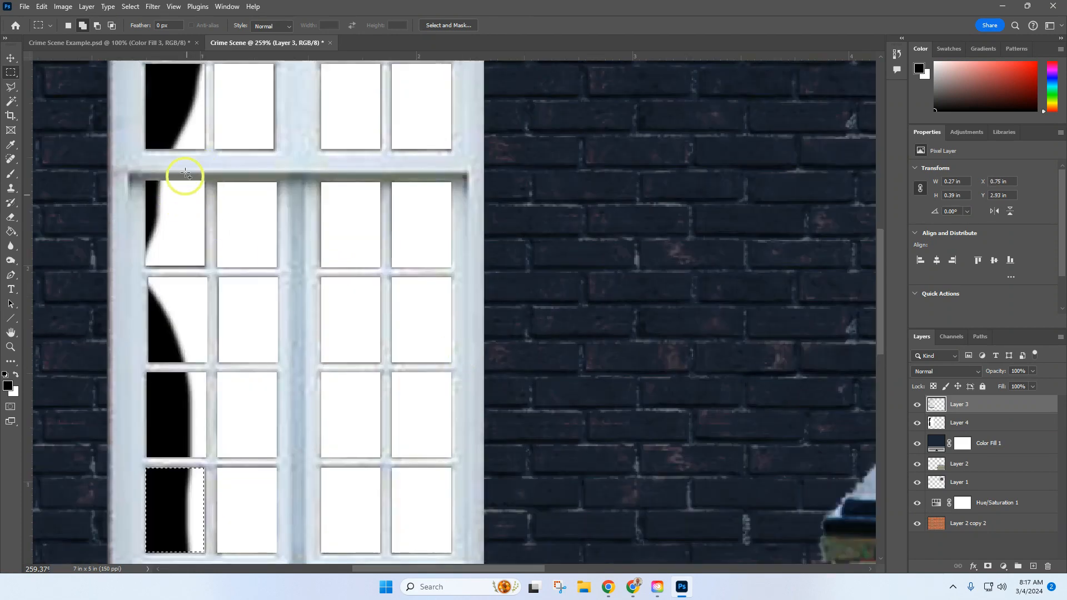
click(130, 6)
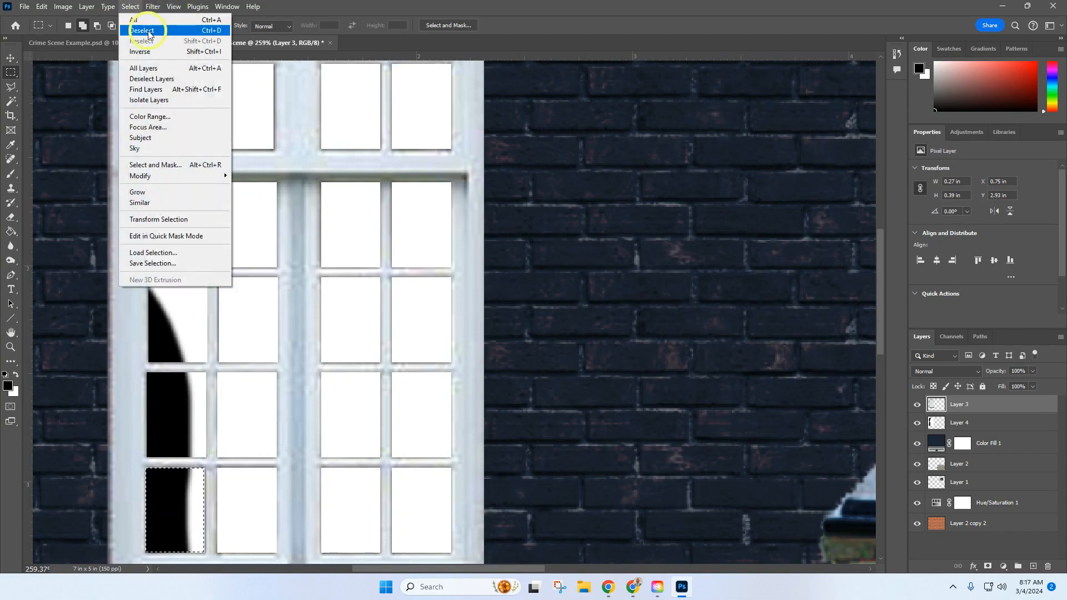
click(140, 29)
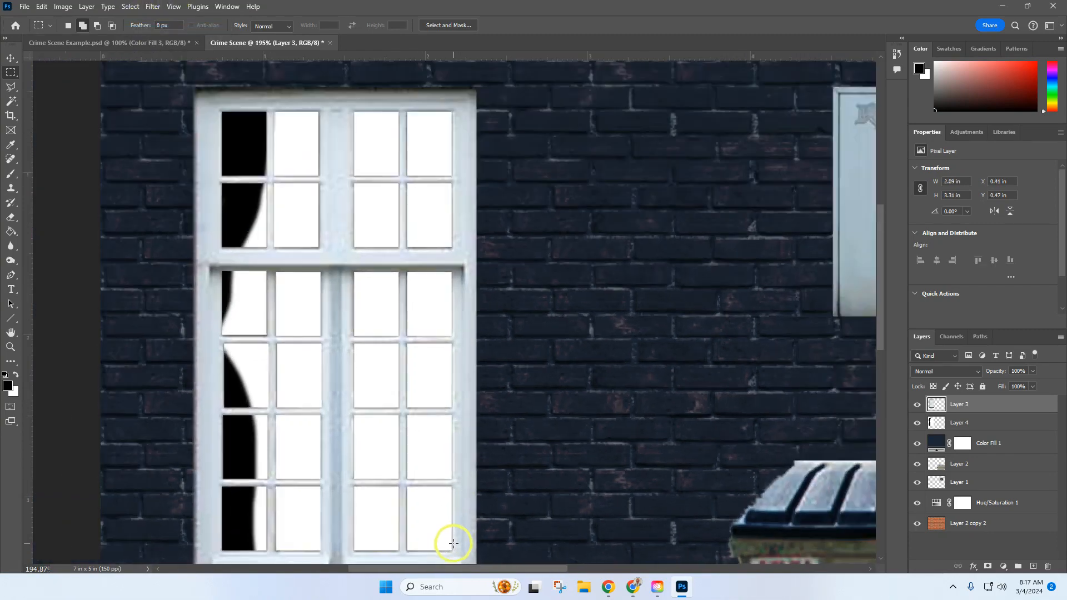
scroll(455, 542, down, 3)
scroll(412, 435, down, 2)
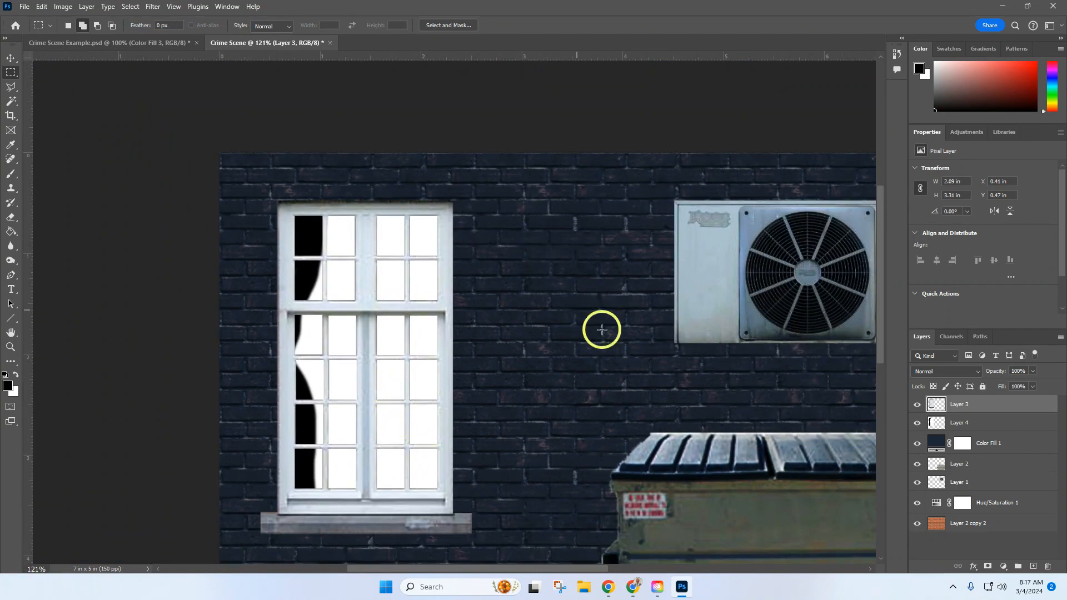
Open jason.jpg from the Downloads folder.
click(26, 11)
click(33, 30)
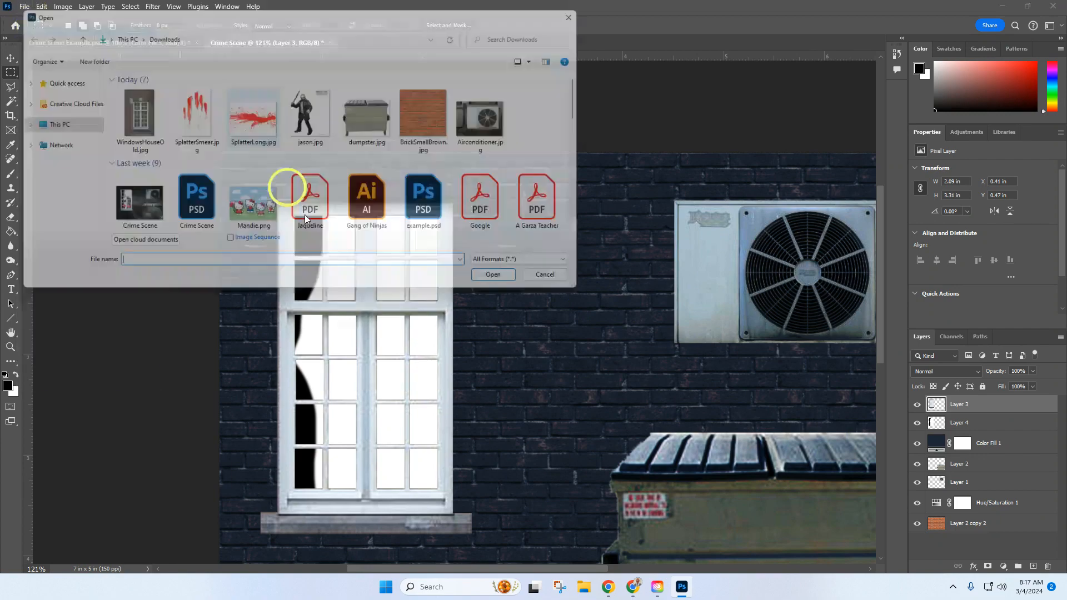
click(312, 114)
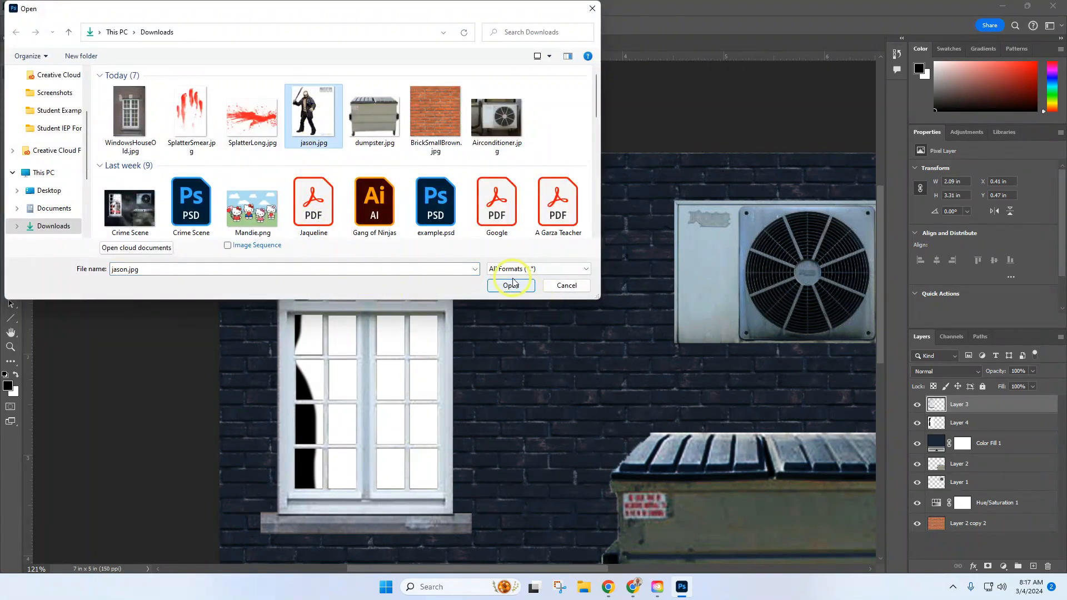
click(511, 286)
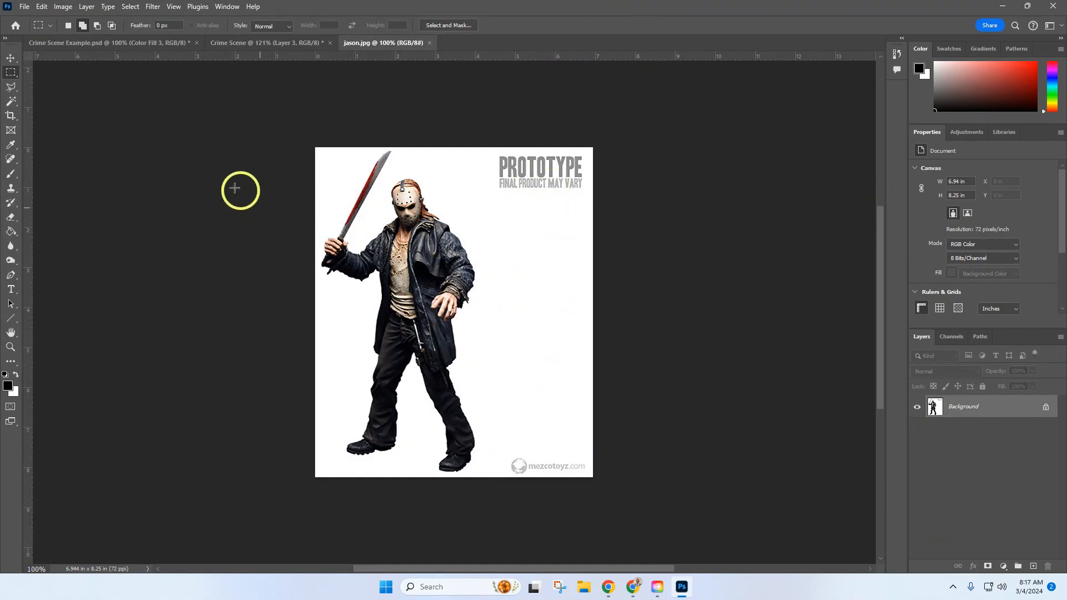
Crop the figure image to about 4.44 × 8.25 in, cutting off the strip with the PROTOTYPE text and website logo.
click(11, 116)
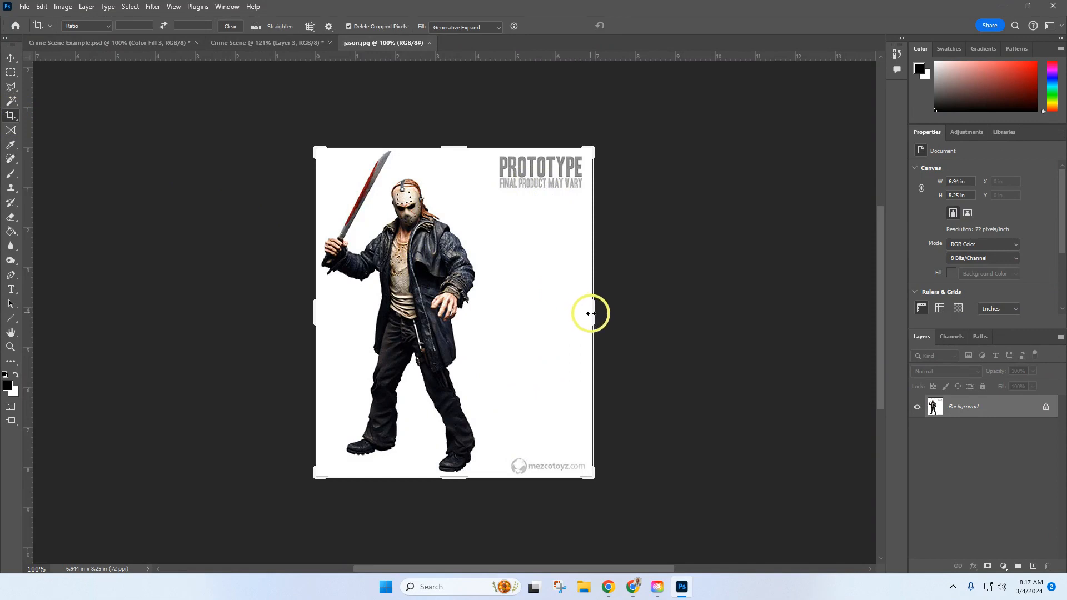
drag(591, 312, 544, 305)
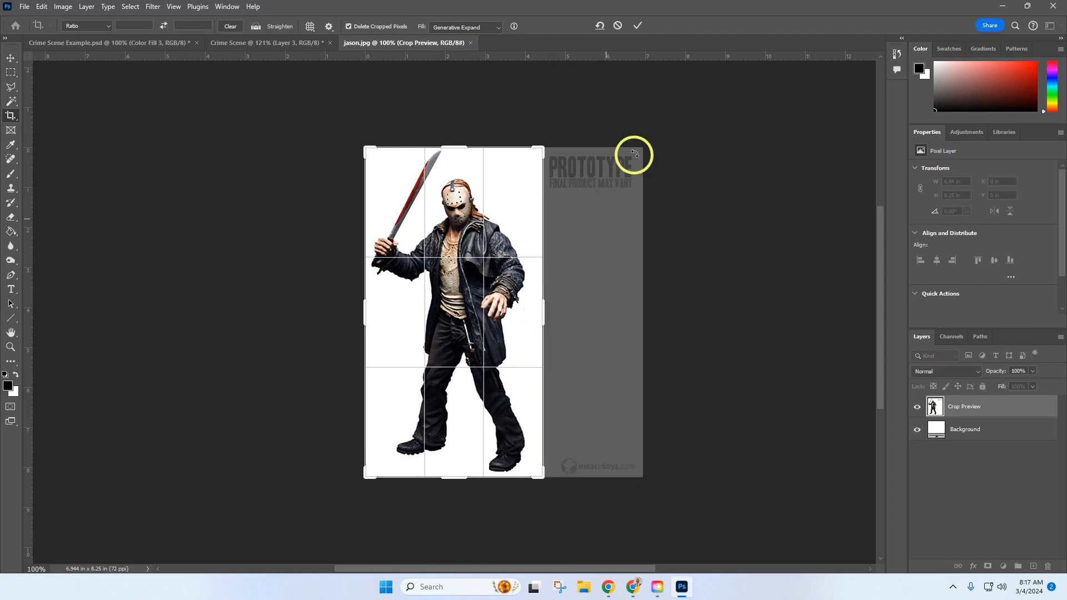
click(637, 26)
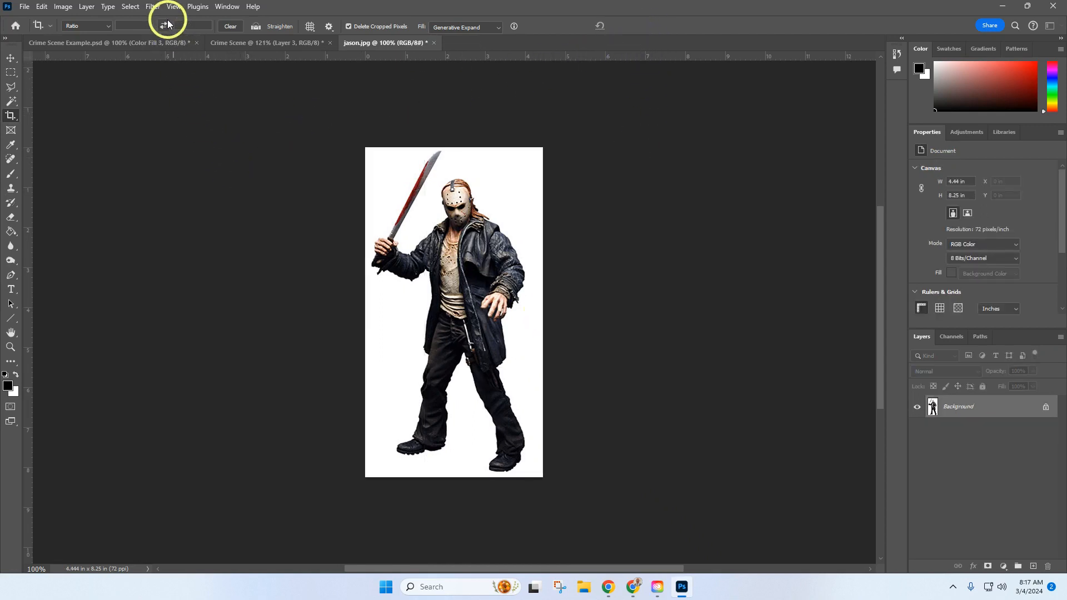
Select the white background around the figure with the Magic Wand at tolerance 30, unlock the Background layer, delete the white and deselect.
click(12, 101)
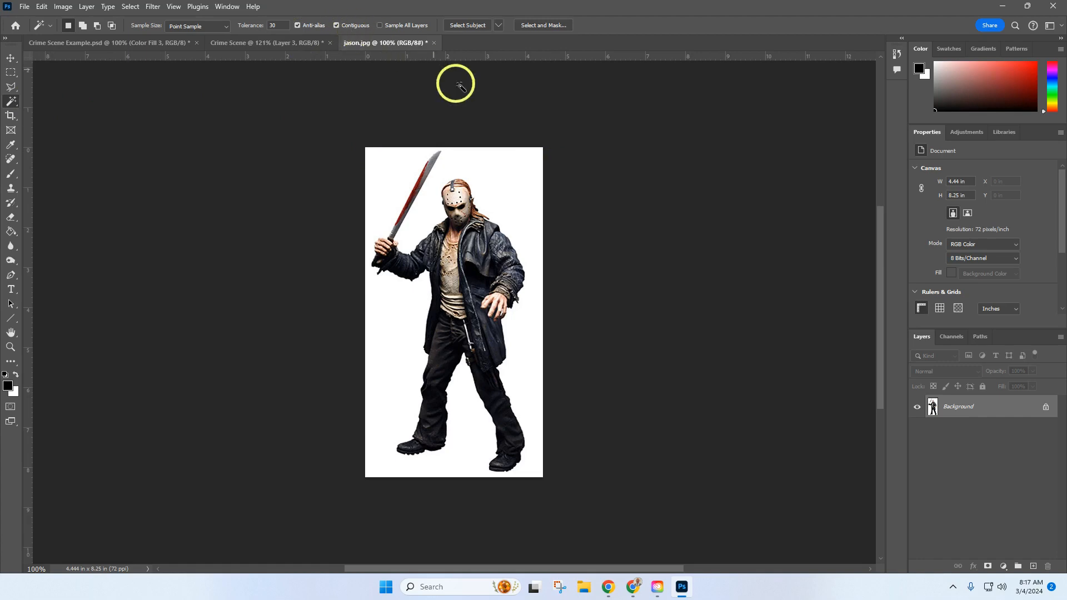
click(522, 185)
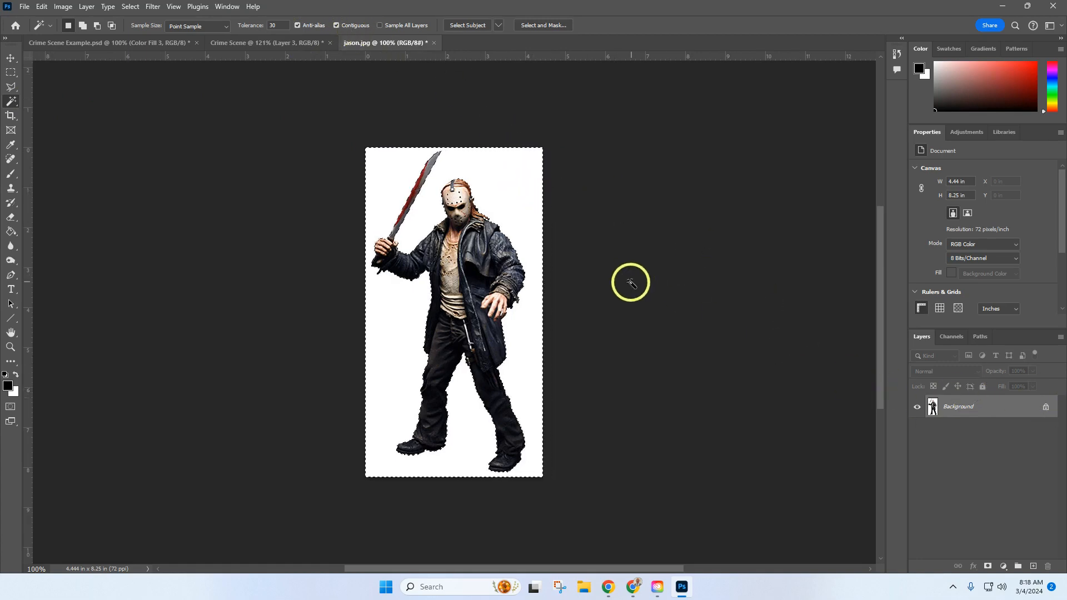
key(Delete)
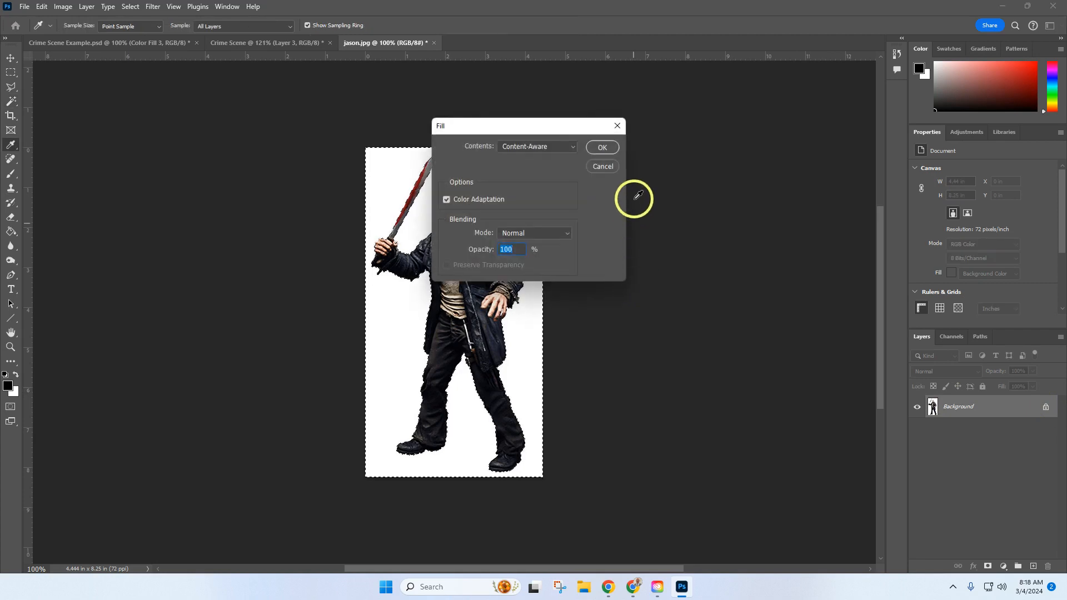
click(609, 168)
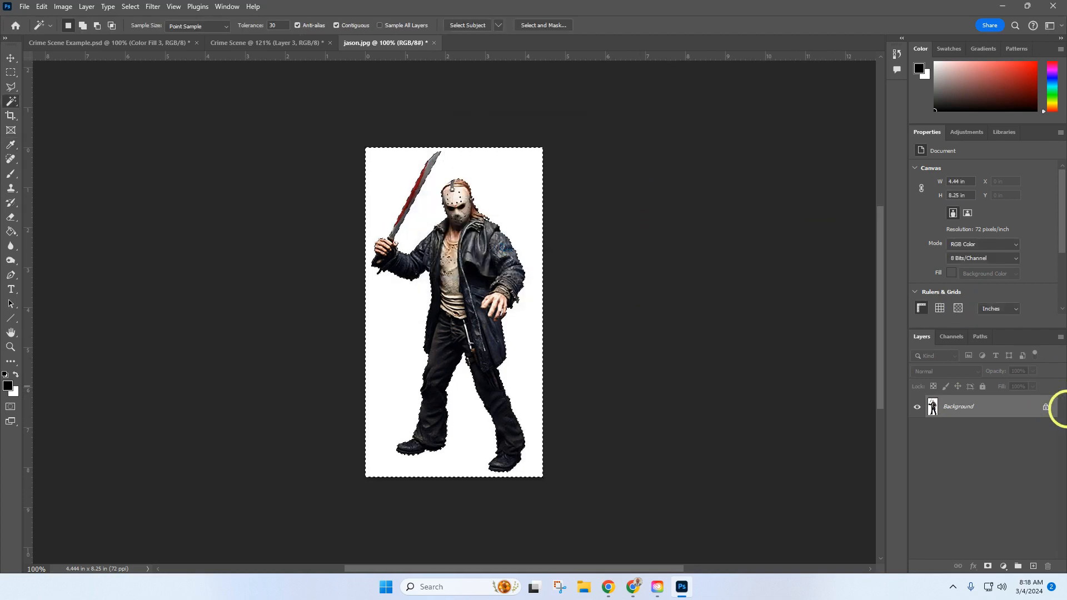
click(1045, 407)
key(Delete)
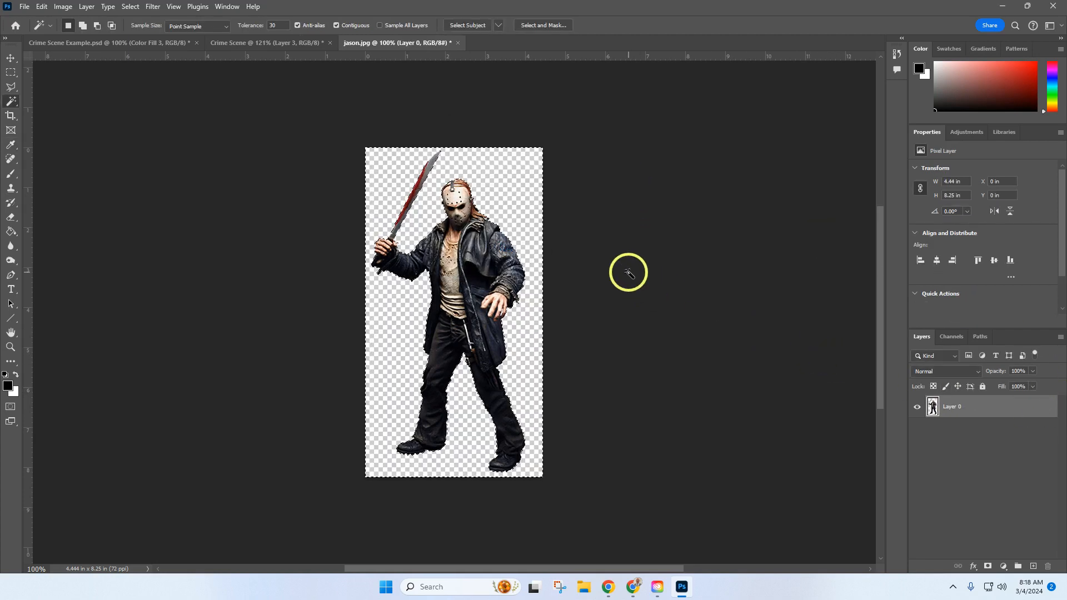
click(132, 7)
click(146, 30)
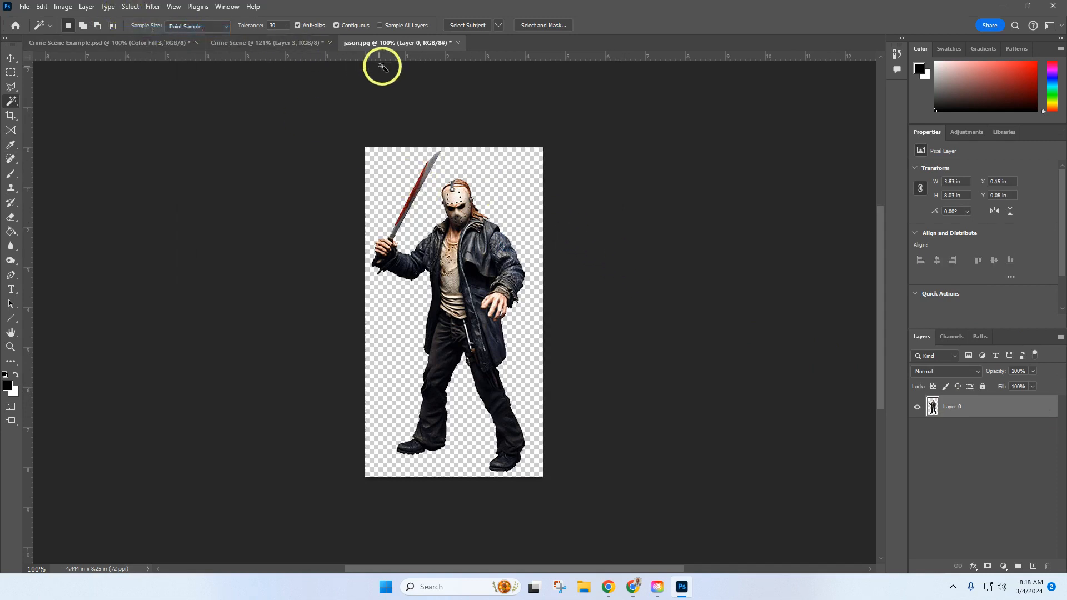
Float jason.jpg, copy the cut-out figure over the window in the Crime Scene document, and close jason.jpg without saving.
drag(391, 46, 433, 96)
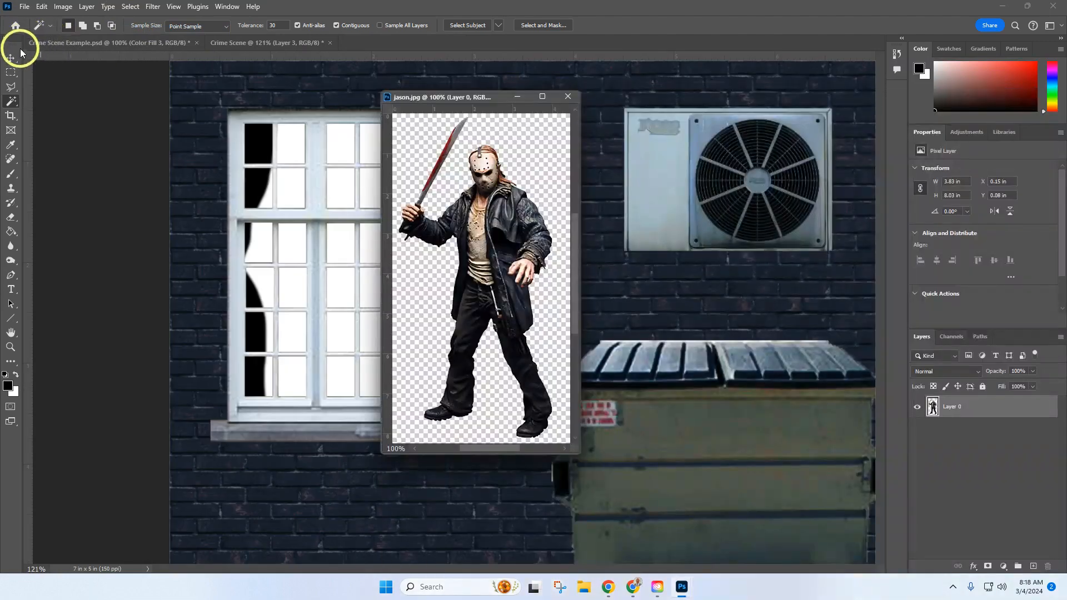
click(11, 59)
drag(476, 238, 318, 257)
click(568, 96)
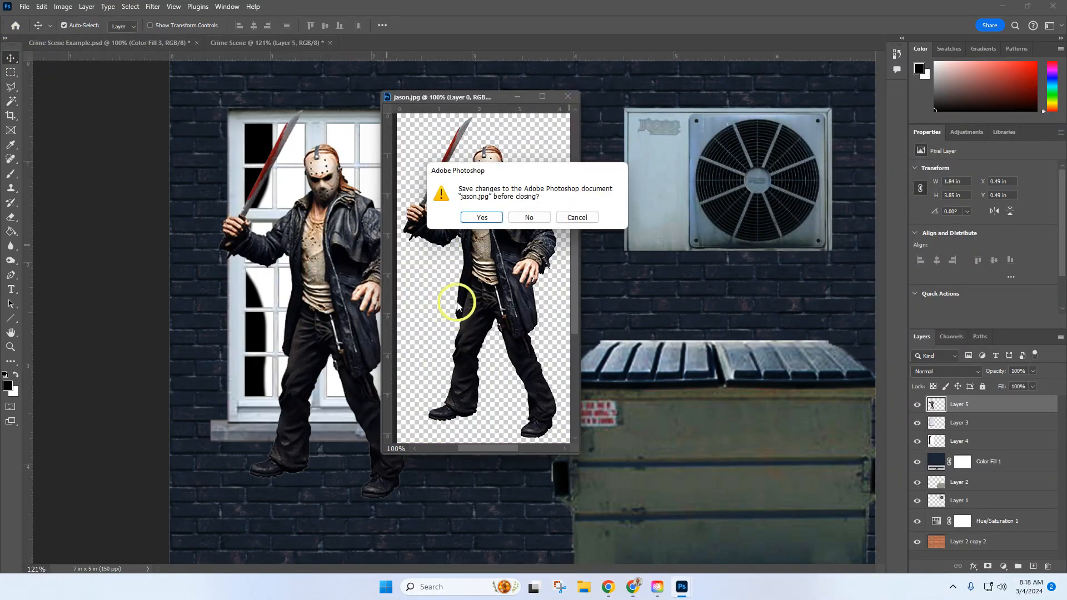
click(529, 218)
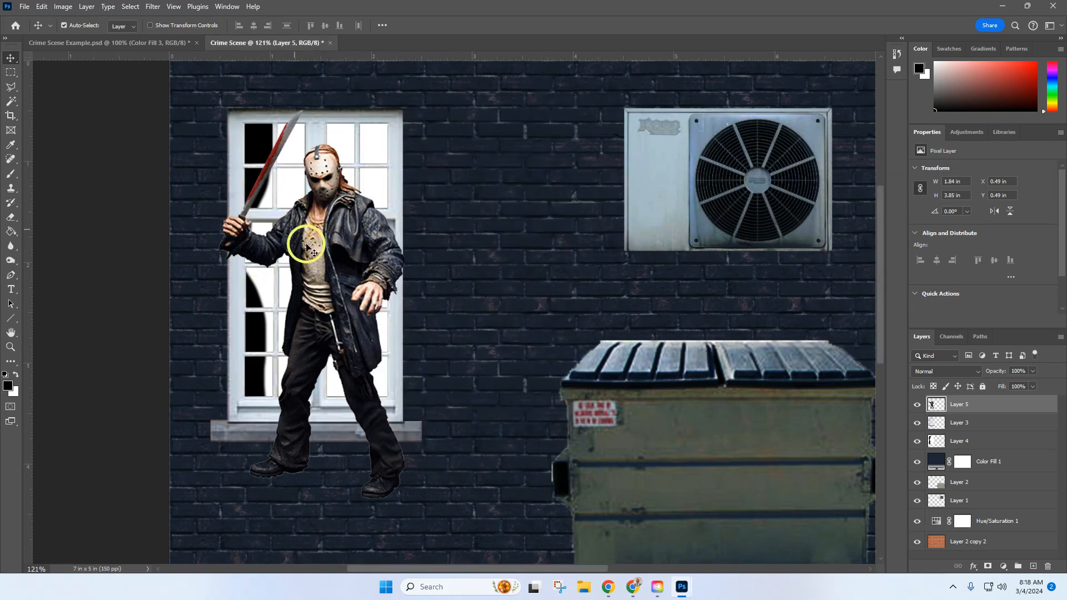
Scale the masked figure to about 88%, and move its layer beneath the window frame in Layer 3, shifting the figure slightly down behind the panes.
click(42, 7)
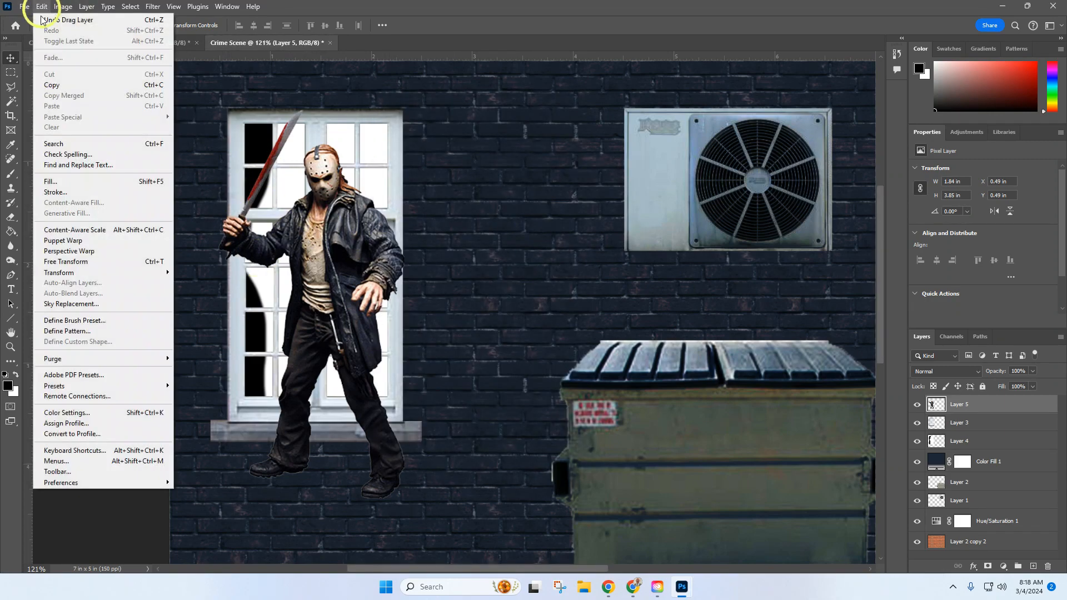
click(107, 265)
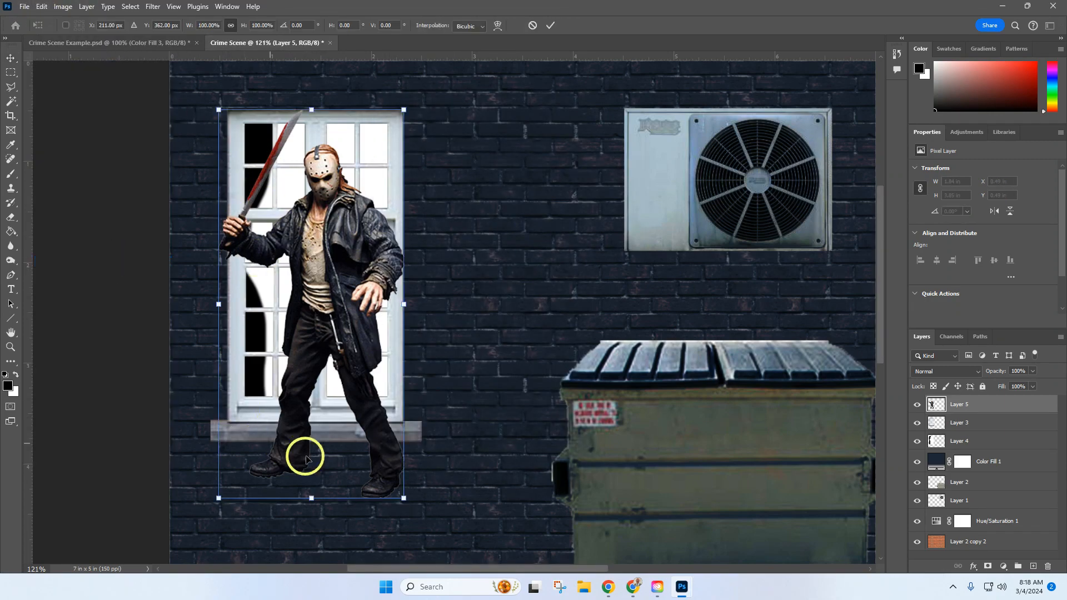
drag(404, 498, 367, 459)
drag(340, 286, 357, 306)
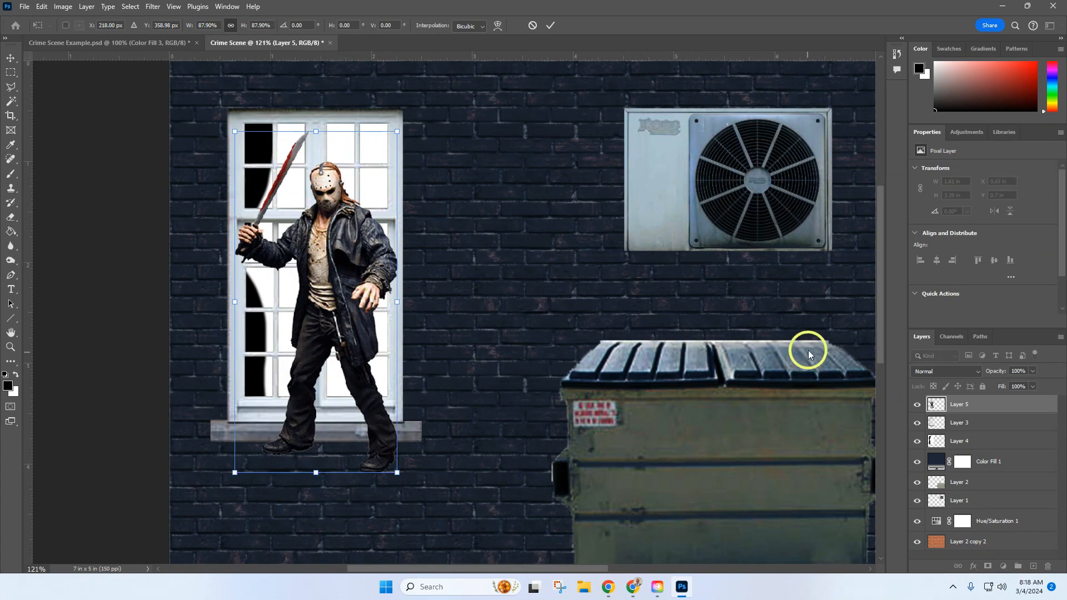
key(Return)
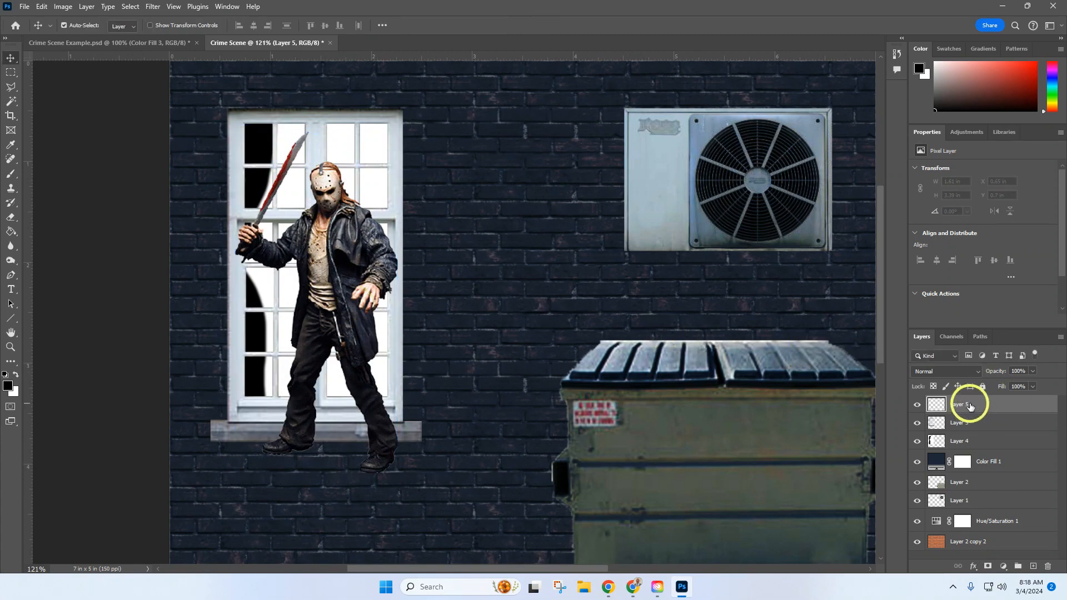
drag(969, 406, 970, 425)
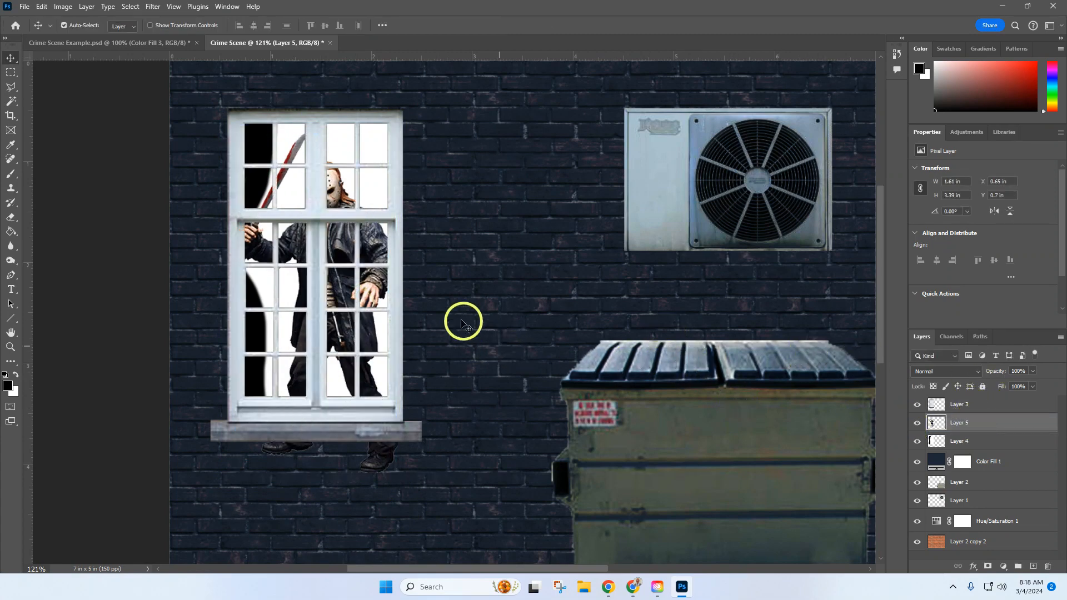
drag(349, 309, 356, 325)
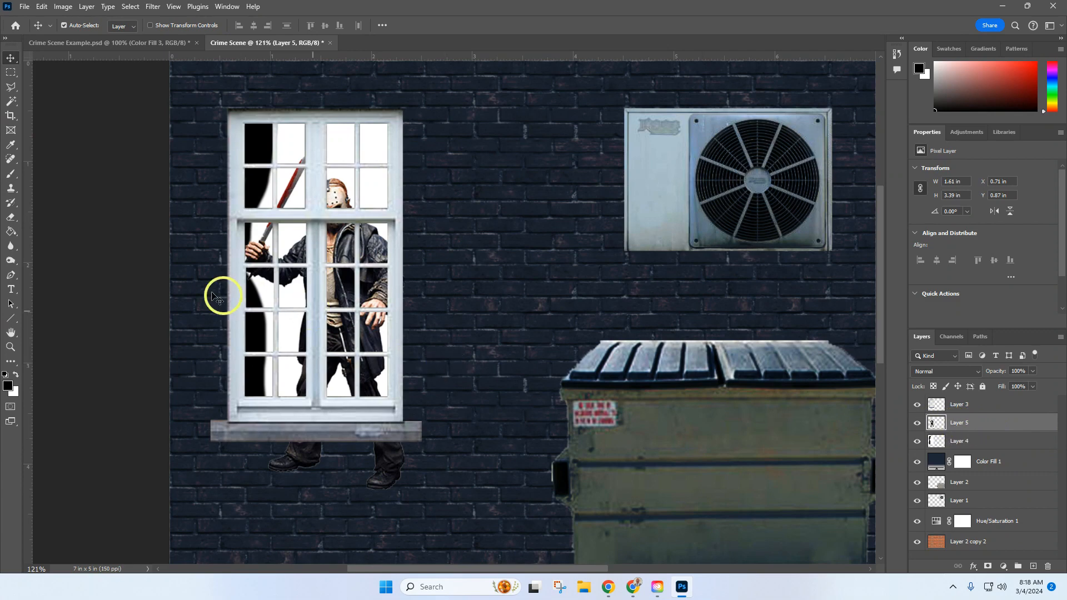
Delete the figure's legs below the window sill using a rectangular selection about 2.36 × 0.72 in, and deselect.
click(8, 75)
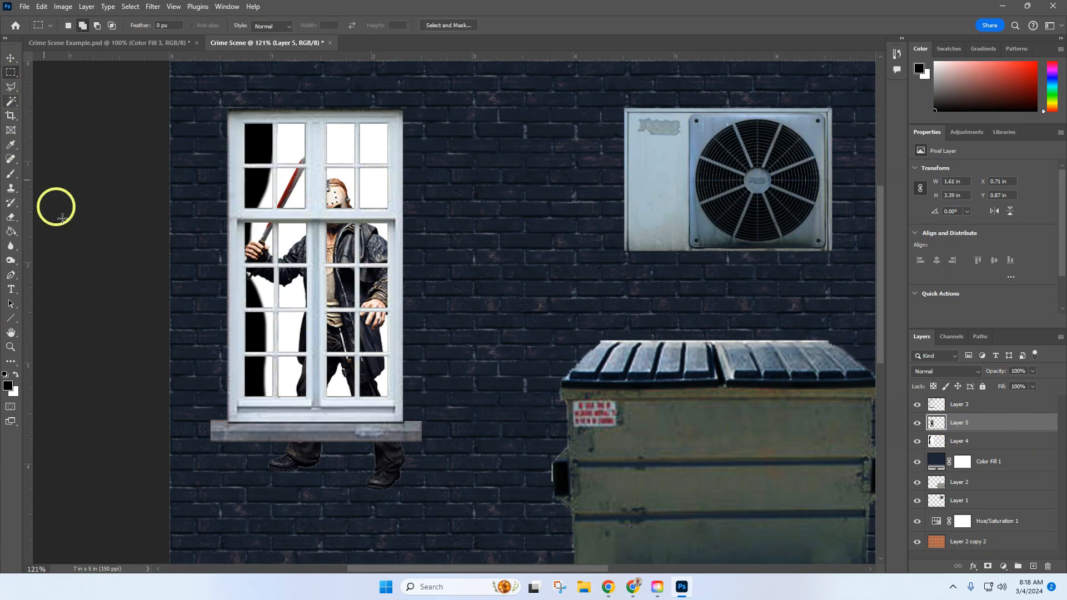
drag(202, 427, 439, 499)
key(BackSpace)
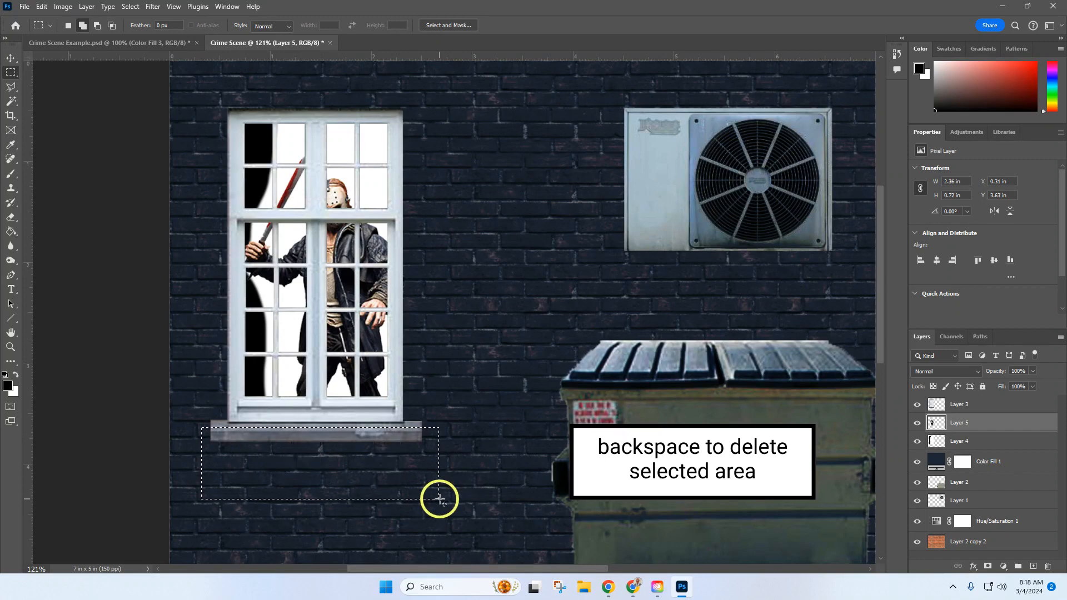
click(136, 7)
click(142, 32)
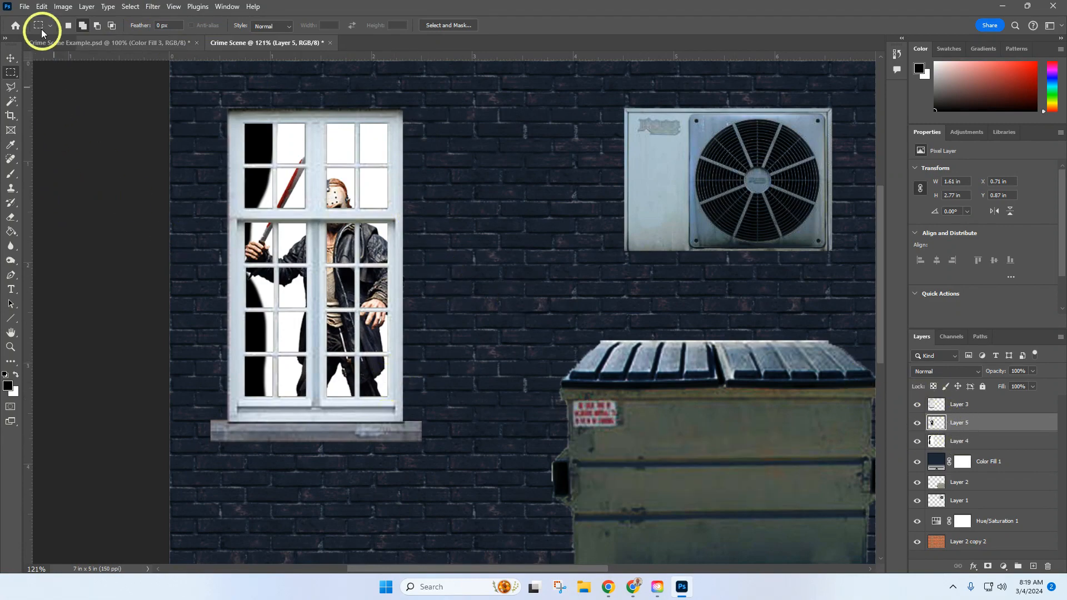
Open SplatterLong.jpg from the Downloads folder.
click(21, 6)
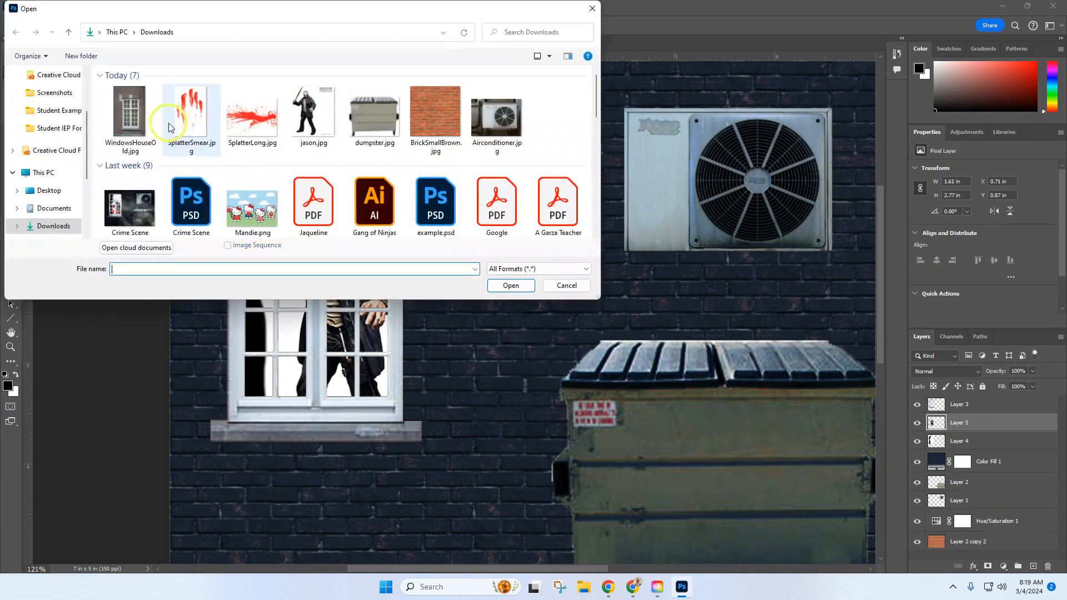
click(256, 127)
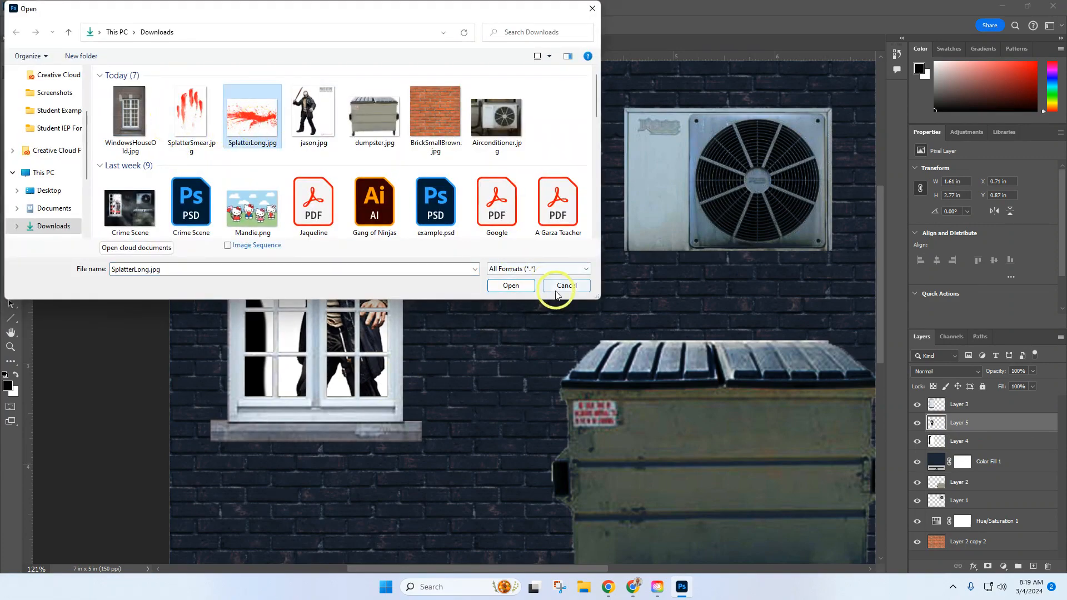
click(519, 286)
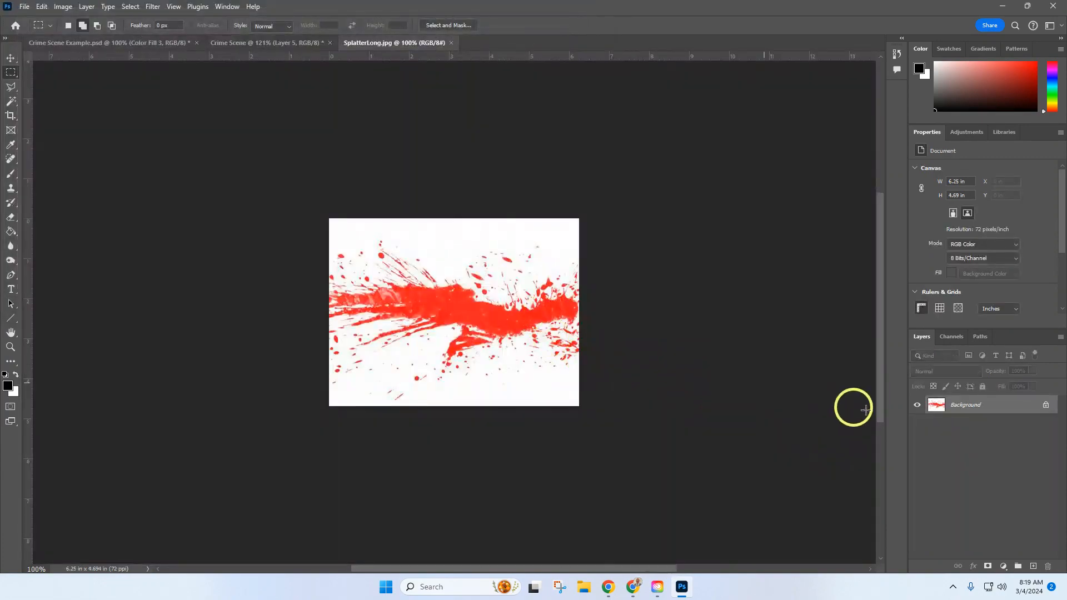
Unlock the splatter's Background layer, select all the white with a non-contiguous Magic Wand at tolerance 30, delete it and deselect.
click(1046, 406)
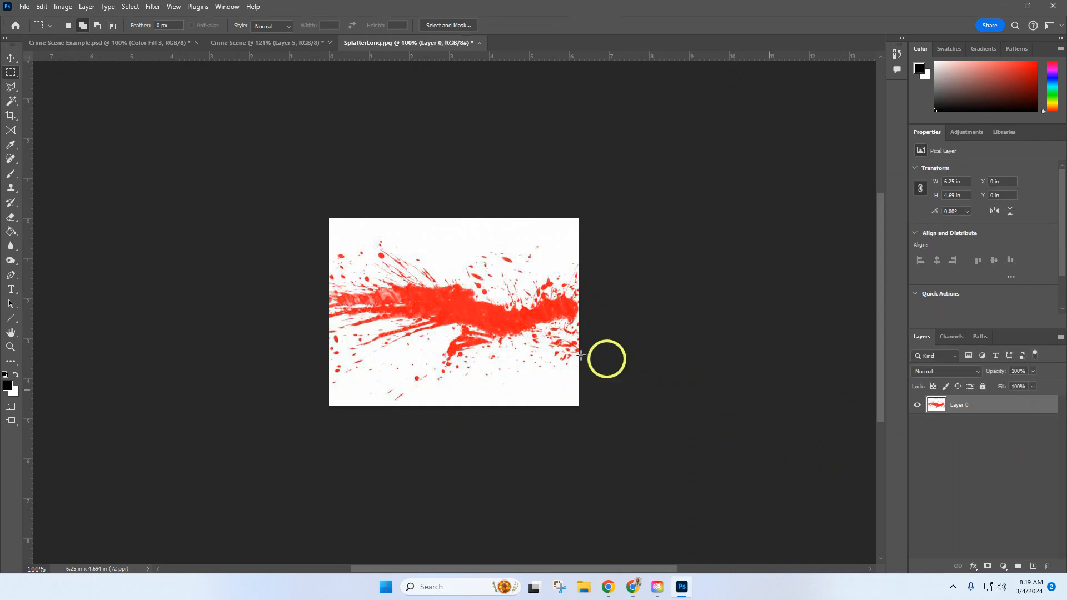
click(12, 103)
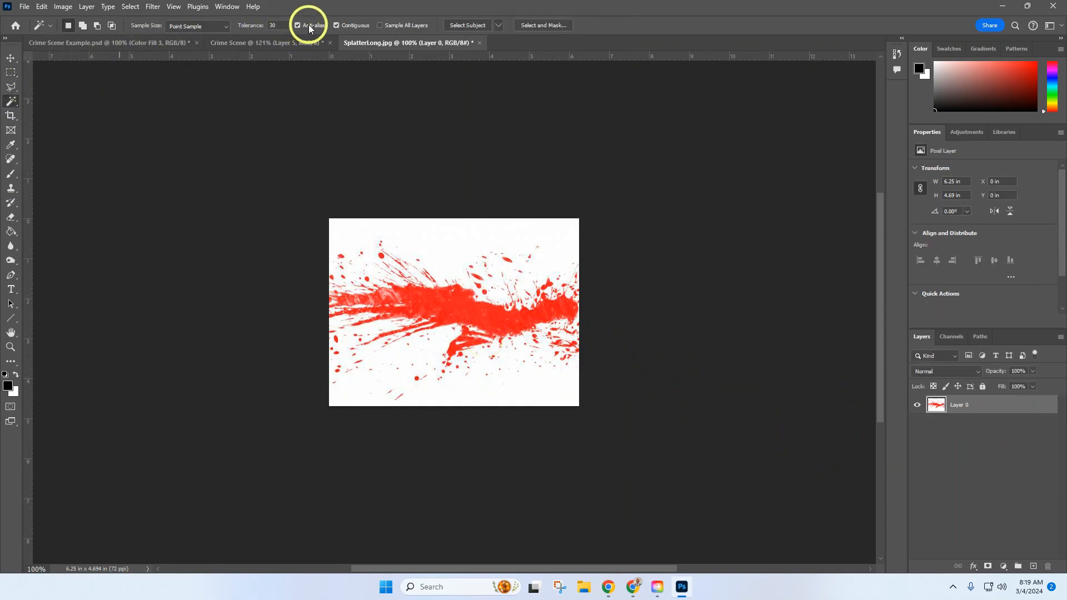
click(338, 25)
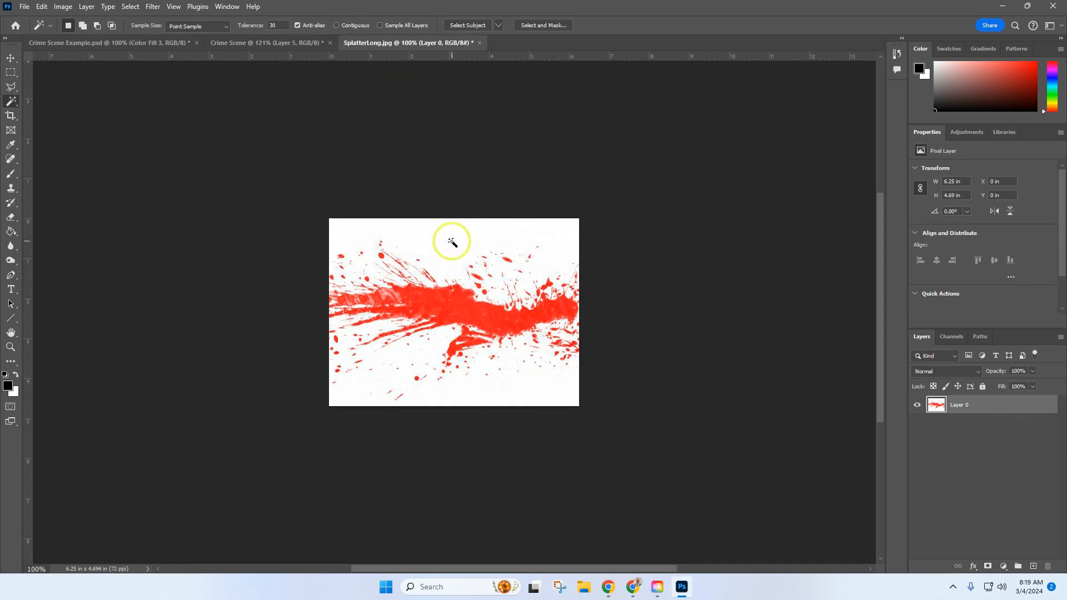
click(452, 241)
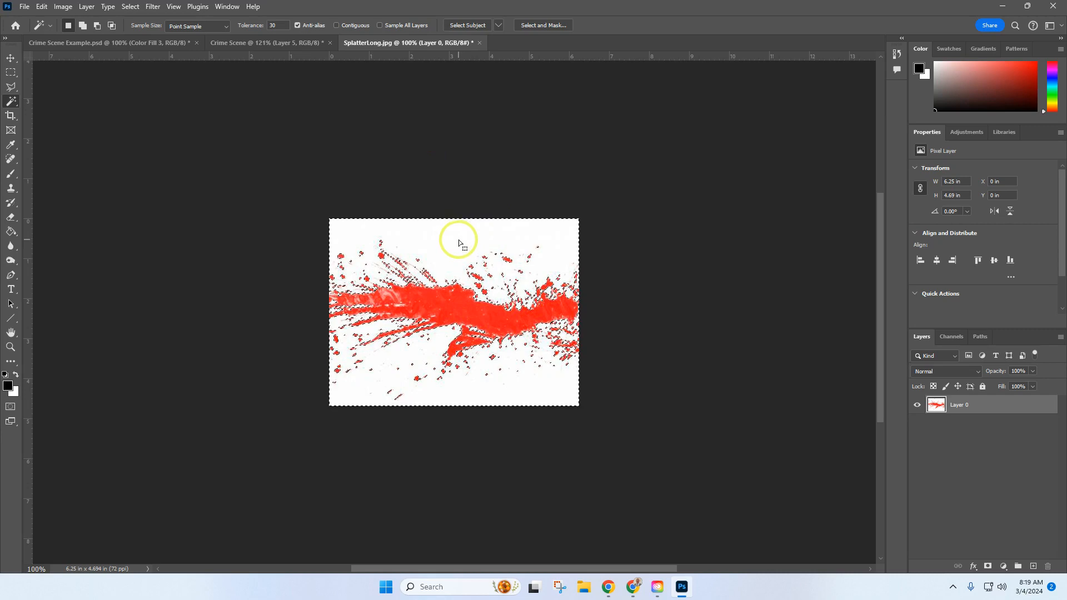
key(Delete)
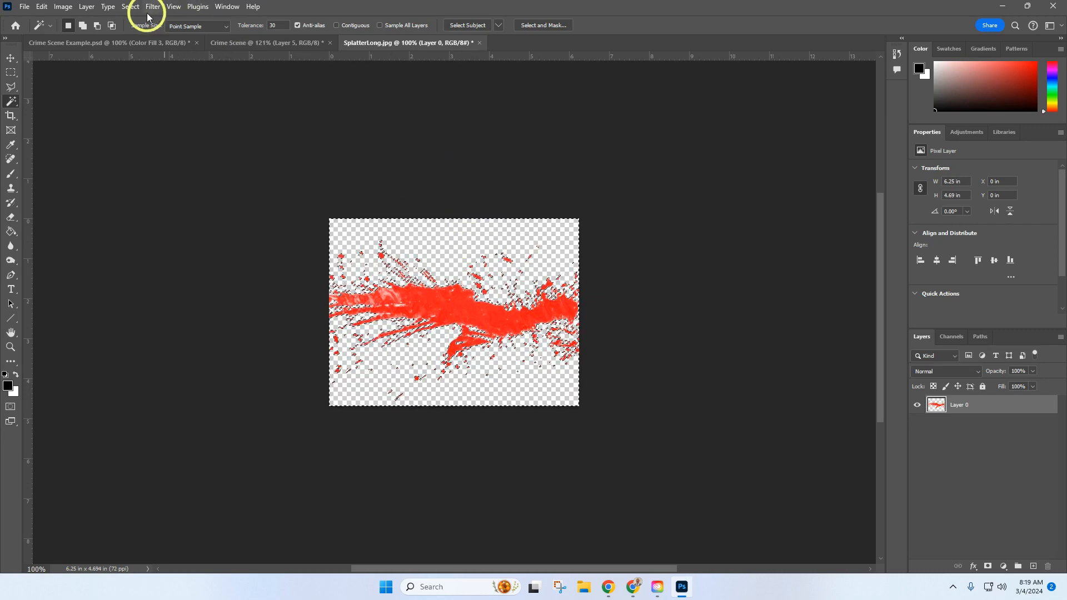
click(131, 7)
click(132, 29)
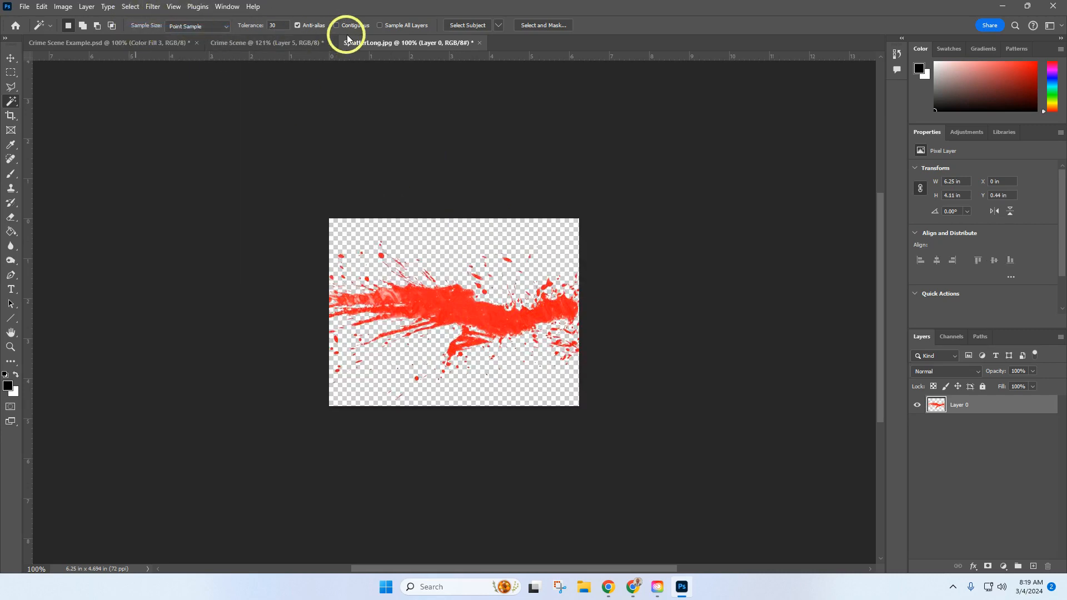
Float SplatterLong.jpg, copy the cut-out splatter over the window in the Crime Scene document, and close SplatterLong.jpg without saving.
drag(369, 43, 388, 71)
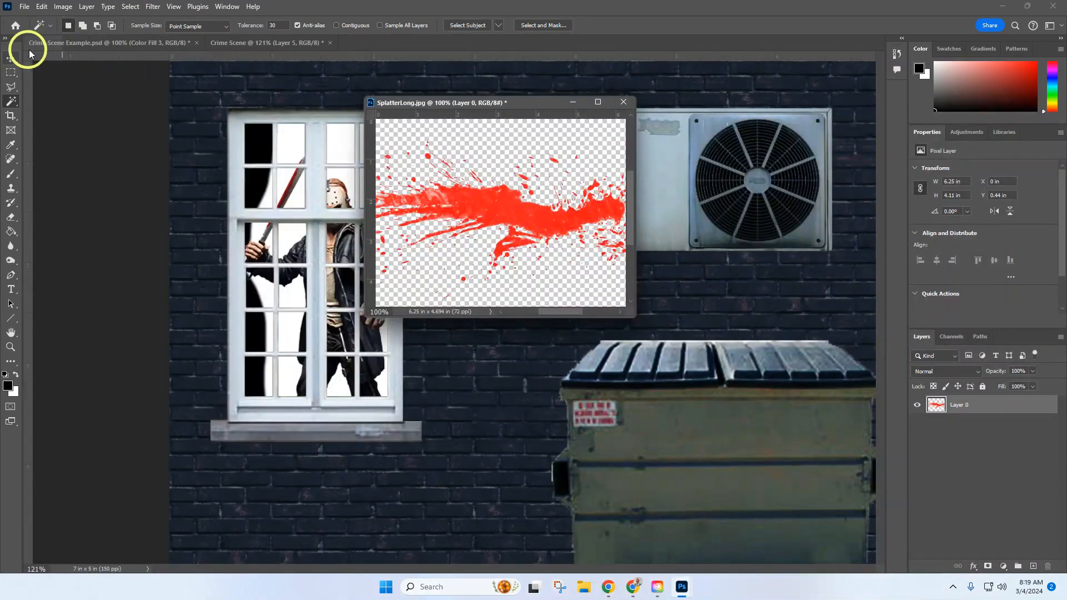
click(17, 59)
drag(446, 206, 311, 248)
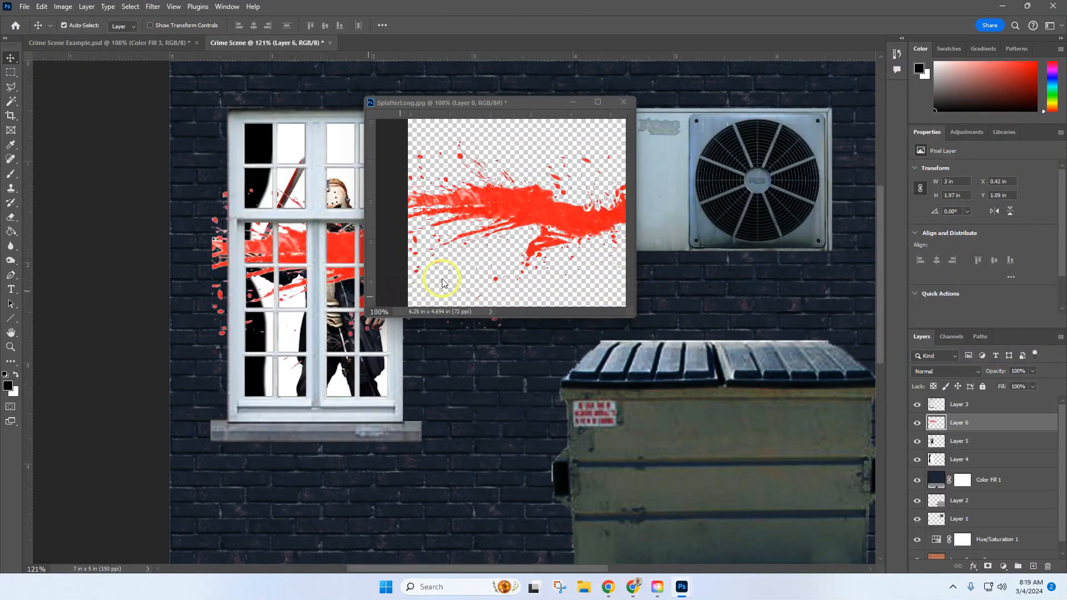
click(625, 104)
click(527, 218)
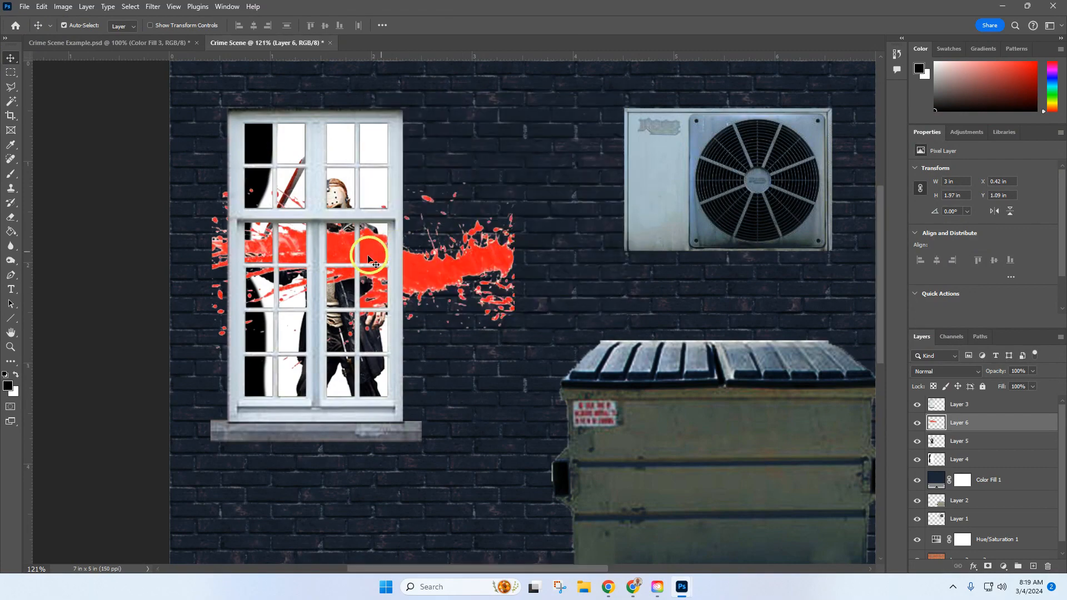
Scale the long splatter to about 55% so it fits the window's width, and place it across the lower panes.
click(41, 7)
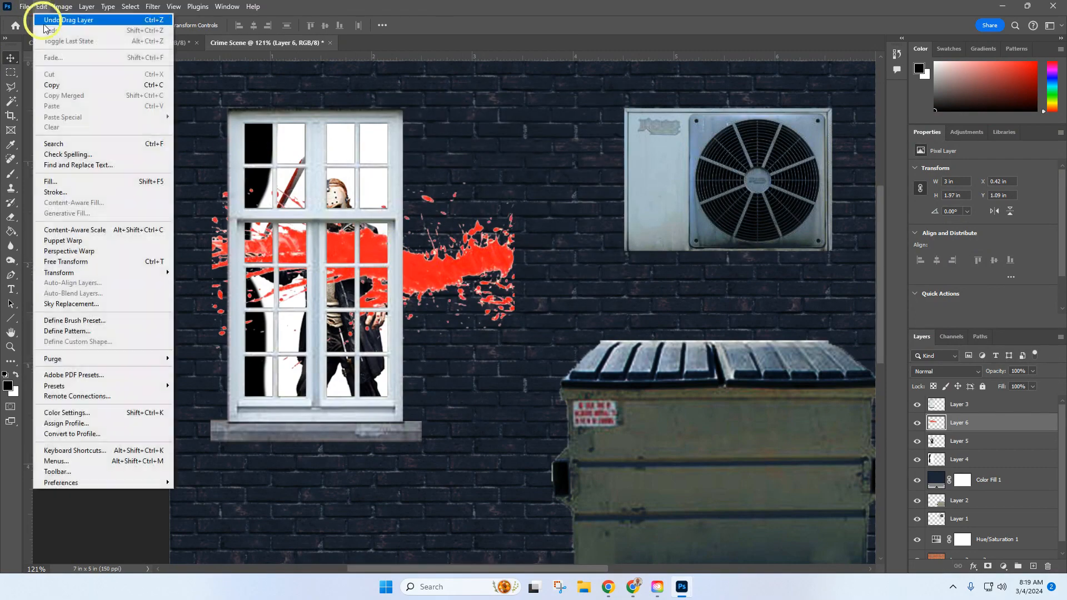
click(105, 261)
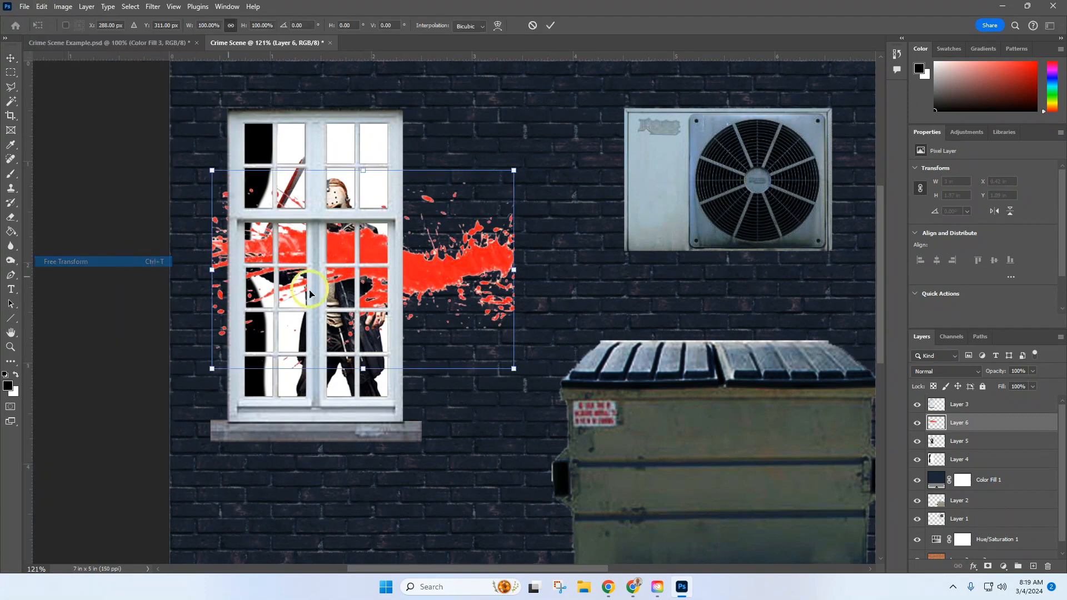
drag(513, 270, 398, 279)
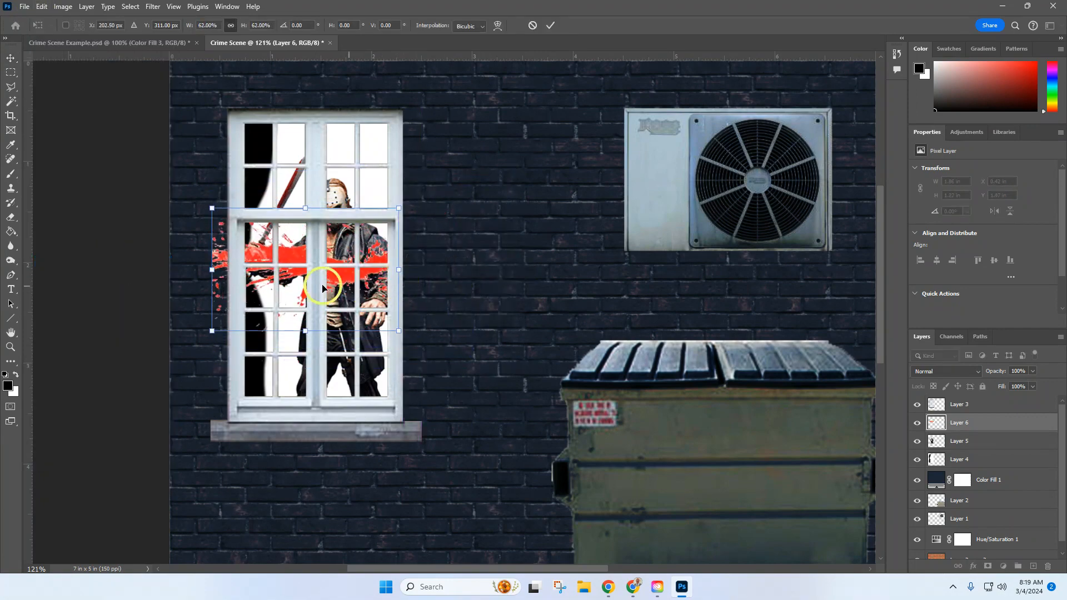
drag(212, 269, 232, 270)
drag(355, 276, 346, 359)
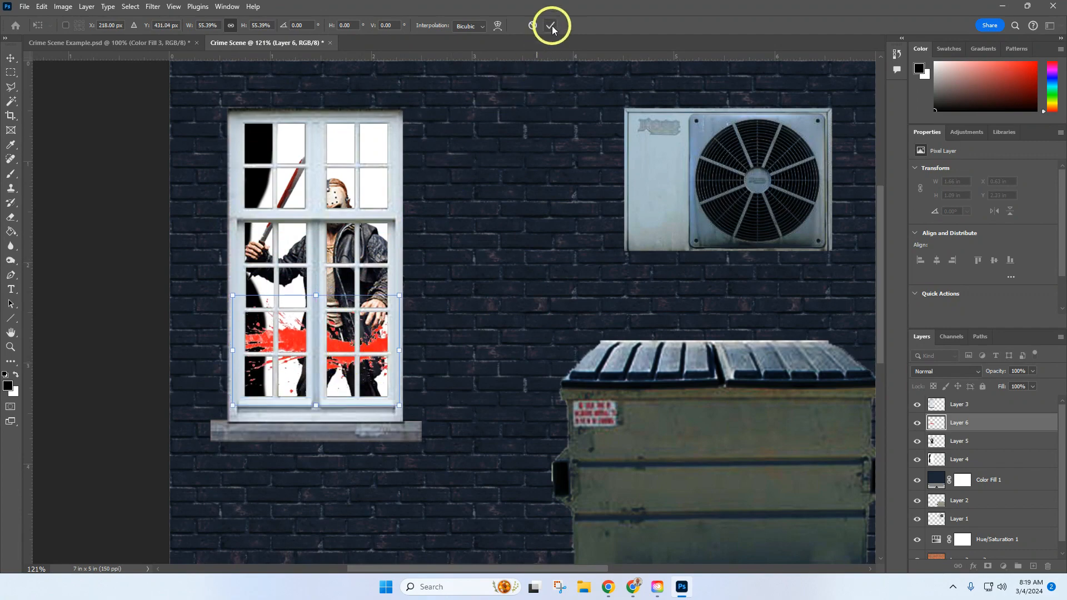
click(551, 26)
Open SplatterSmear.jpg from the Downloads folder.
click(25, 7)
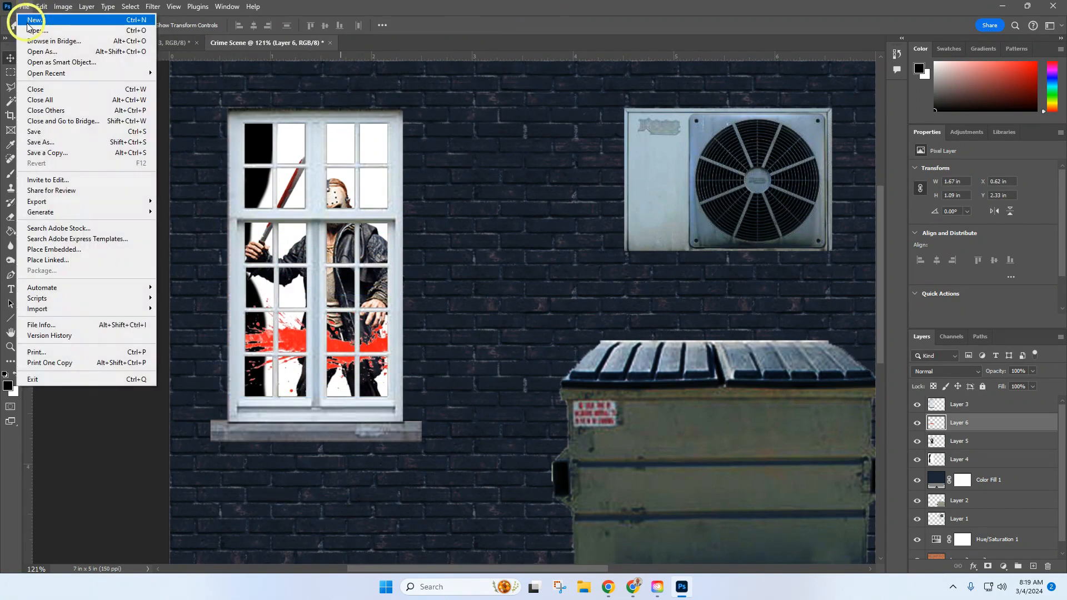
click(35, 31)
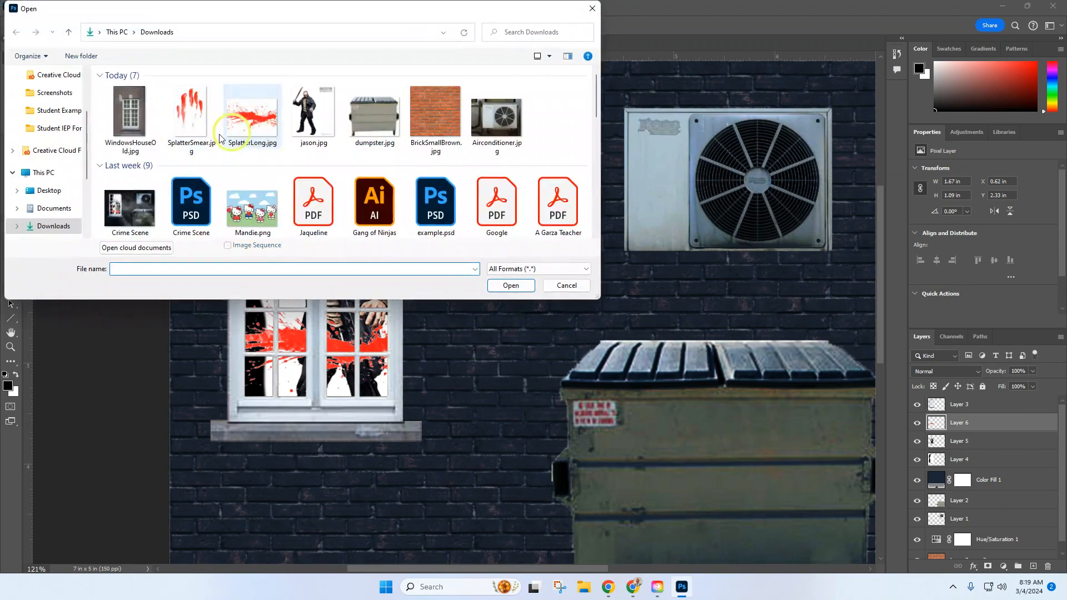
click(191, 117)
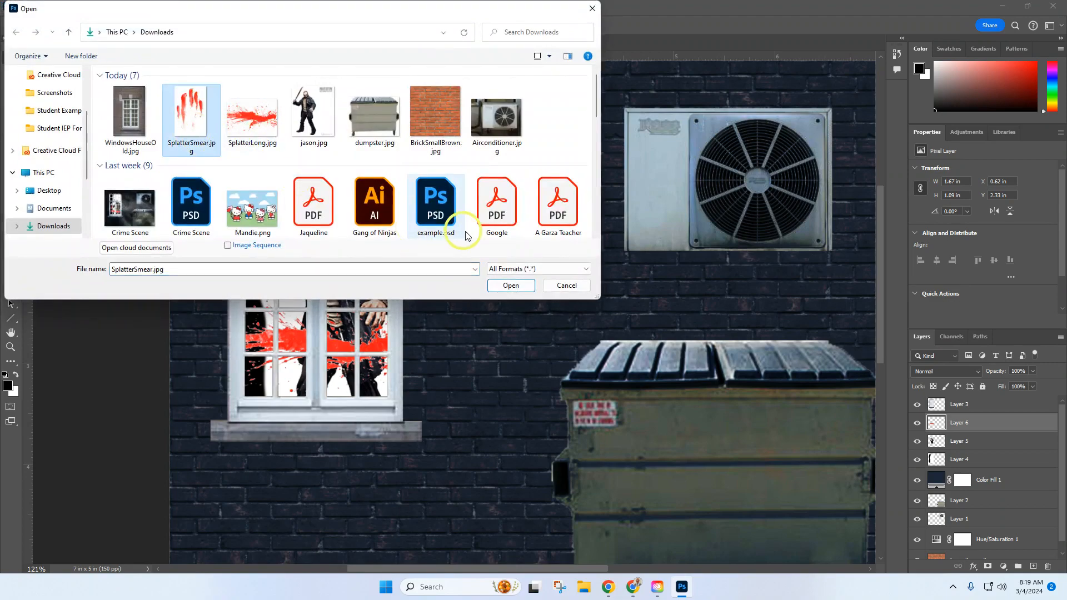
click(510, 286)
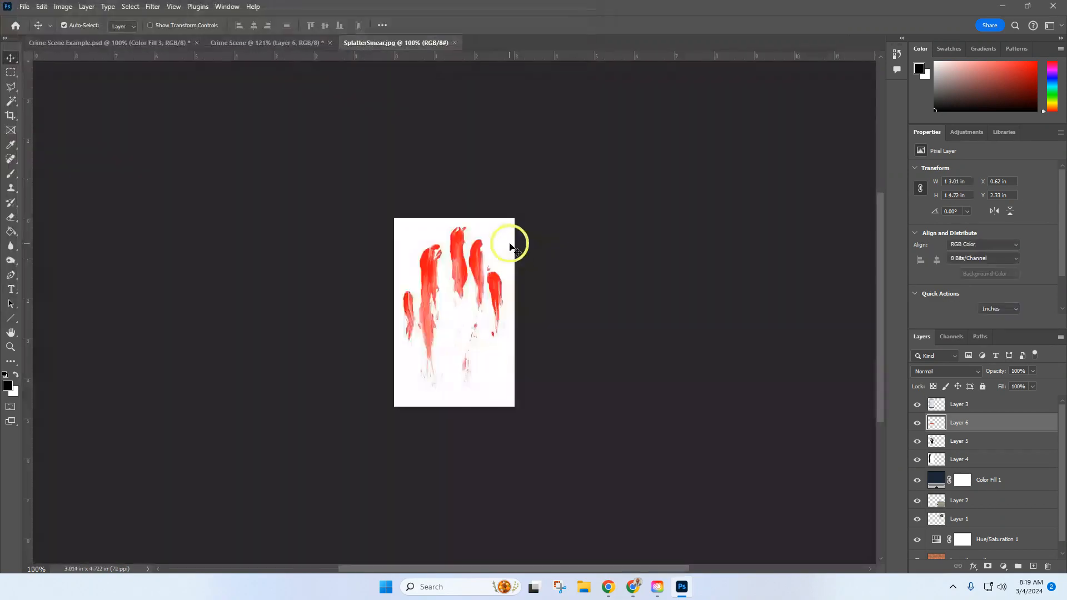
Select all the white around the finger smears with the non-contiguous Magic Wand at tolerance 30, unlock the Background layer, delete the white and deselect.
click(12, 101)
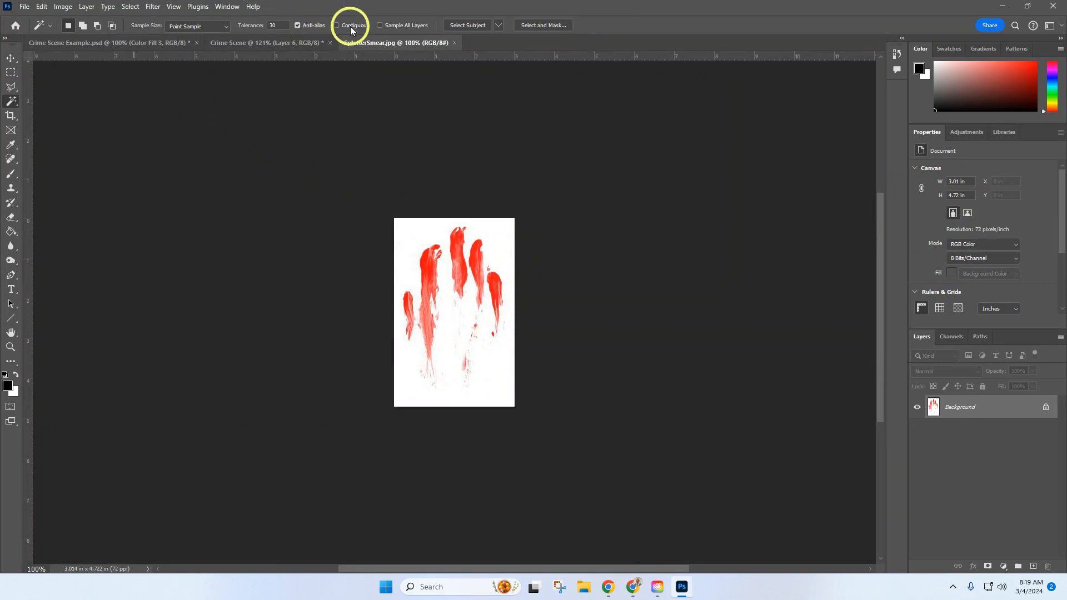
click(443, 287)
click(496, 394)
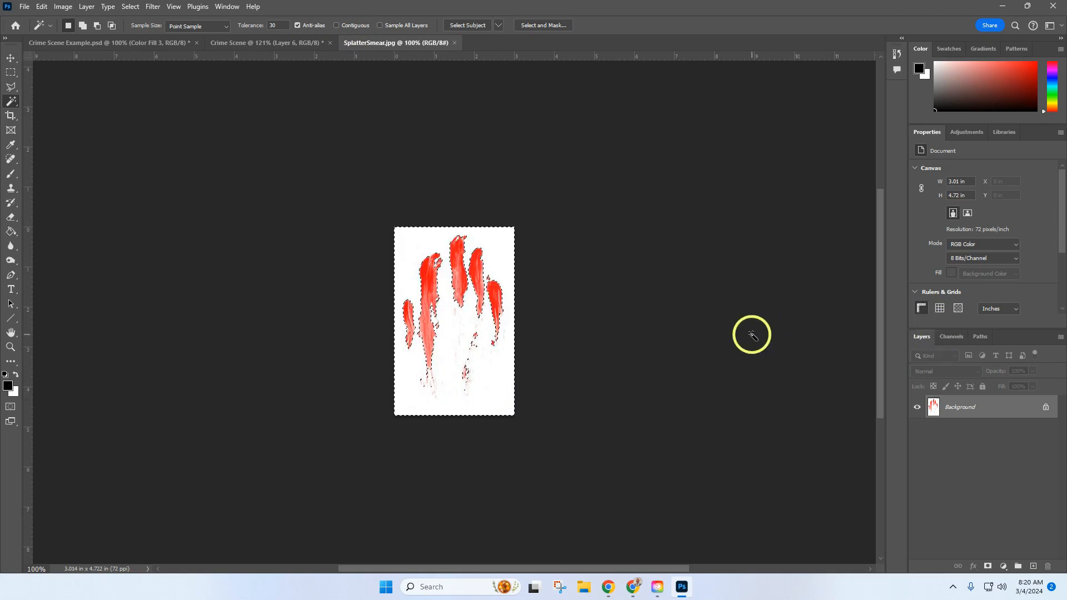
key(Delete)
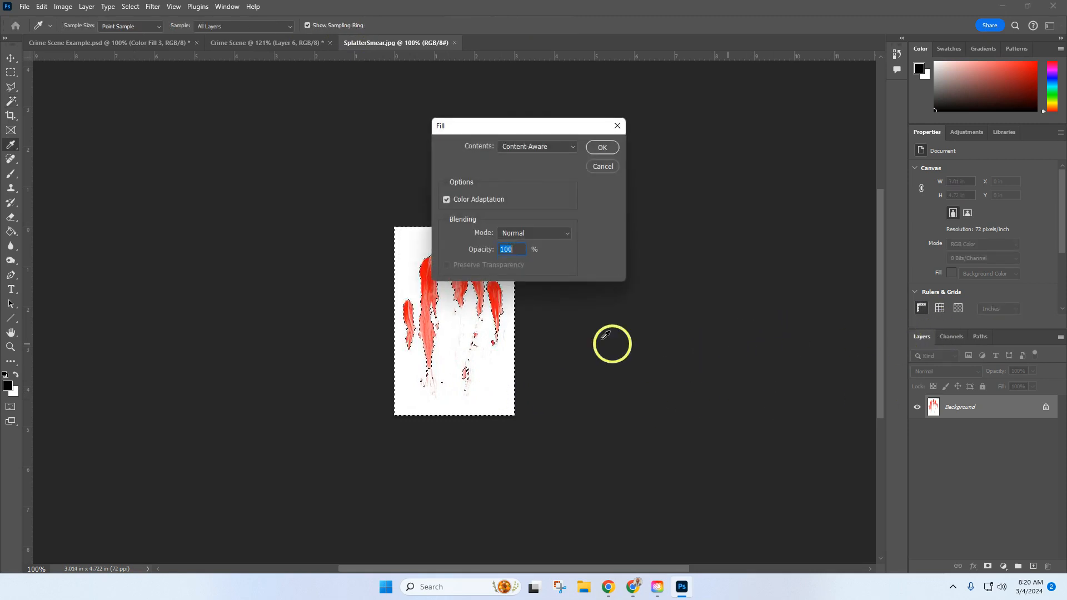
click(599, 167)
click(1046, 407)
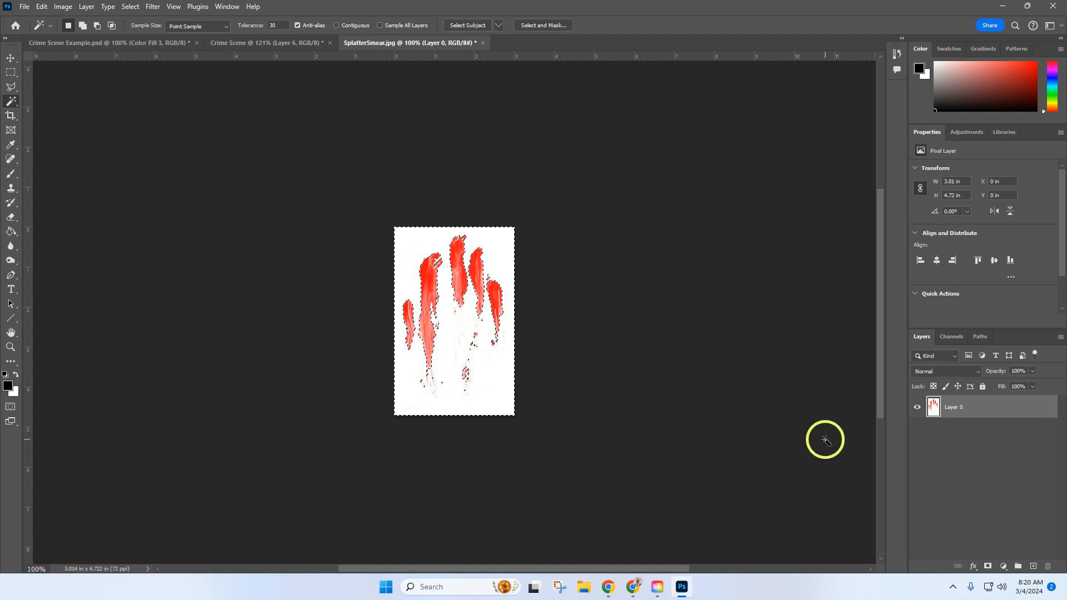
key(Delete)
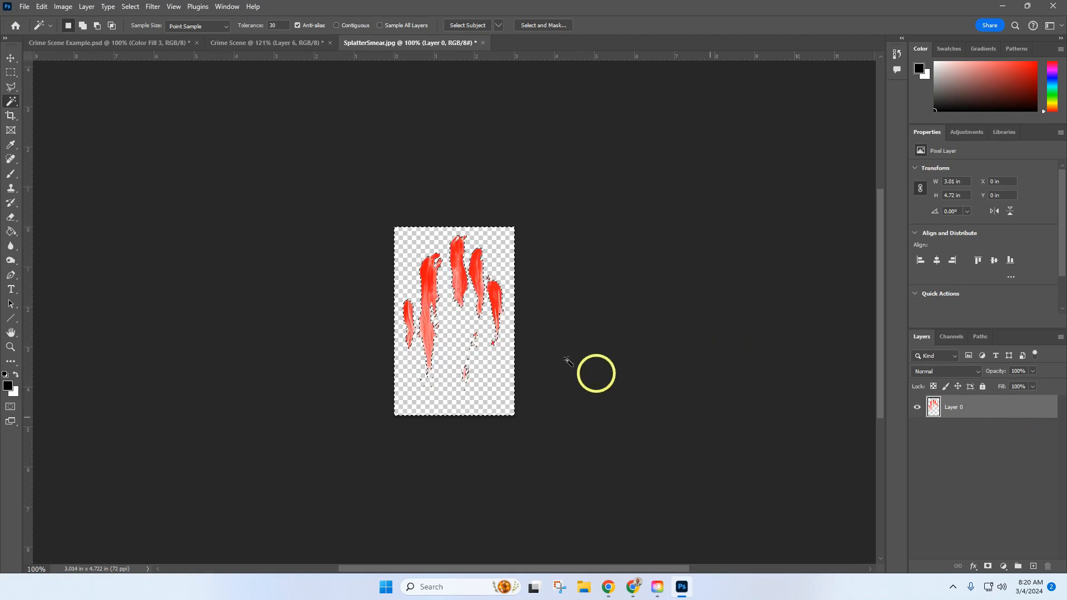
click(130, 6)
click(139, 31)
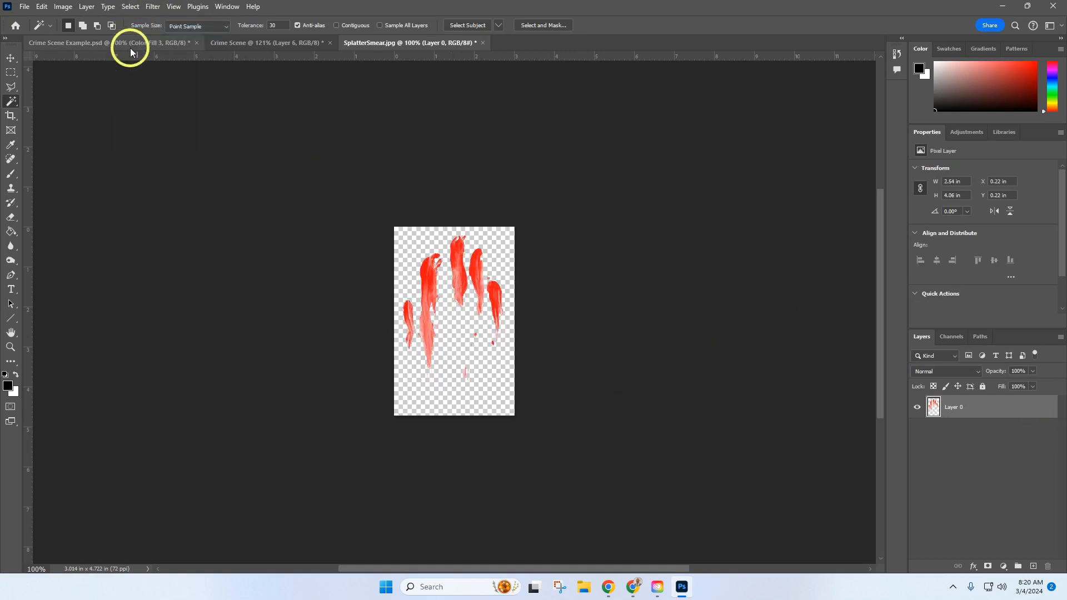
Float SplatterSmear.jpg, copy the cut-out finger smears over the window in the Crime Scene document, and close SplatterSmear.jpg without saving.
drag(381, 50, 401, 95)
click(11, 58)
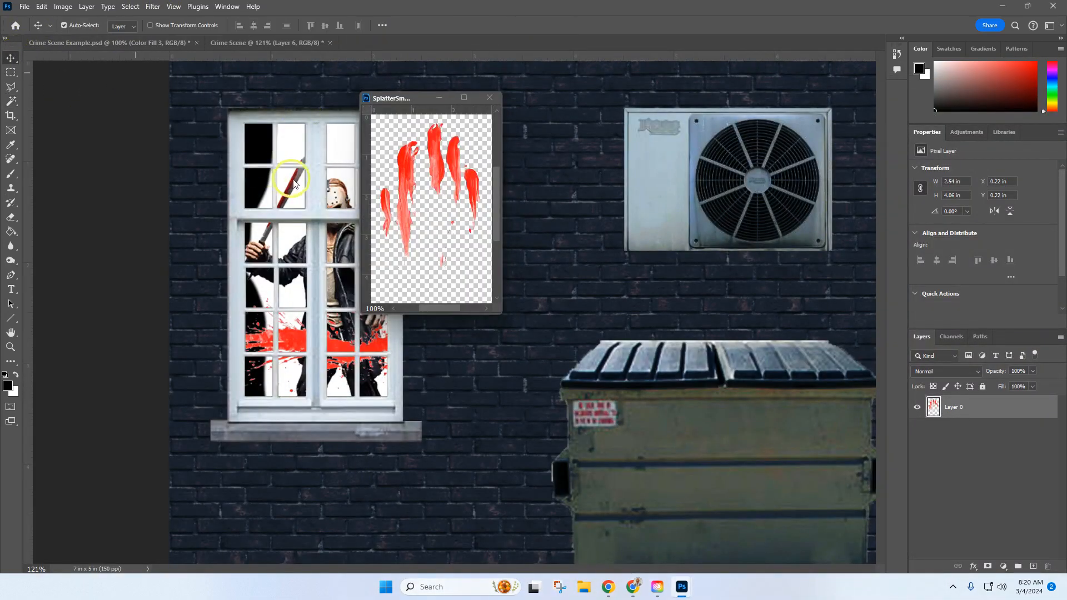
drag(409, 203, 324, 230)
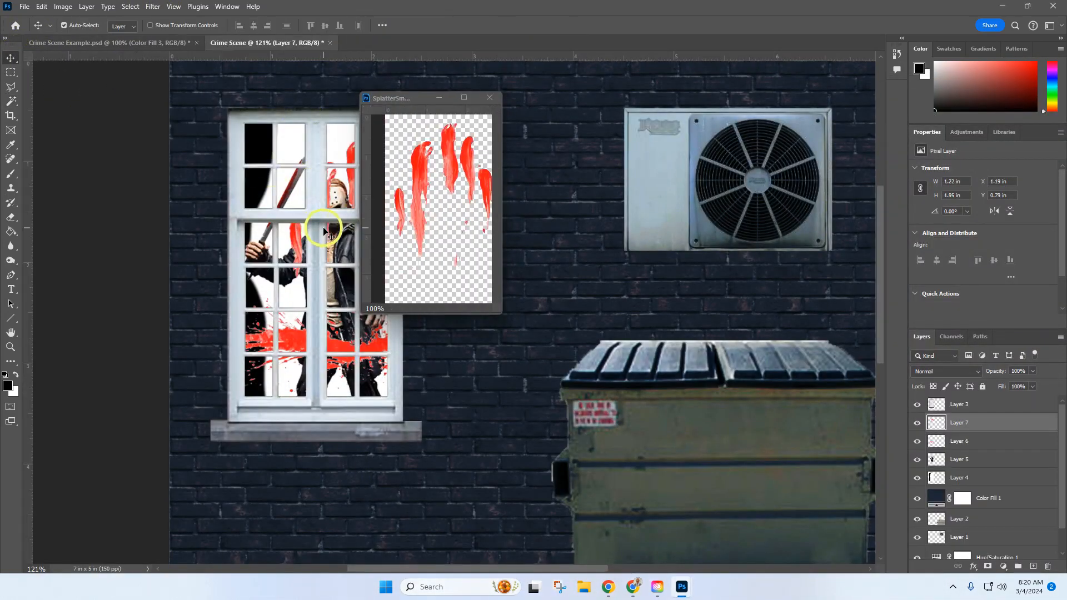
click(488, 99)
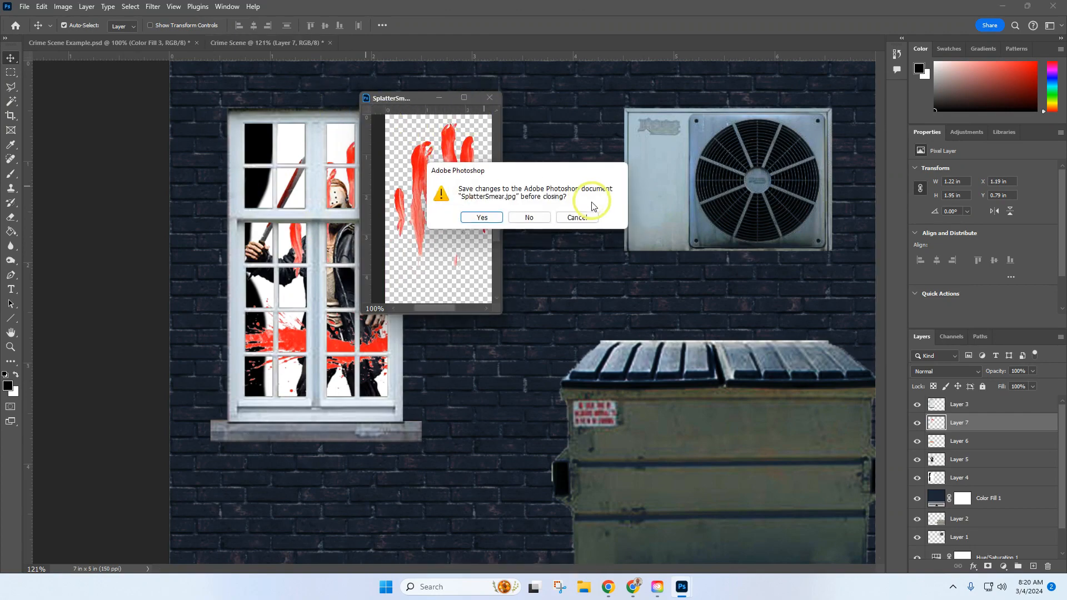
click(529, 218)
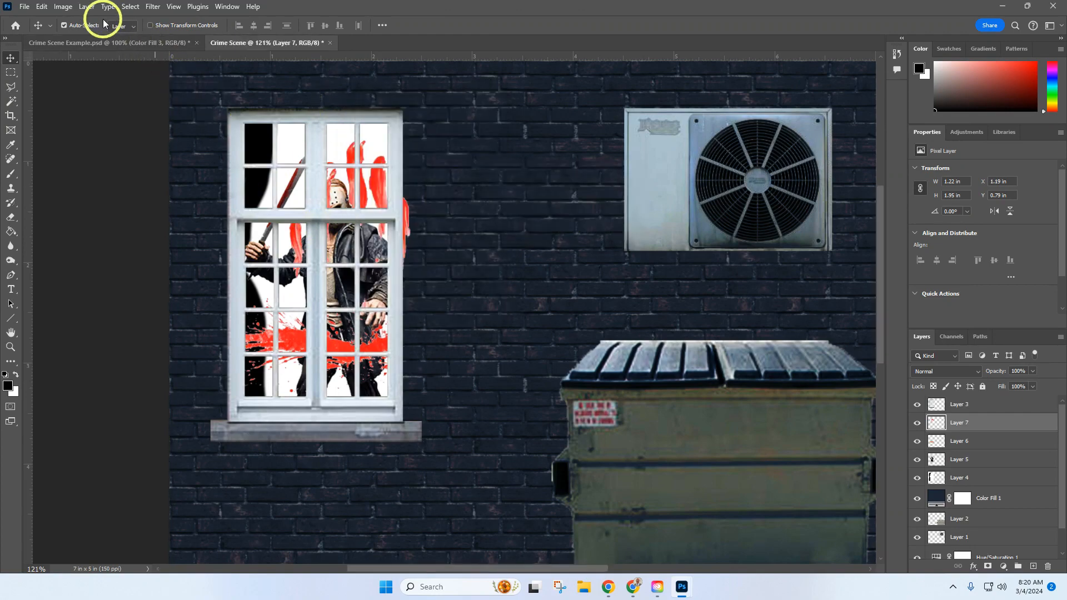
Scale the finger smears to about 36% and place them over the window's lower-left panes, just above the long splatter.
click(41, 7)
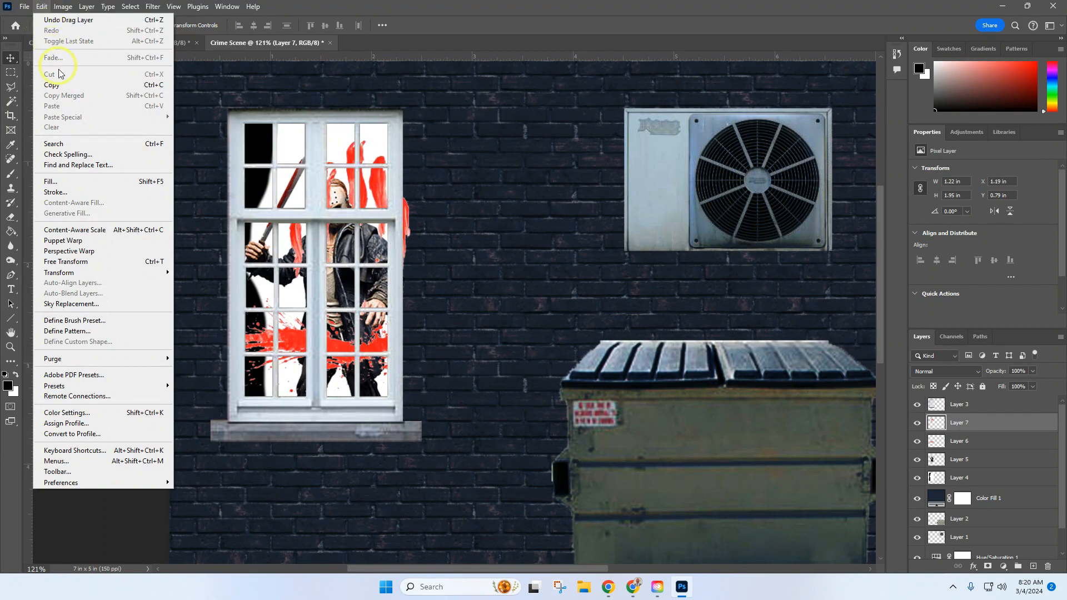
click(106, 261)
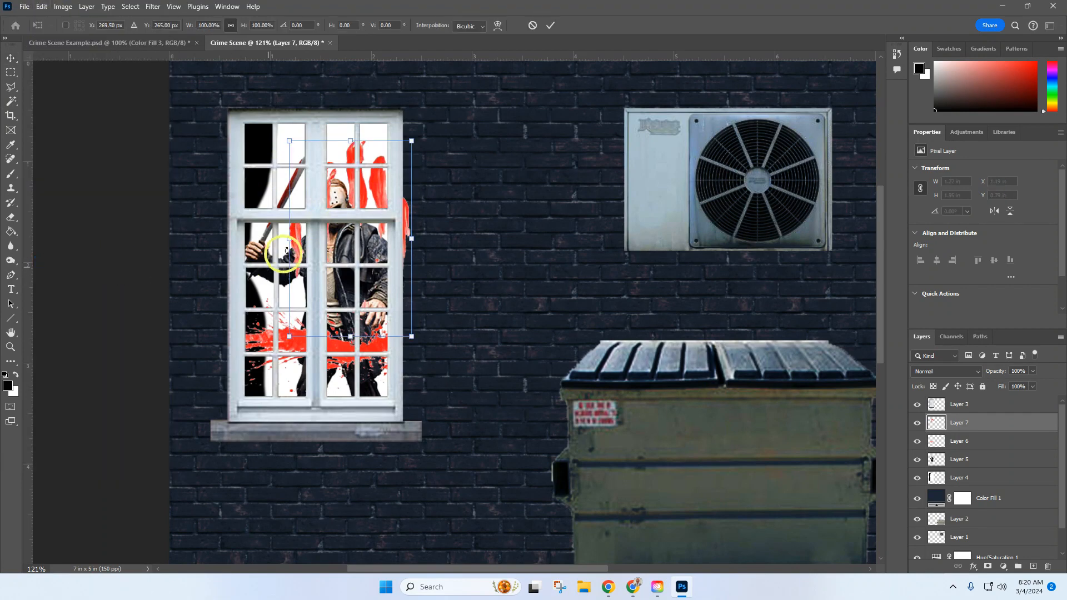
drag(332, 234, 298, 263)
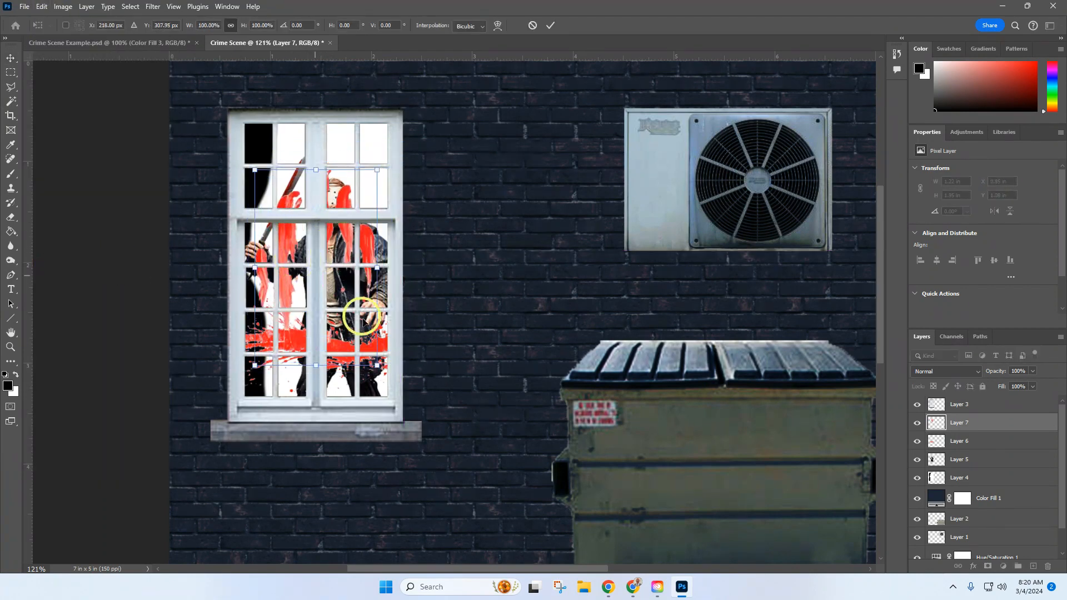
drag(377, 365, 288, 245)
drag(289, 200, 289, 281)
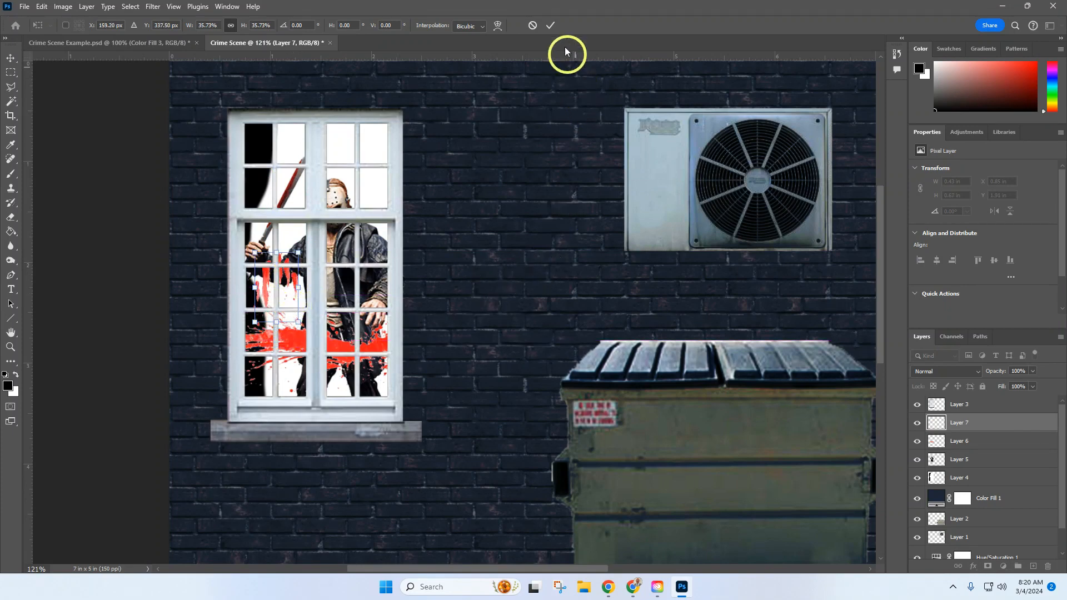
click(551, 25)
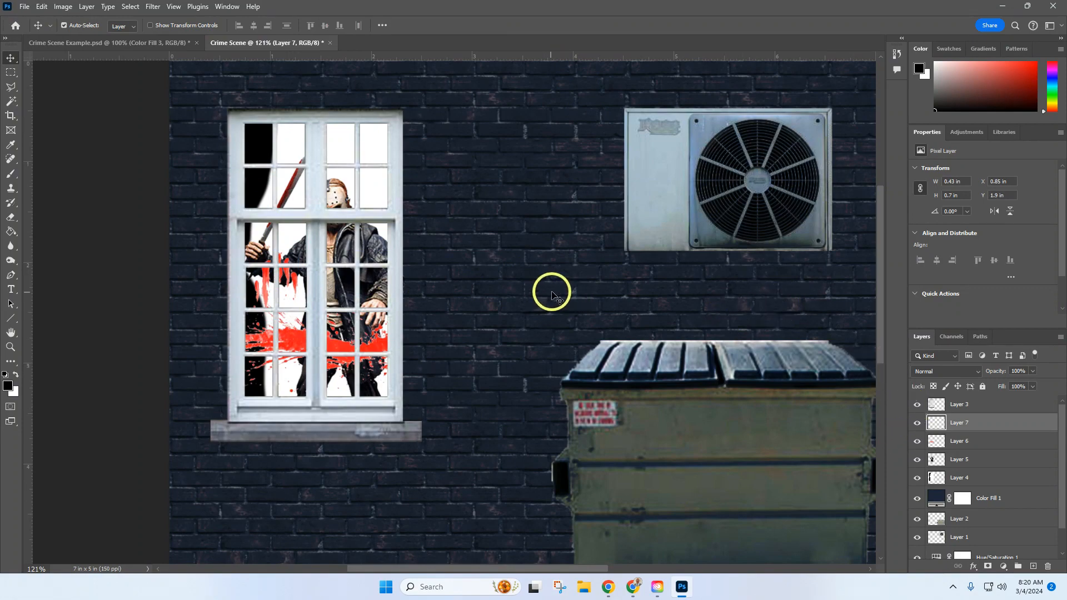
Check the light layer in Crime Scene Example.psd by toggling Layer 7's visibility, and return to the Crime Scene document.
scroll(543, 288, down, 3)
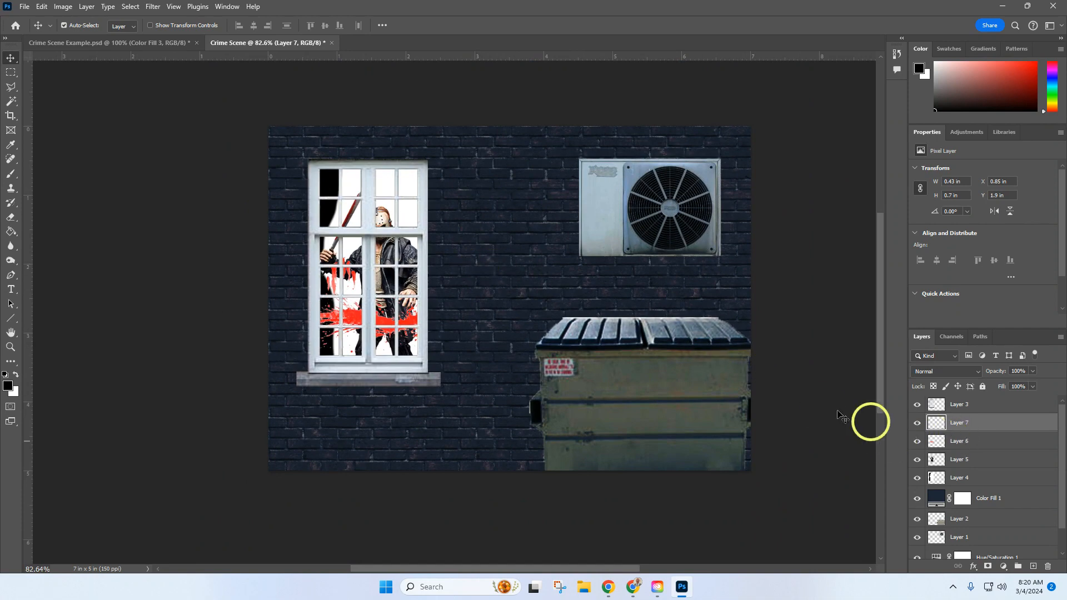
click(103, 43)
scroll(934, 450, up, 2)
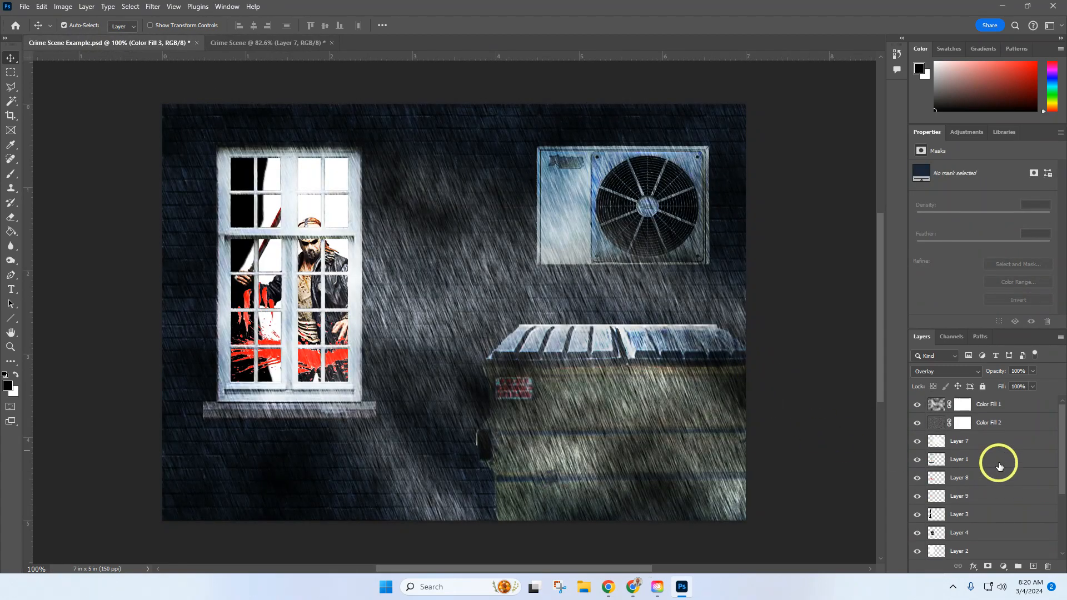
click(918, 442)
click(918, 441)
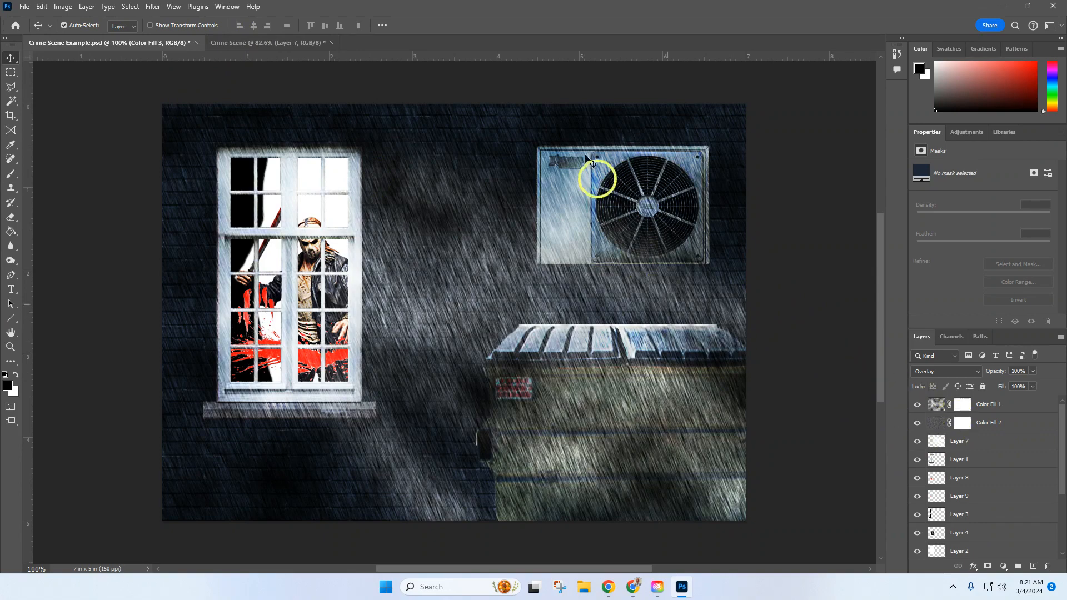
click(250, 43)
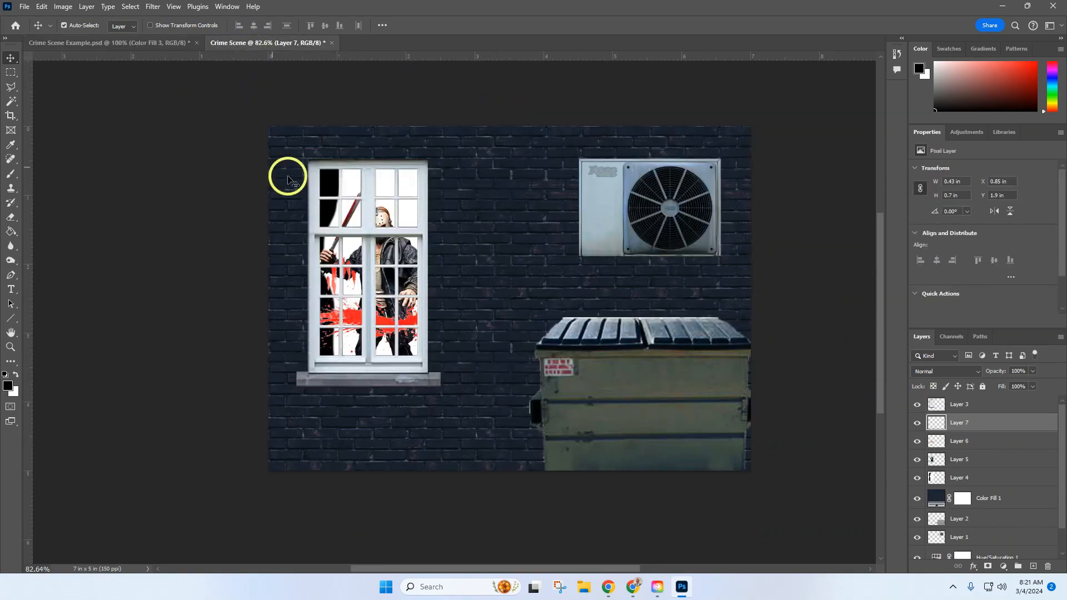
Set the foreground color to white (ffffff) and add a new empty layer at the top of the layer stack.
click(8, 391)
drag(489, 208, 423, 118)
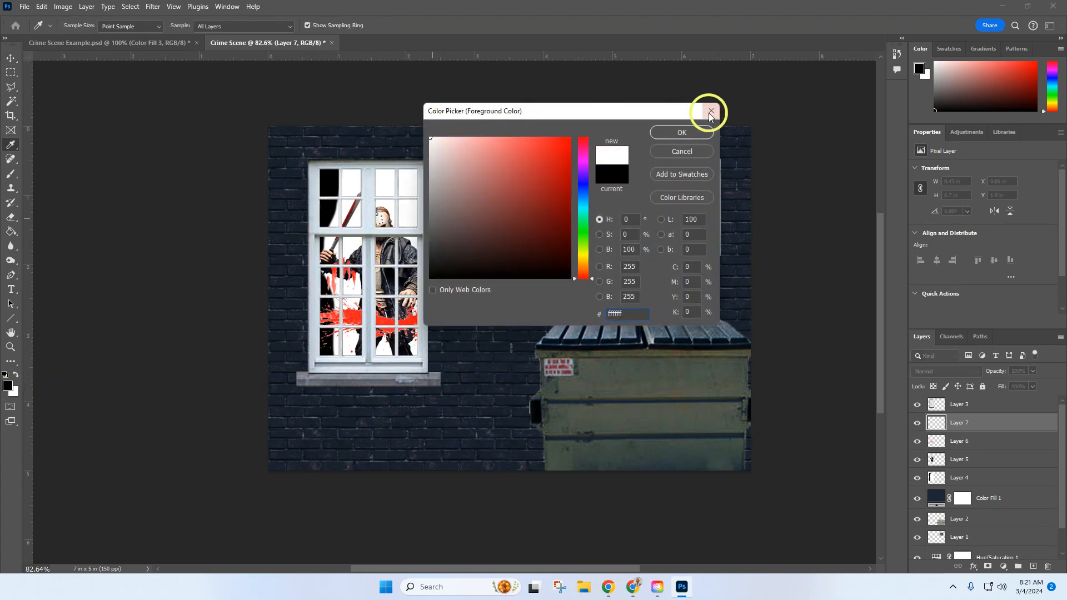
click(681, 133)
key(v)
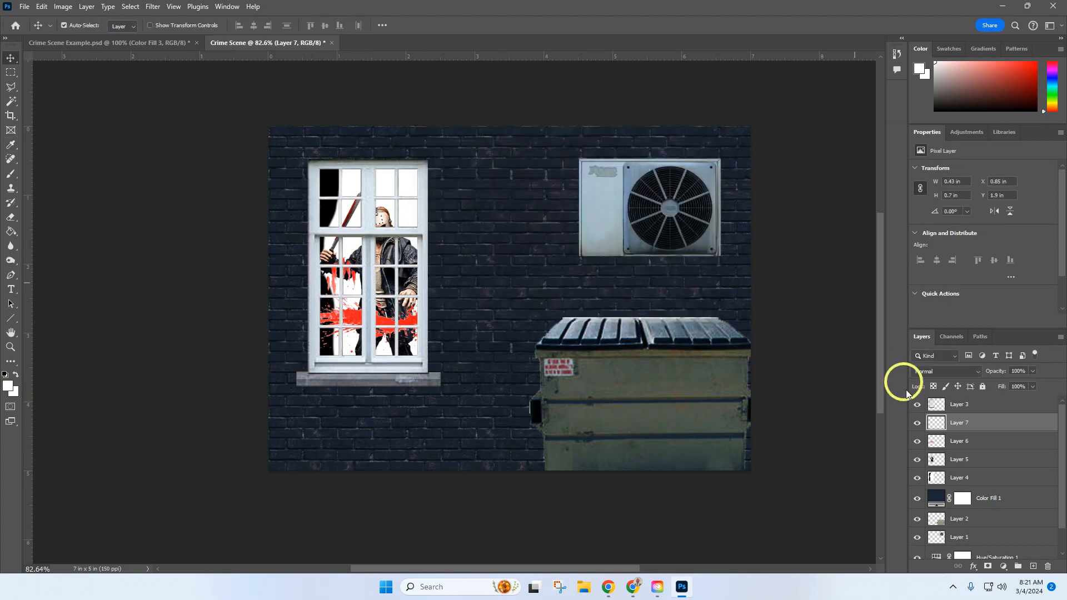
click(1034, 567)
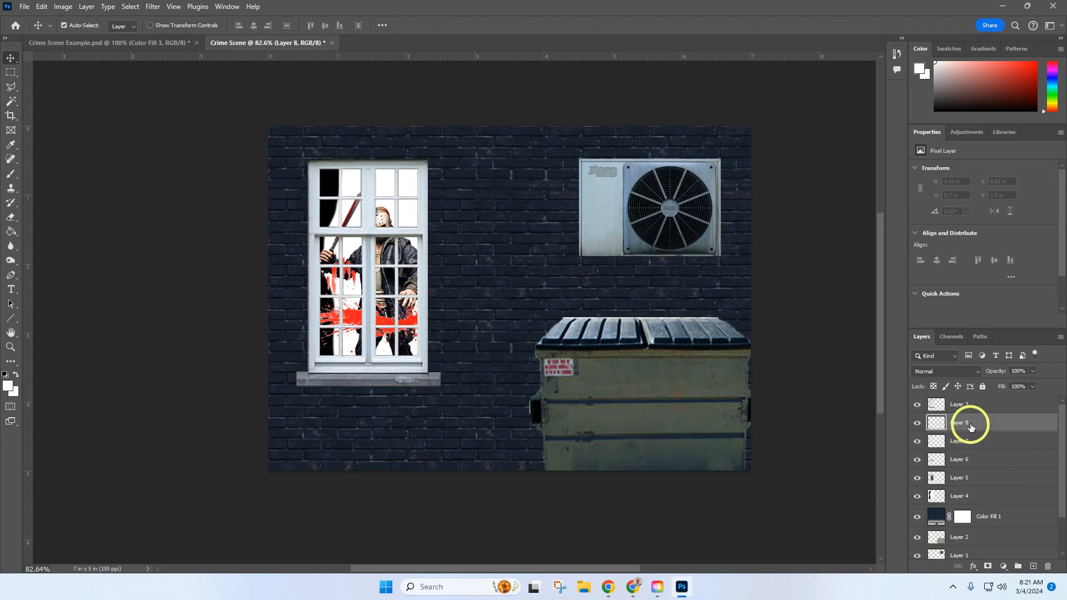
drag(971, 427, 981, 404)
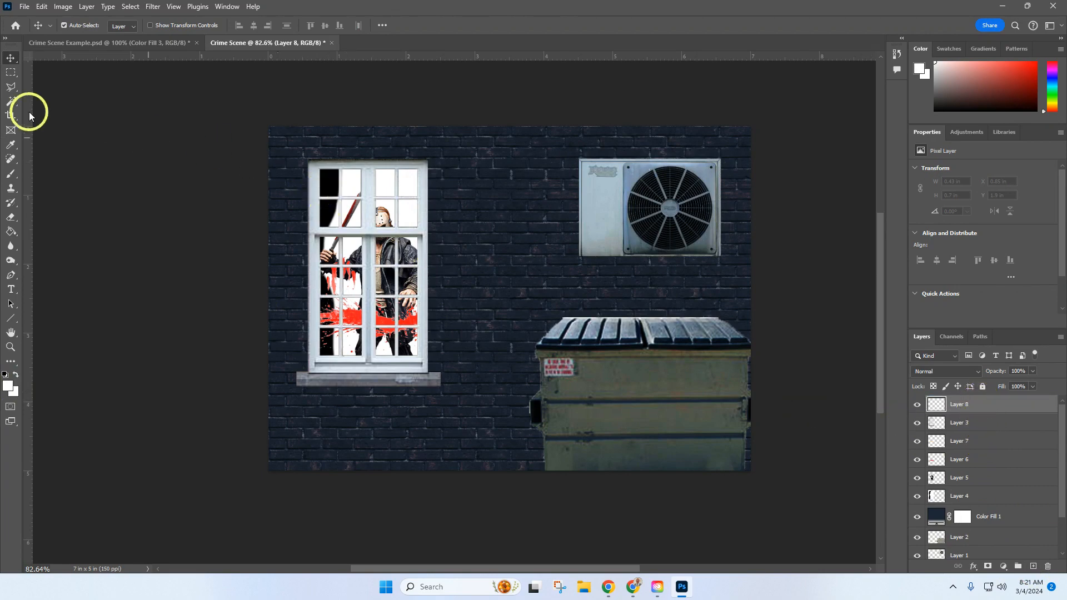
Set the Hard Round brush to a size of about 102 px.
click(12, 177)
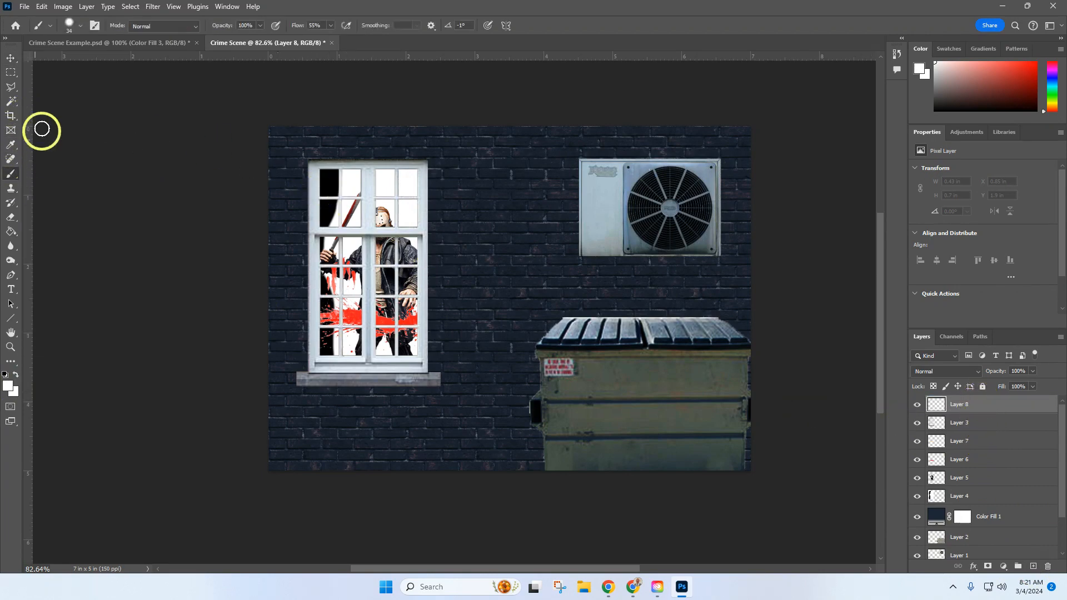
click(82, 26)
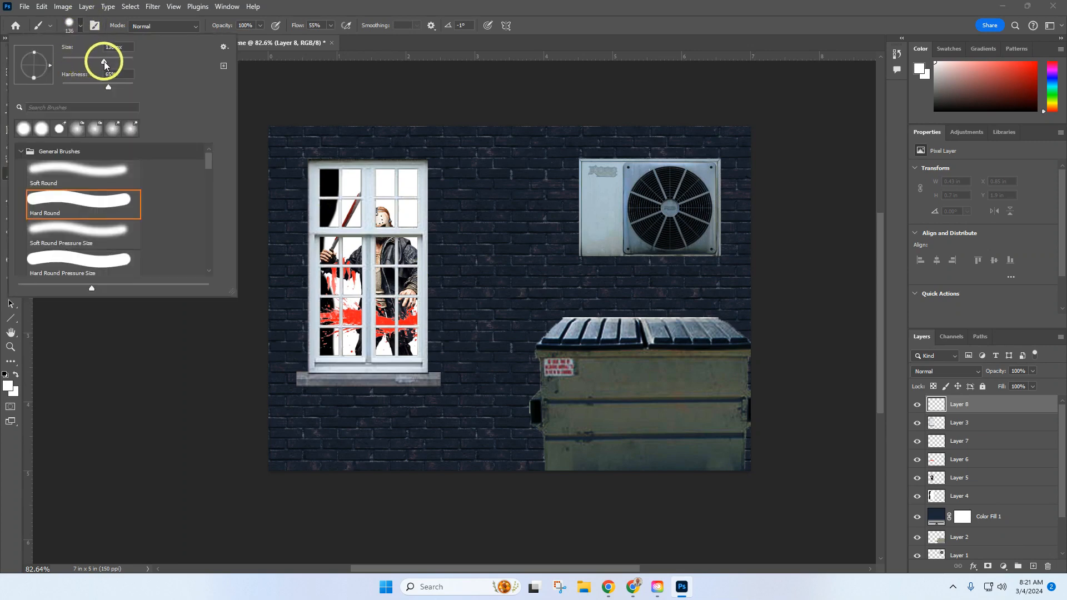
drag(105, 61, 105, 62)
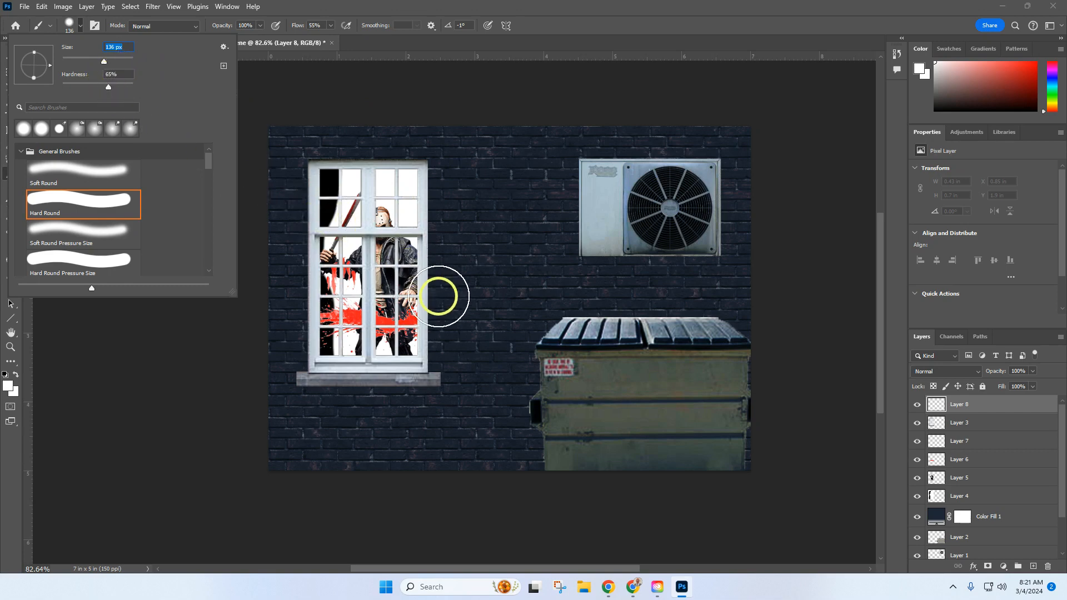
click(272, 86)
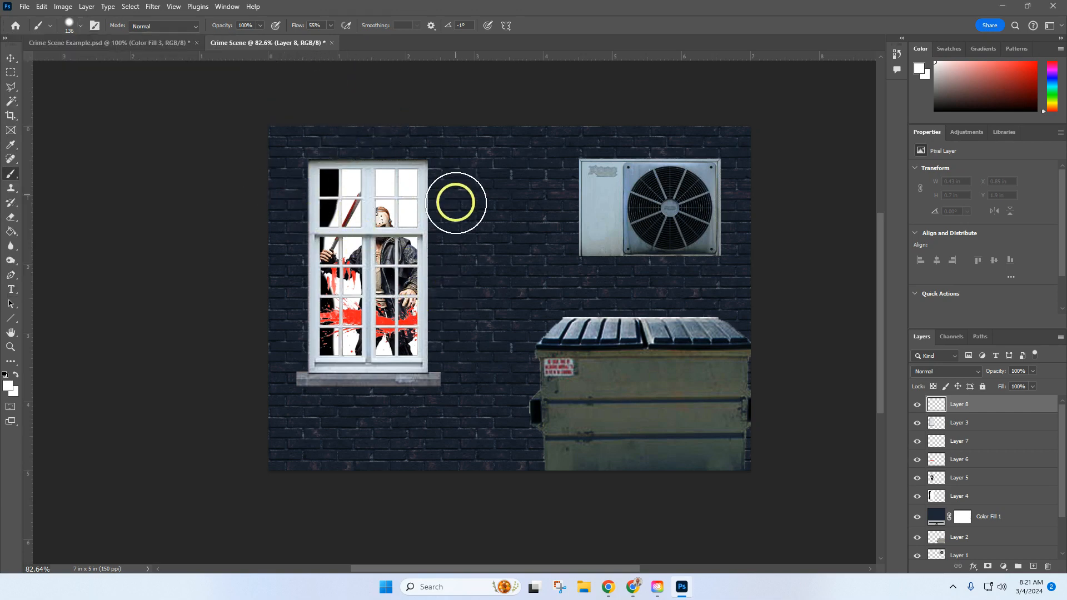
click(75, 29)
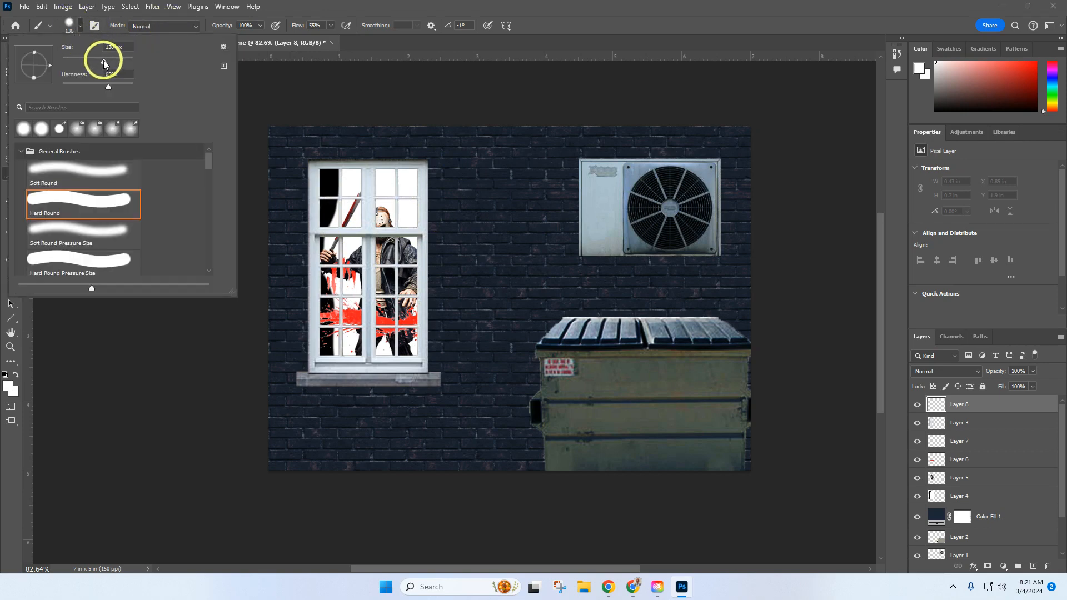
click(278, 95)
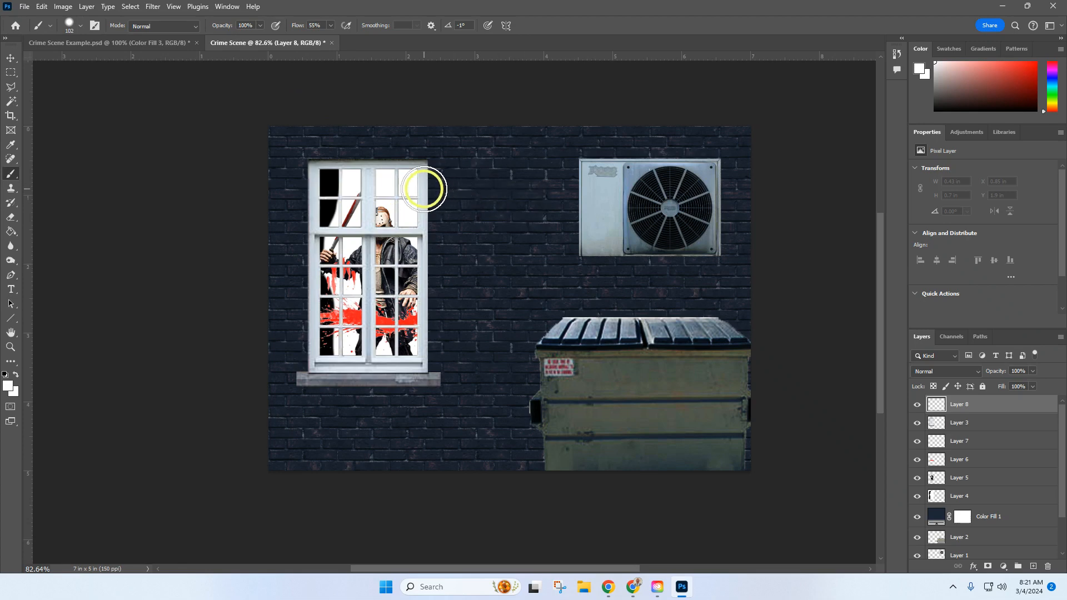
Paint broad white diagonal strokes on the new layer, fanning from the window's right edge down across the wall and dumpster.
mouse_move(422, 184)
mouse_down()
mouse_move(598, 352)
mouse_move(715, 424)
mouse_move(727, 445)
mouse_up()
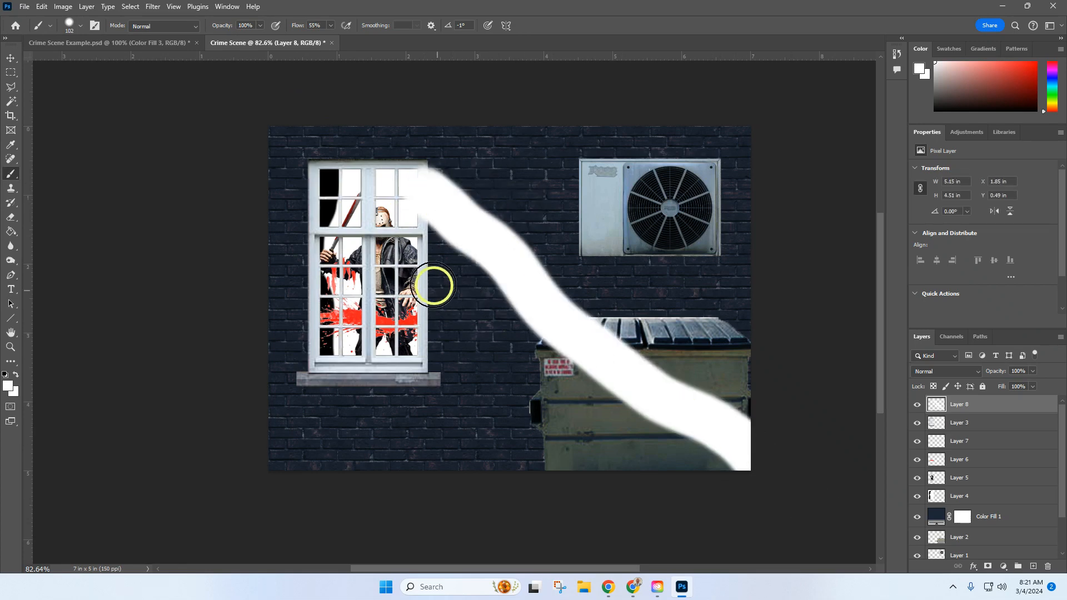
mouse_move(424, 268)
mouse_down()
mouse_move(595, 363)
mouse_move(658, 461)
mouse_move(722, 489)
mouse_up()
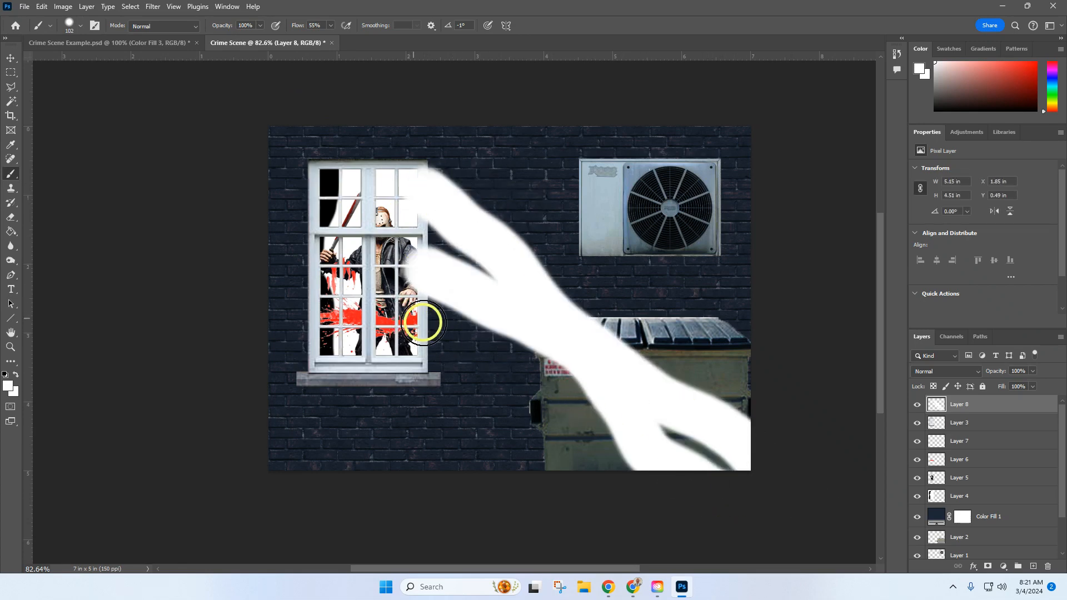
drag(425, 317, 617, 459)
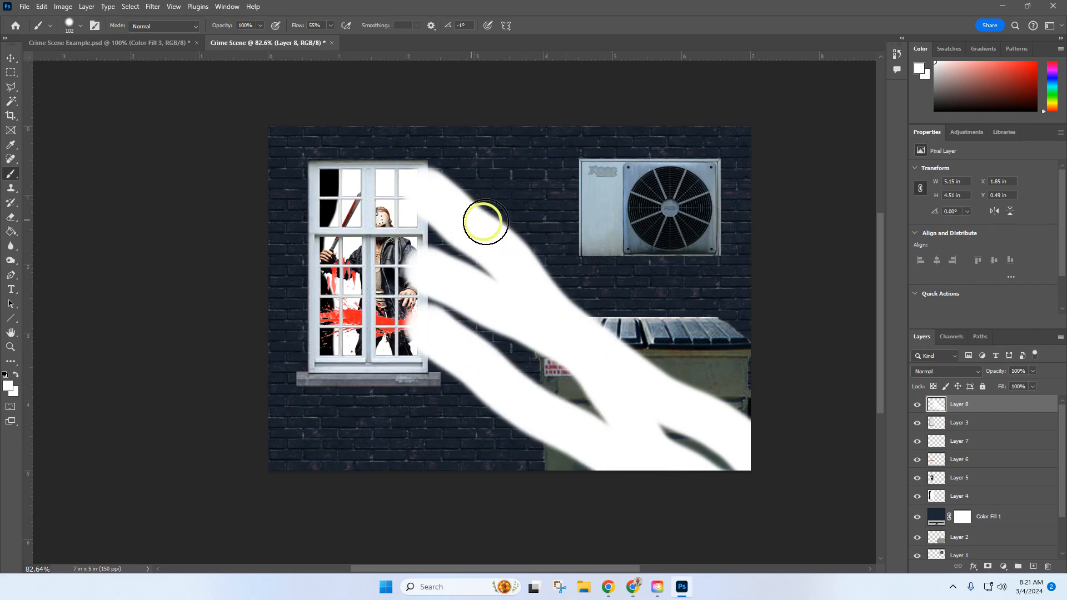
mouse_move(483, 224)
mouse_down()
mouse_move(688, 347)
mouse_move(747, 400)
mouse_move(865, 400)
mouse_up()
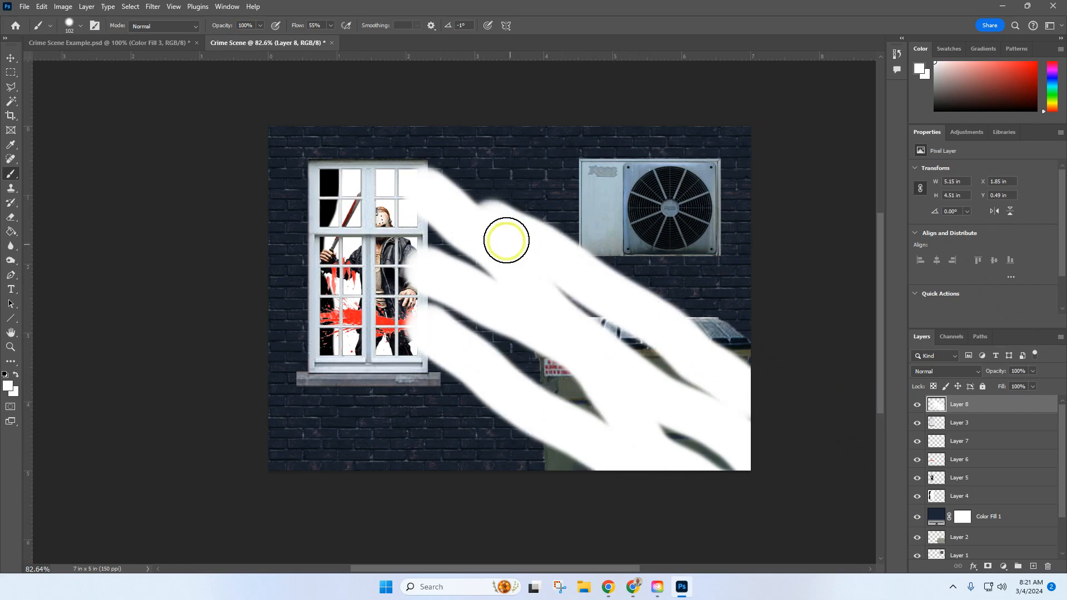
mouse_move(486, 218)
mouse_down()
mouse_move(563, 258)
mouse_move(578, 285)
mouse_up()
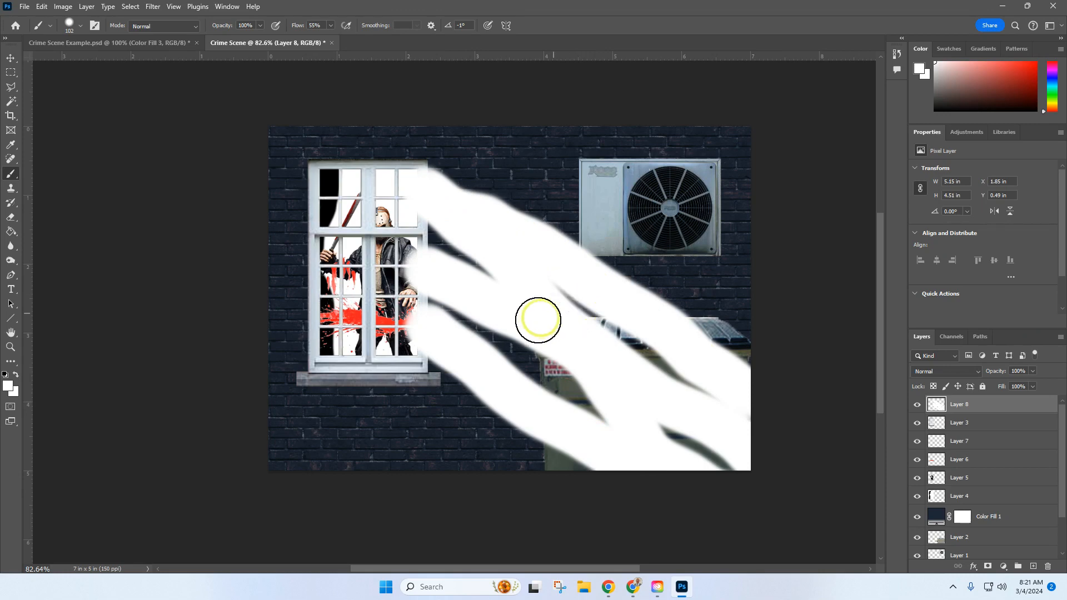
drag(466, 327, 605, 381)
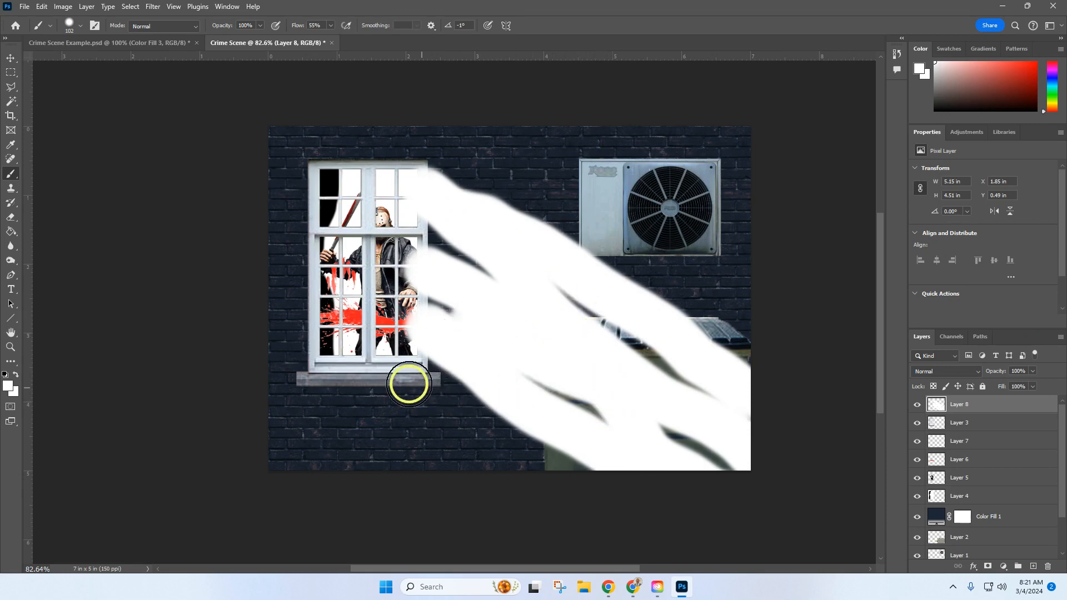
drag(414, 375, 515, 478)
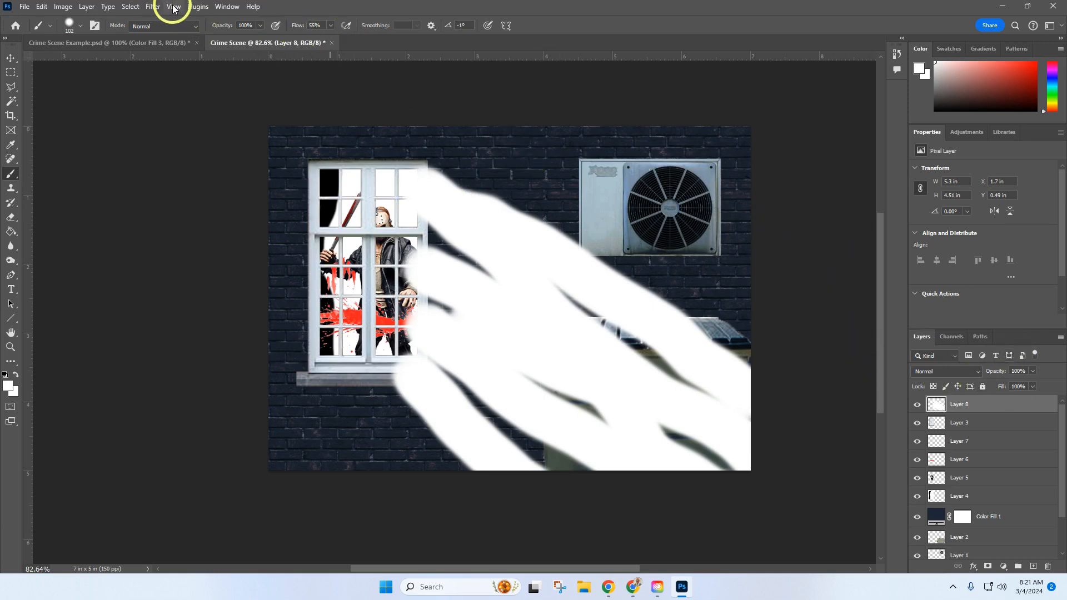
Apply a Gaussian Blur with a radius of 30.4 pixels to the white strokes.
click(153, 6)
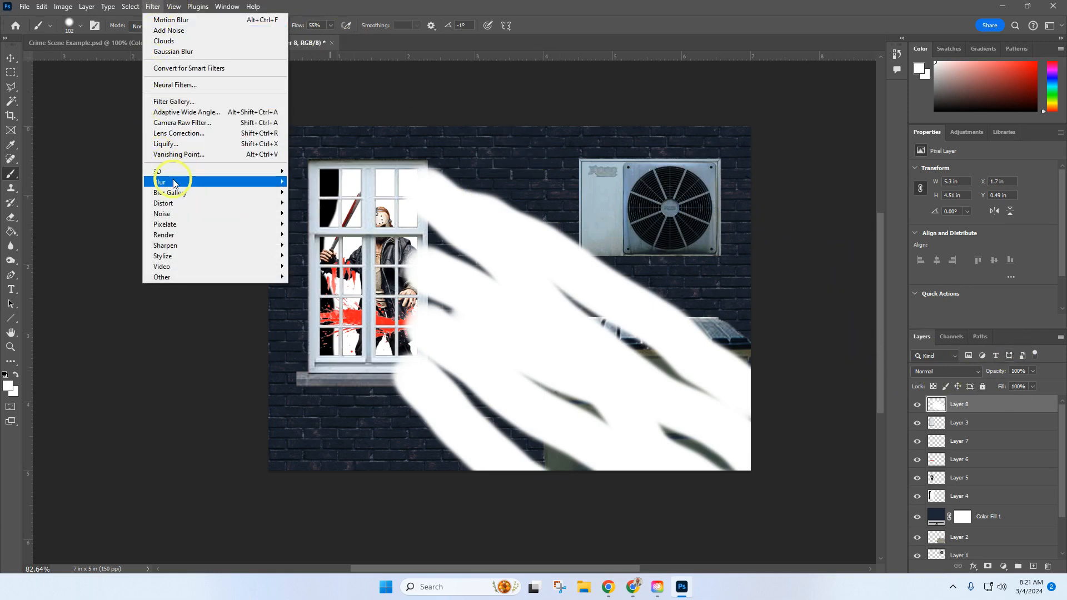
mouse_move(166, 182)
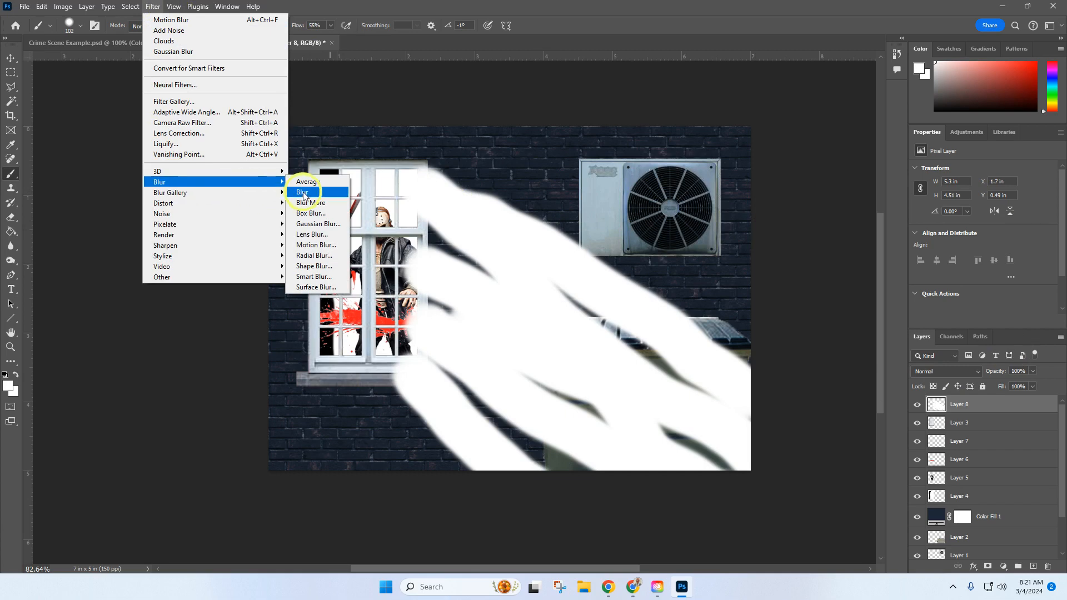
click(319, 224)
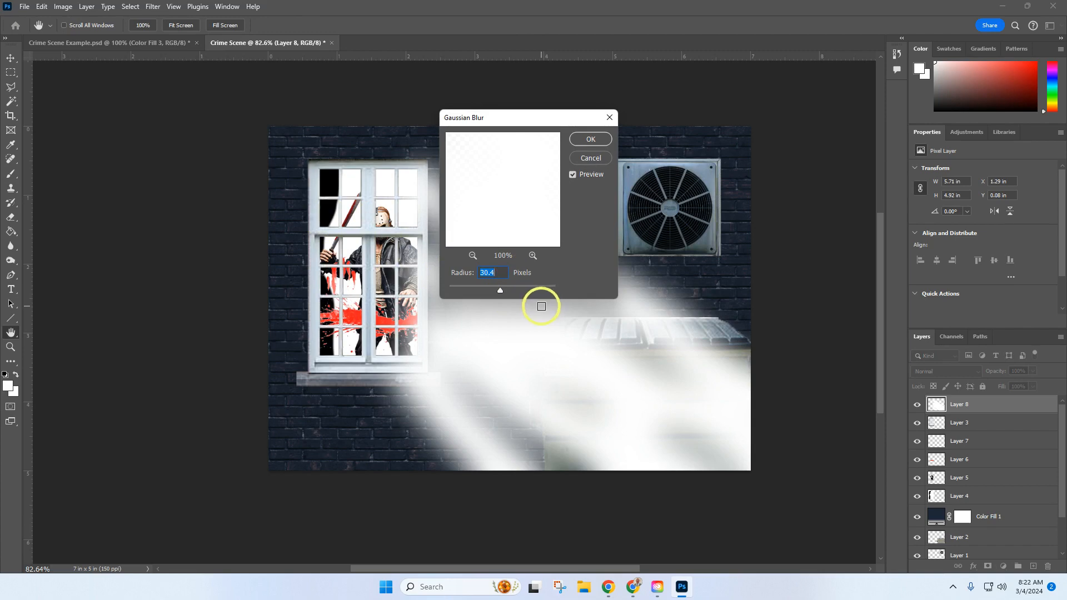
click(591, 142)
key(b)
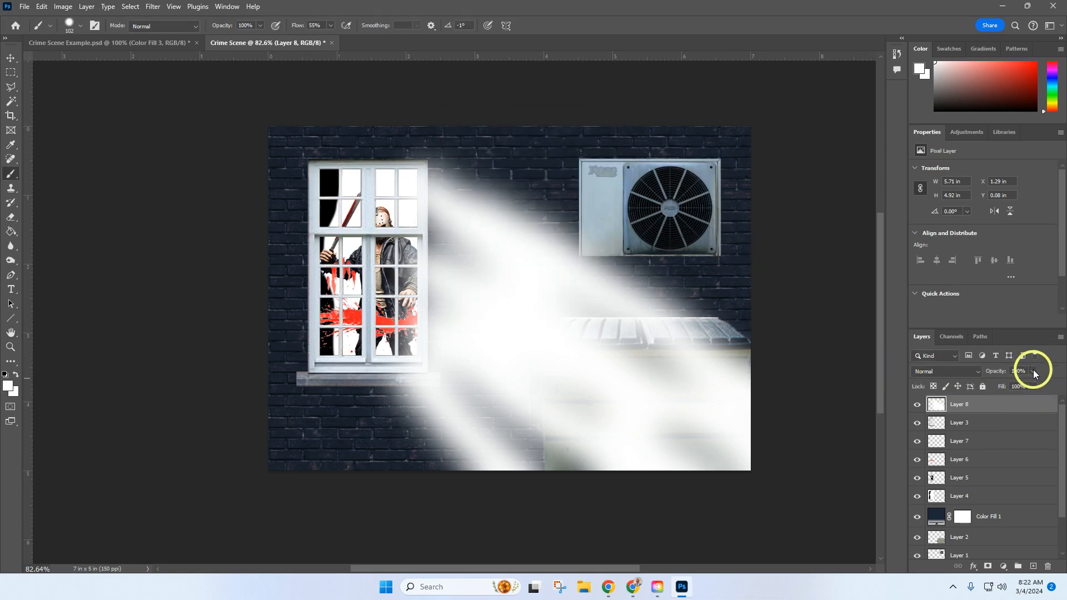
Set the opacity of the blurred white light layer to 20%.
drag(1029, 383, 1000, 383)
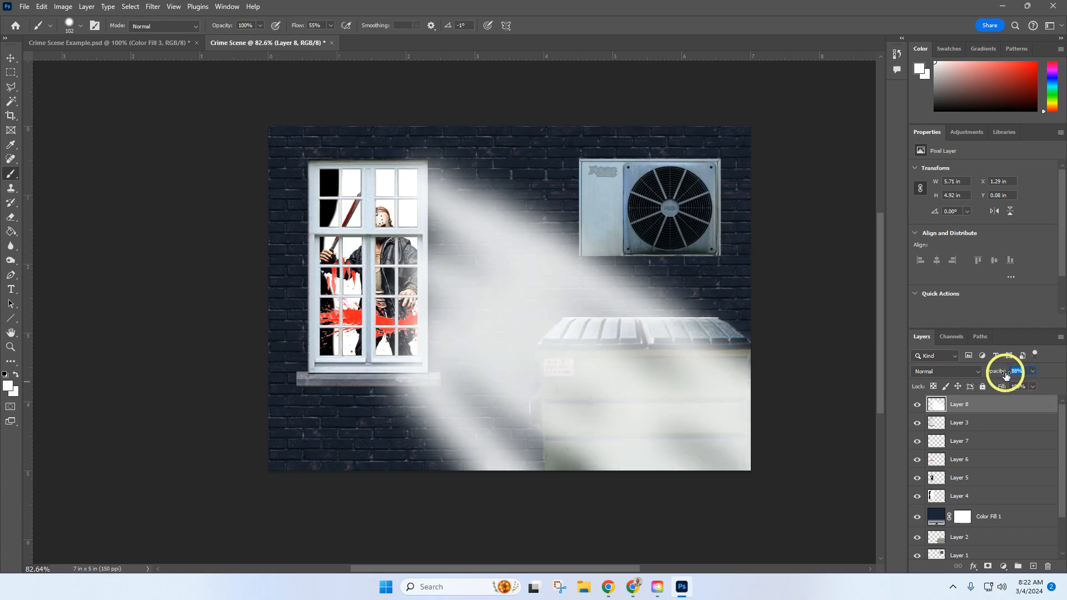
text(20)
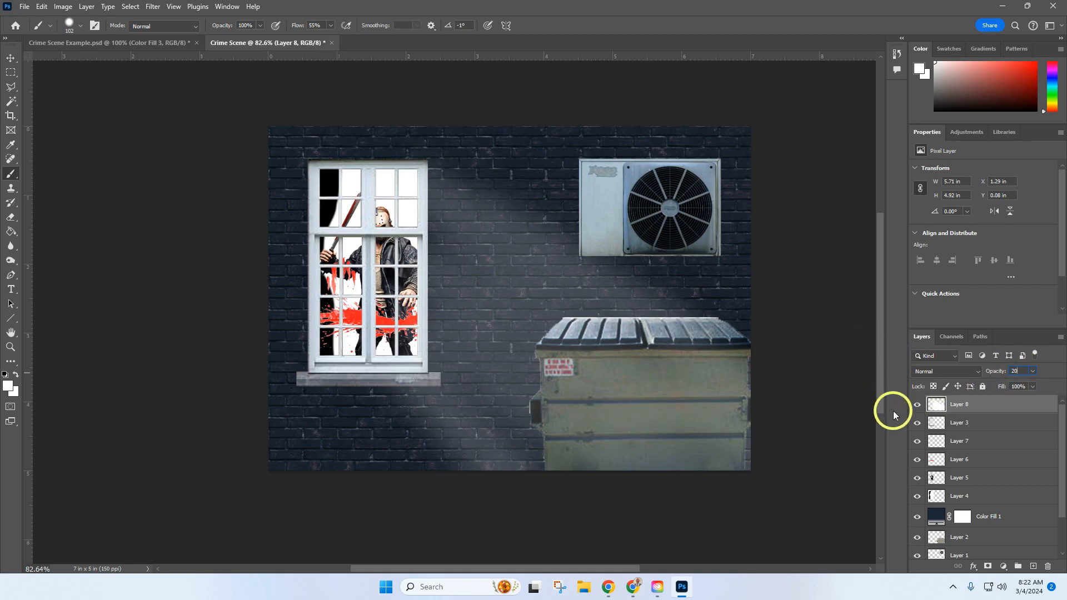
key(Return)
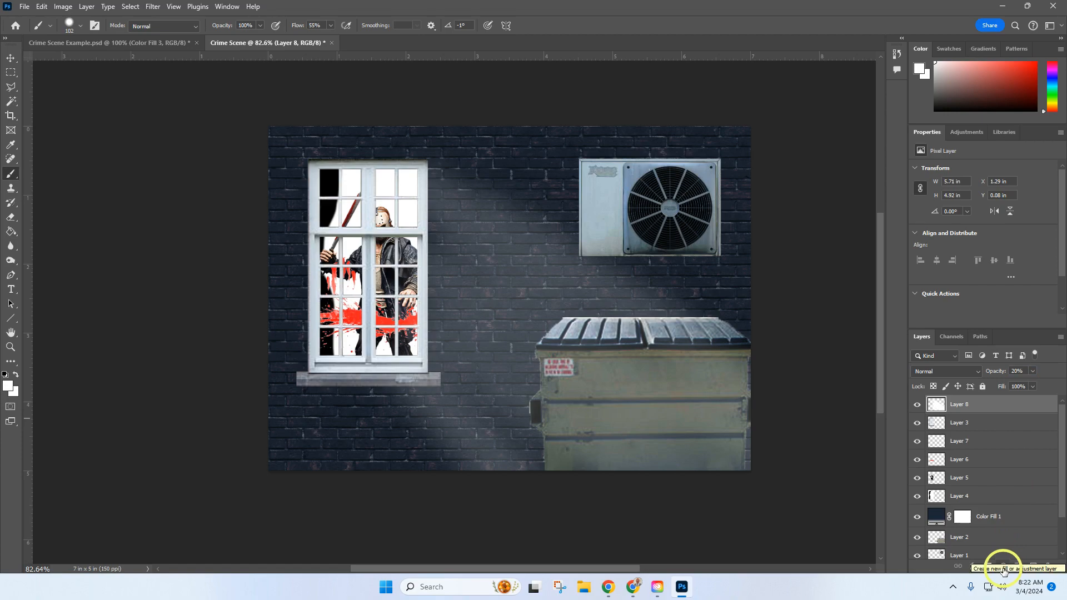
Check the Crime Scene Example document, return to Crime Scene and add a solid black (000000) fill layer above all other layers.
click(89, 42)
scroll(957, 489, up, 1)
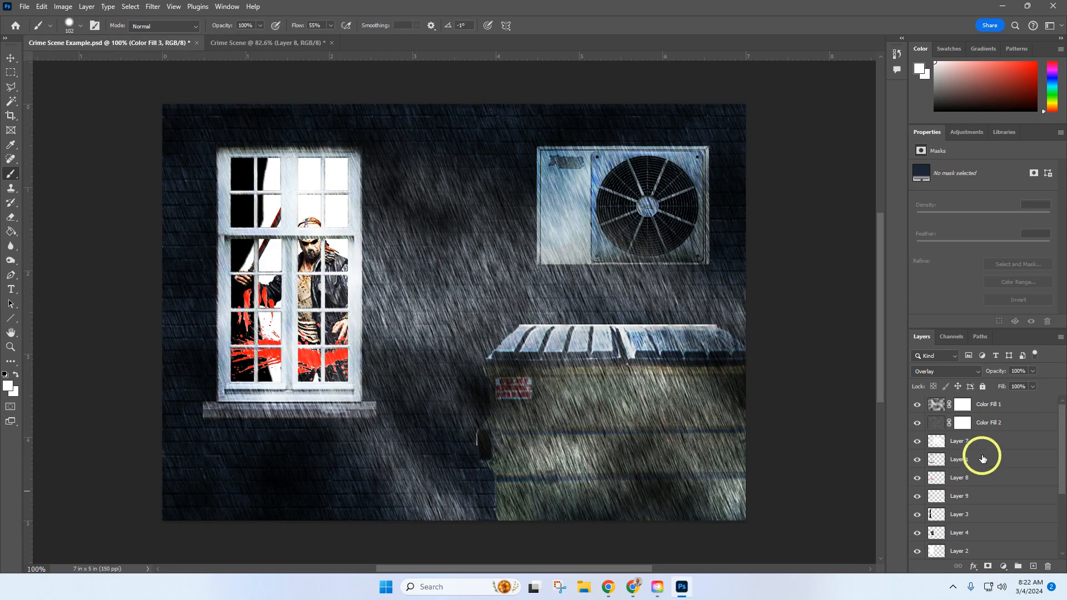
click(271, 43)
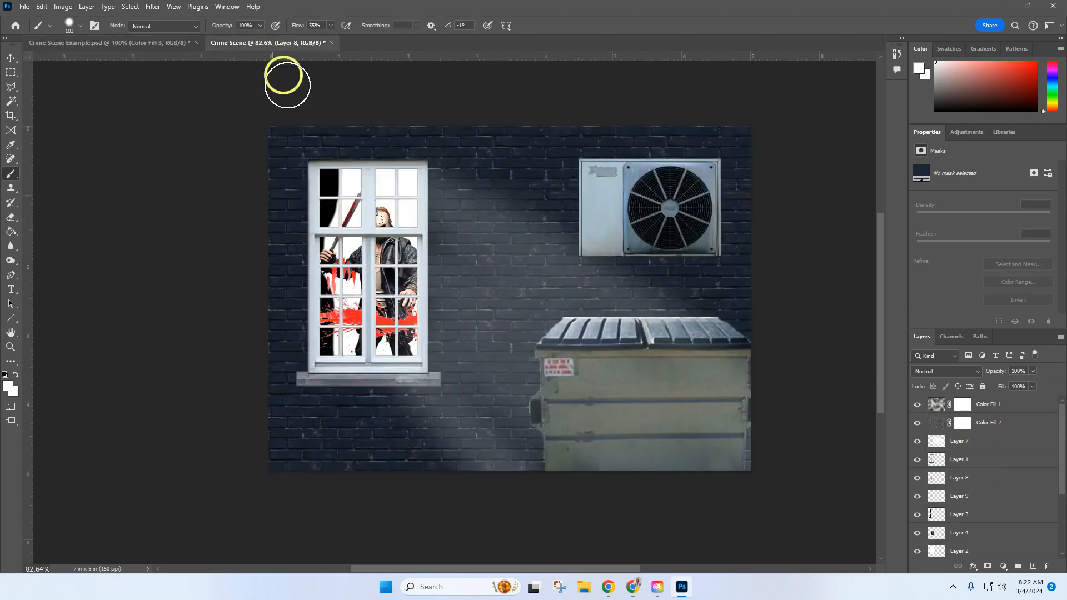
click(1005, 571)
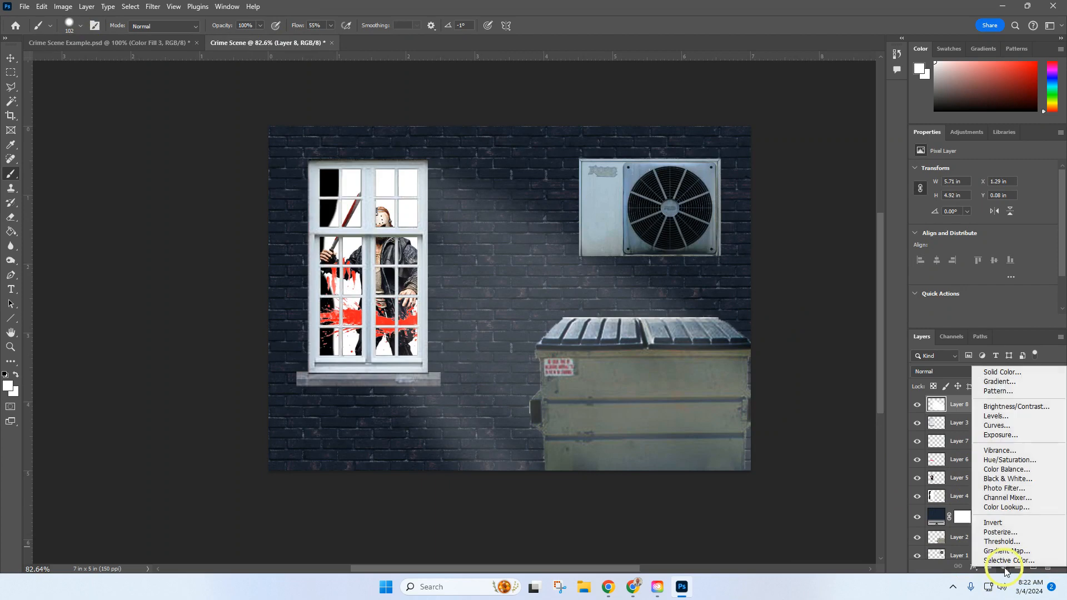
click(1019, 367)
drag(490, 222, 432, 286)
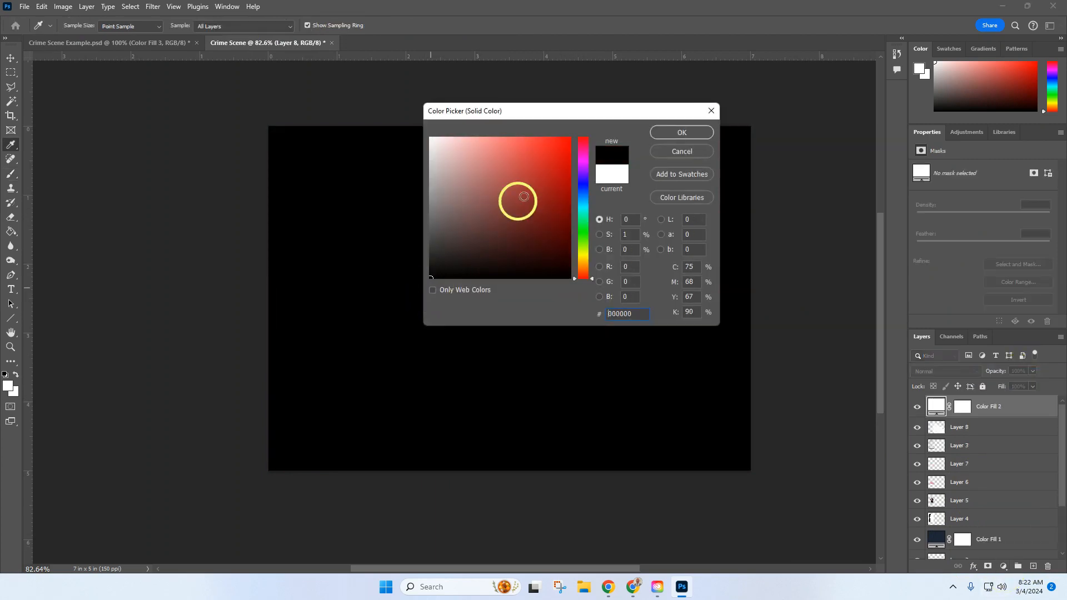
click(674, 135)
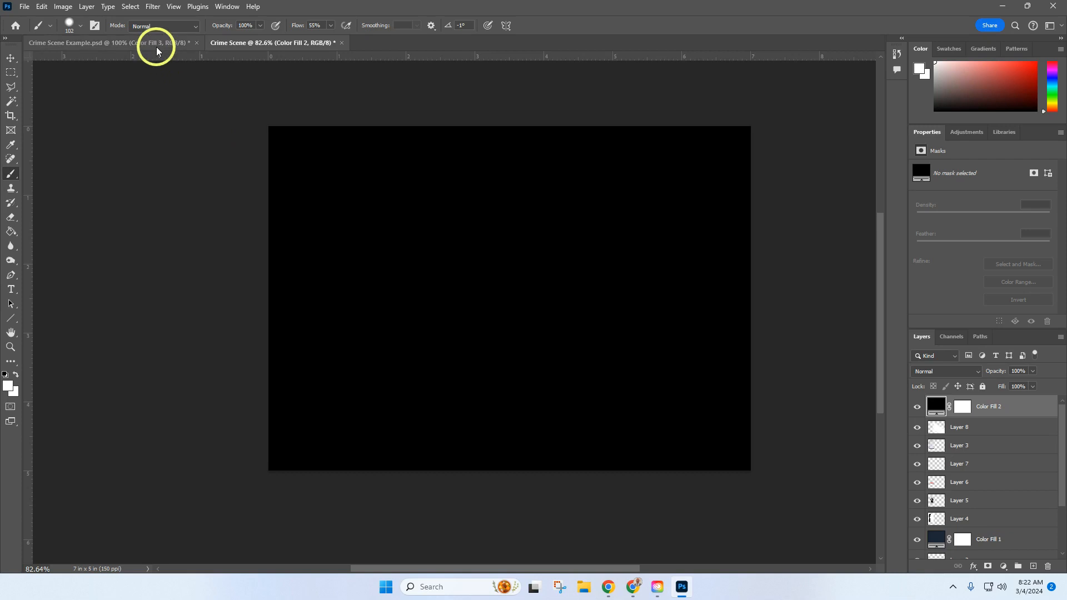
Rasterize the black fill layer and add monochromatic noise to it with an amount of 100% and Gaussian distribution.
click(155, 8)
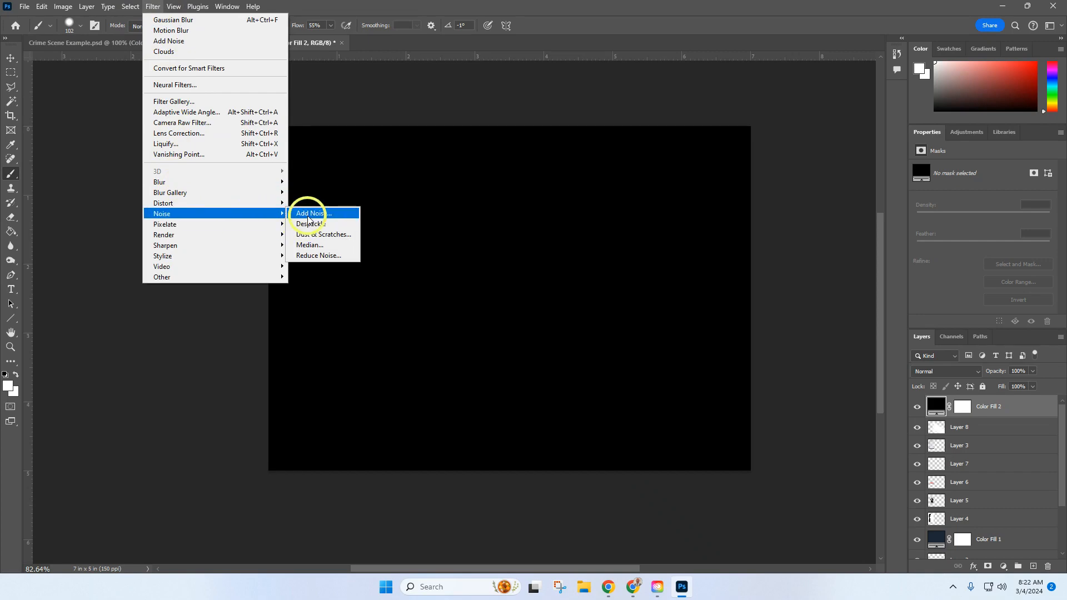
click(306, 213)
click(609, 217)
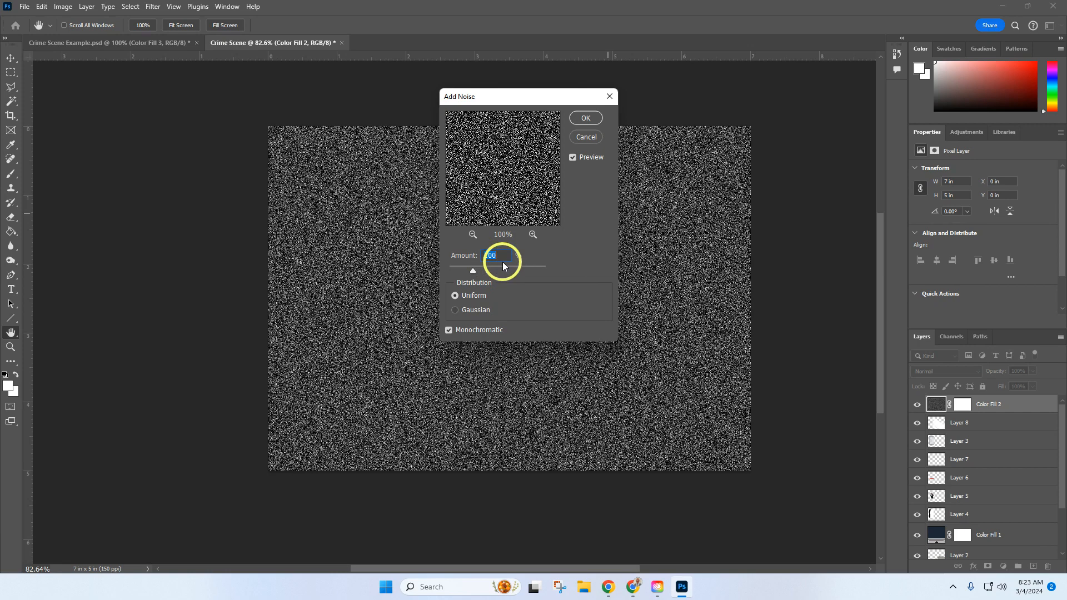
click(455, 310)
click(455, 296)
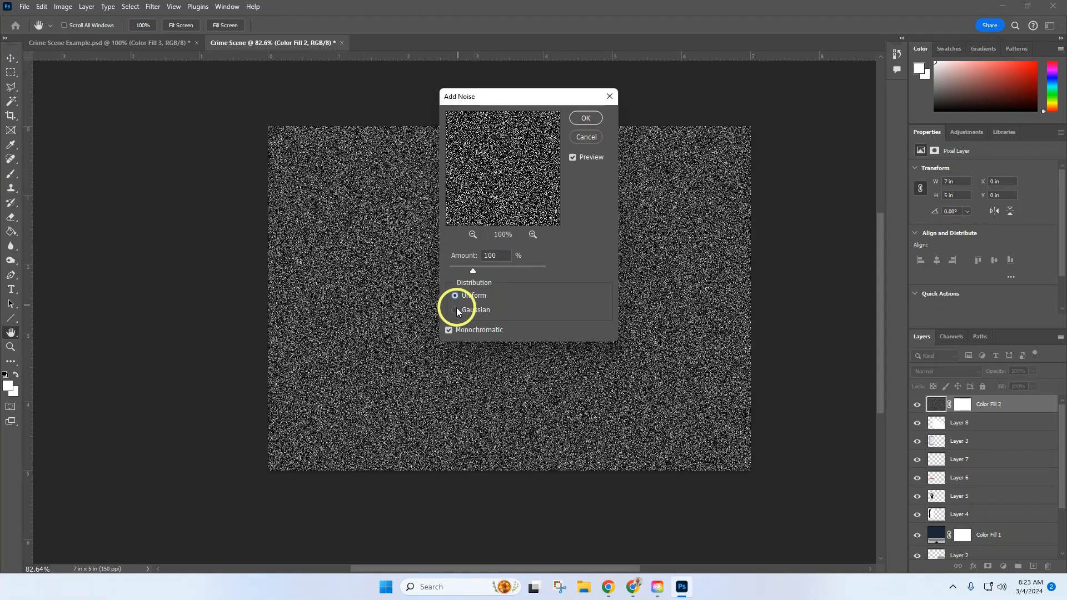
click(456, 310)
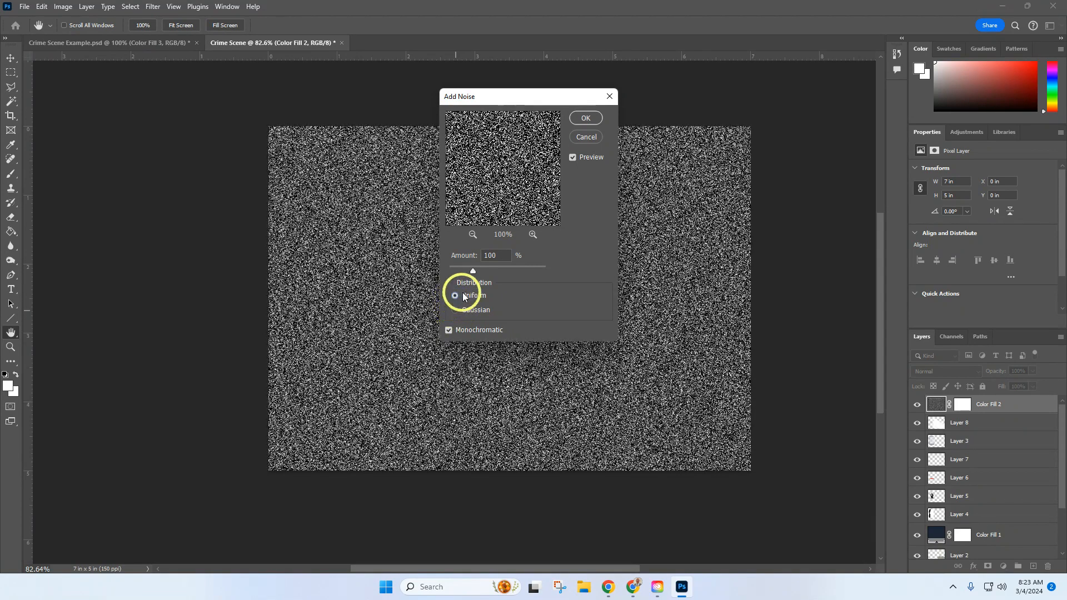
click(455, 296)
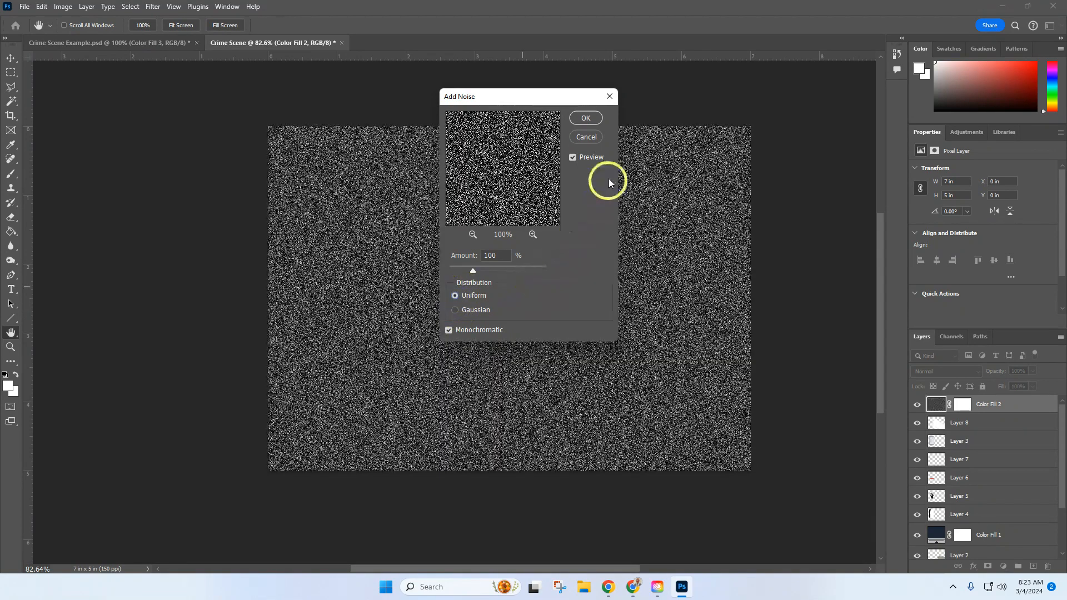
click(456, 311)
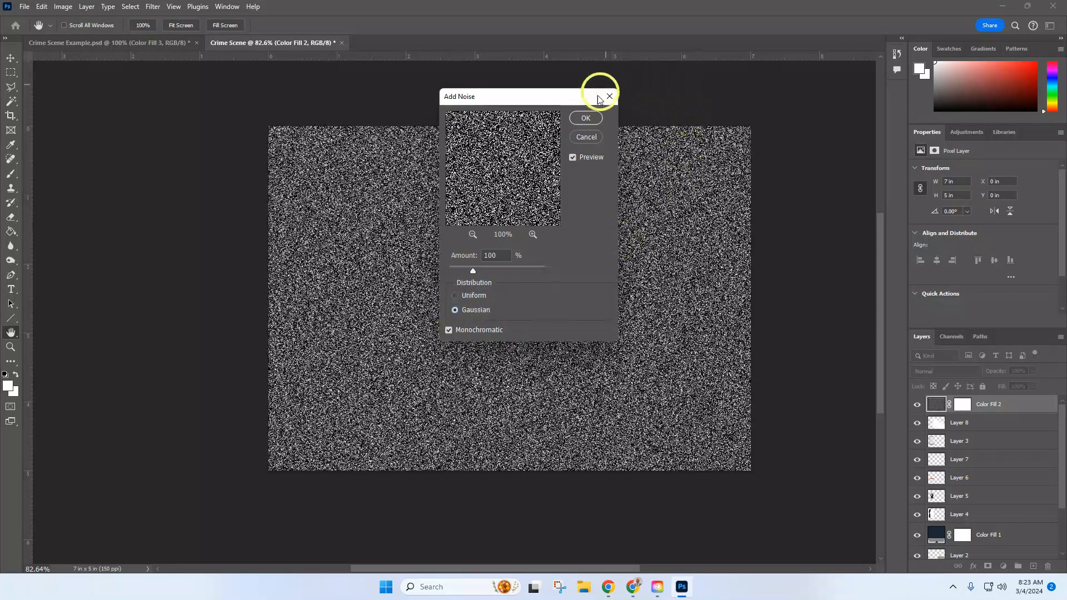
click(588, 120)
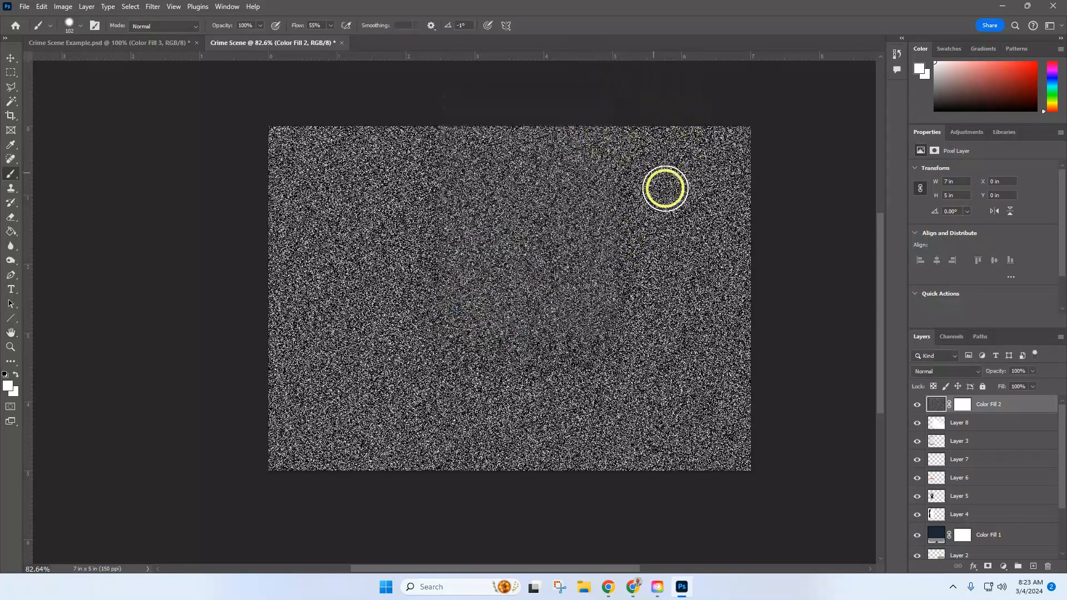
Apply a Motion Blur with an angle of -70° and a distance of 20 pixels to the noise layer and set its blending mode to Overlay.
key(b)
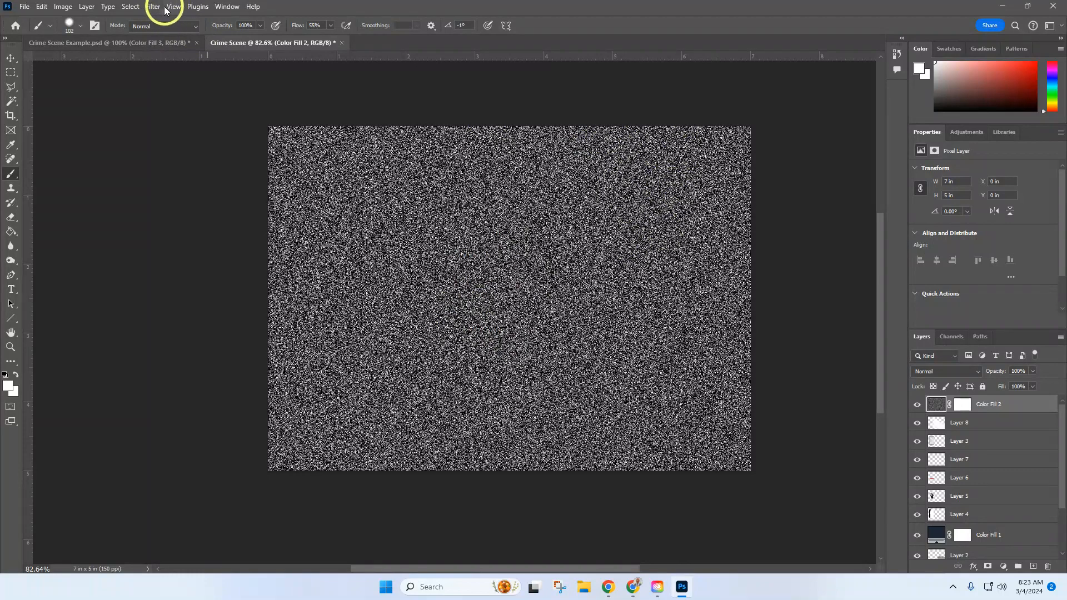
click(154, 7)
mouse_move(162, 182)
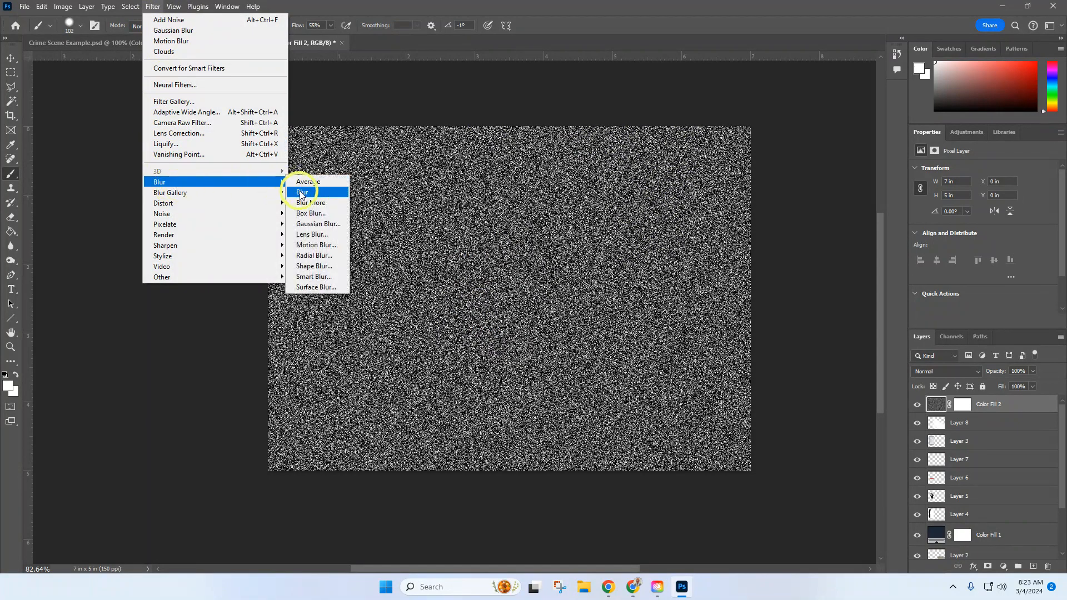
click(314, 246)
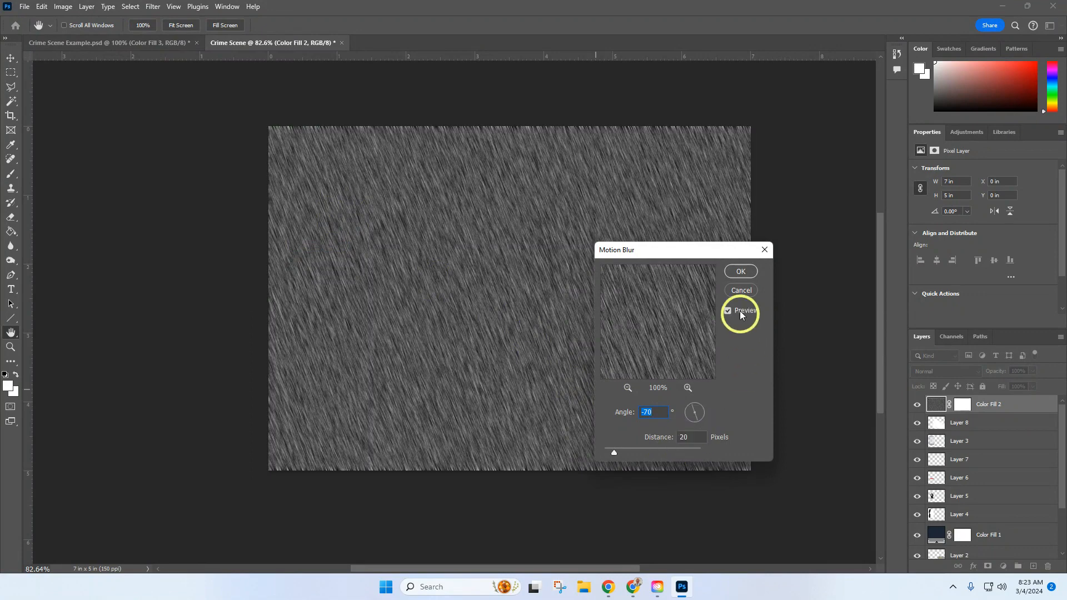
click(742, 272)
key(b)
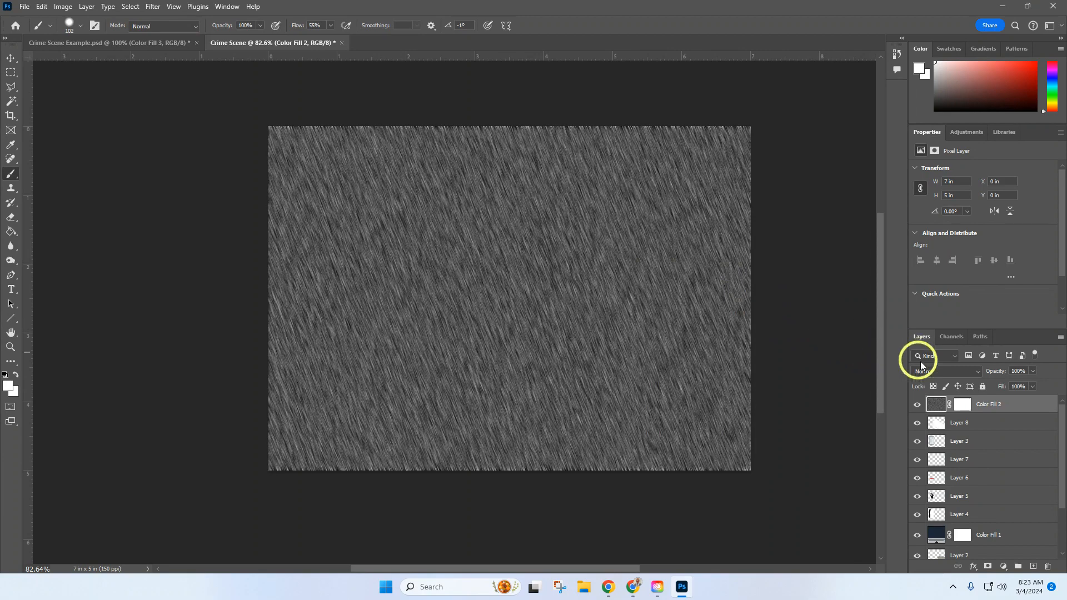
click(957, 377)
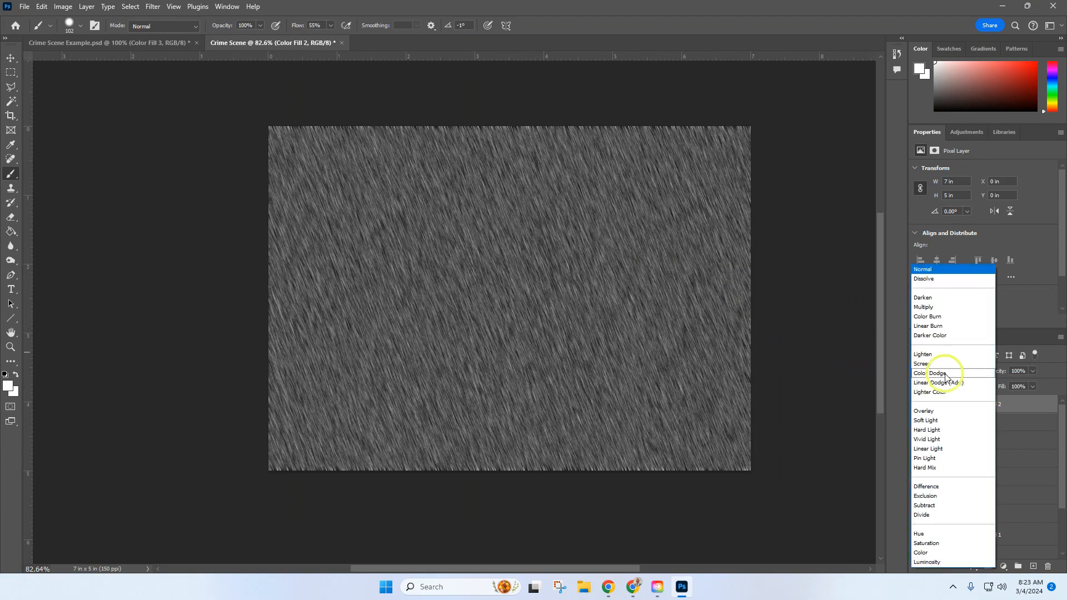
click(942, 411)
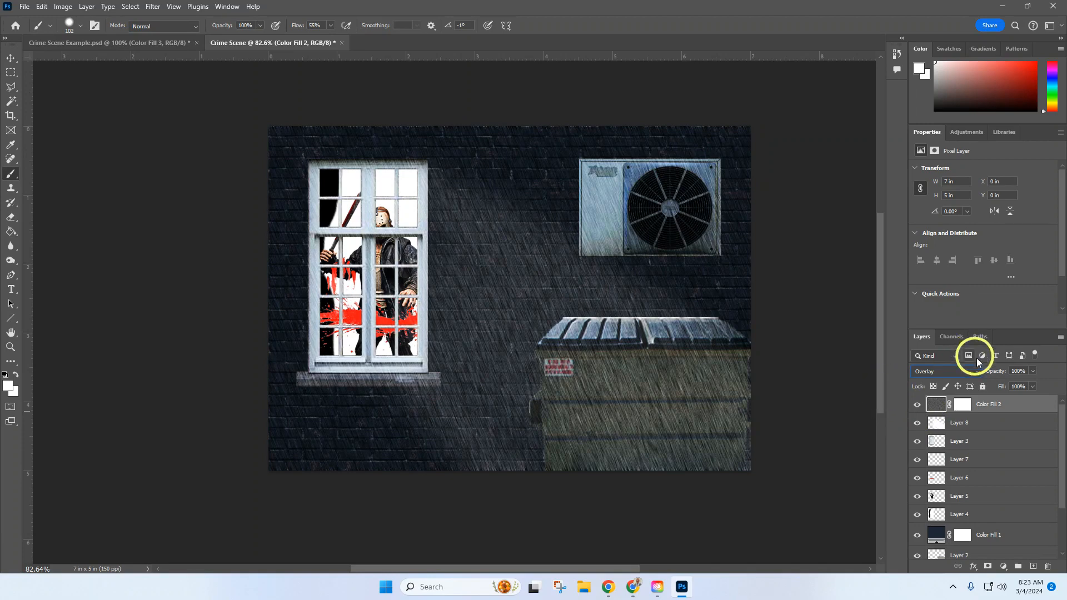
Add a second solid black (000000) fill layer above the rain layer.
click(1003, 567)
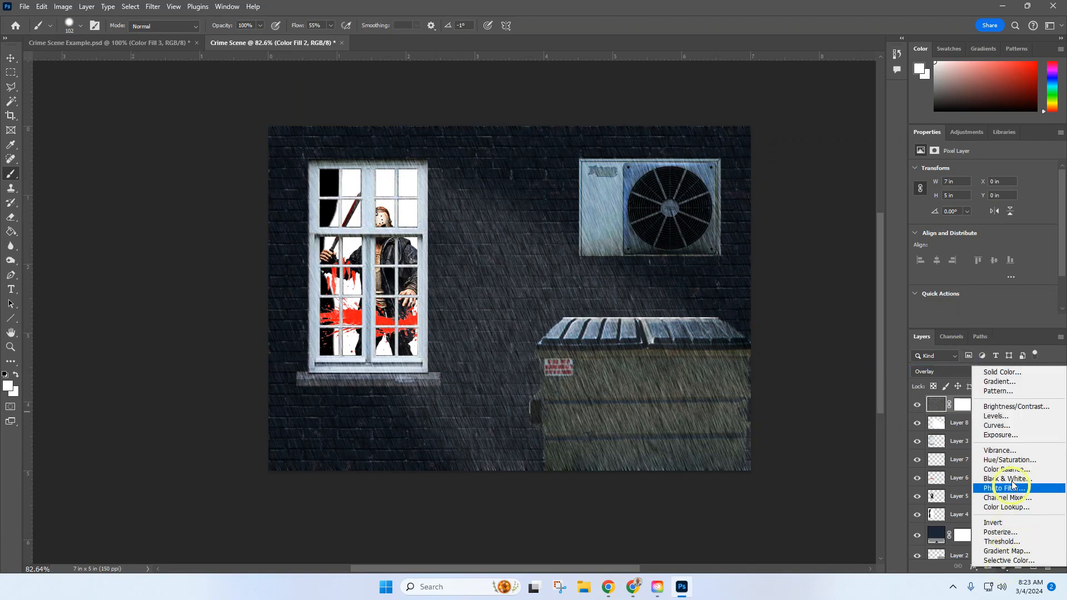
click(1000, 369)
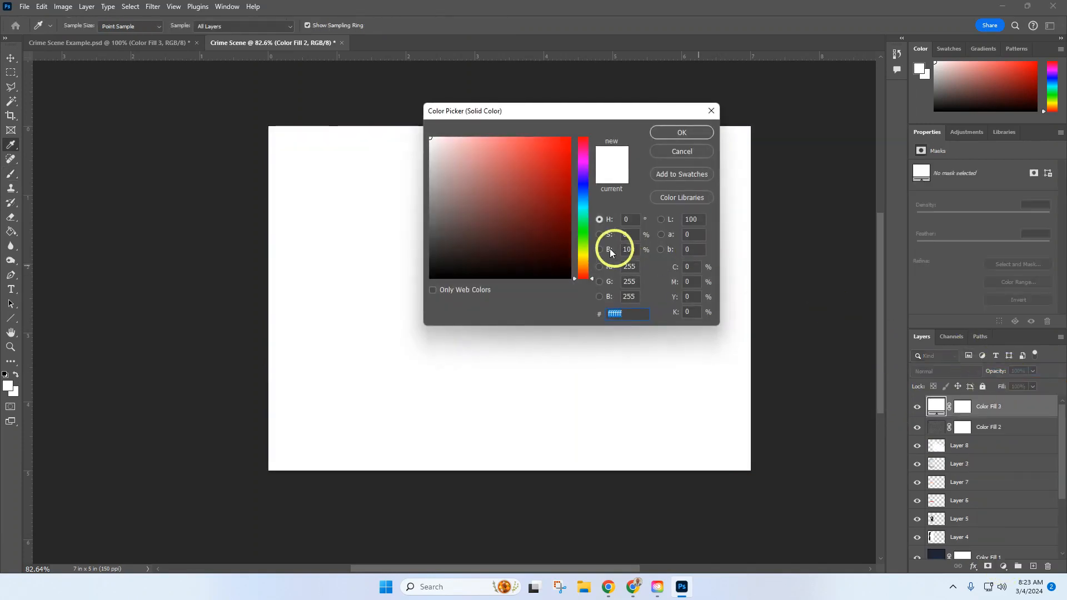
drag(498, 217, 429, 285)
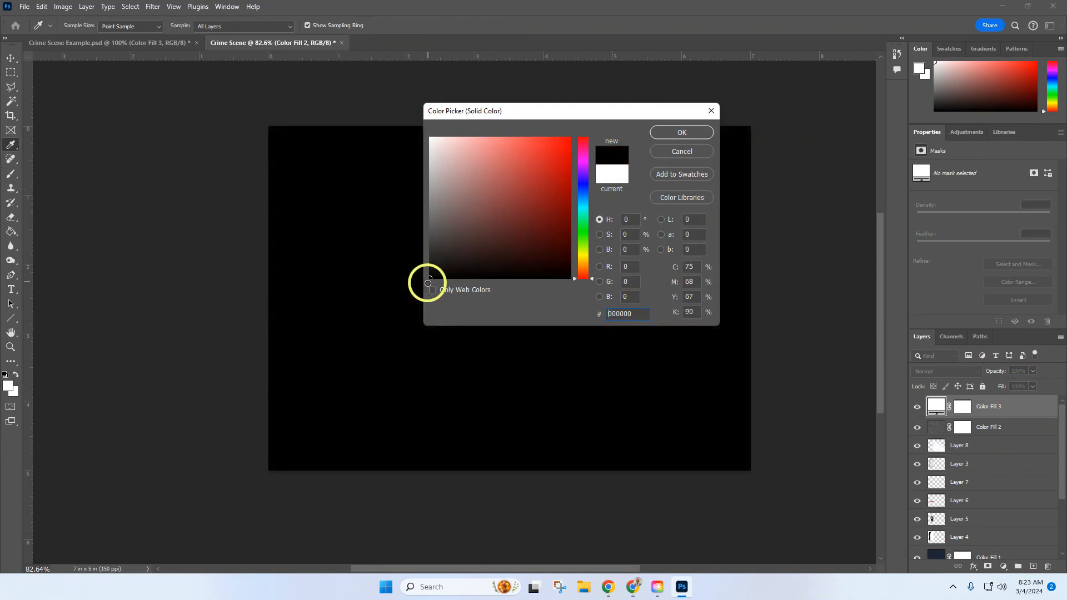
click(676, 134)
key(b)
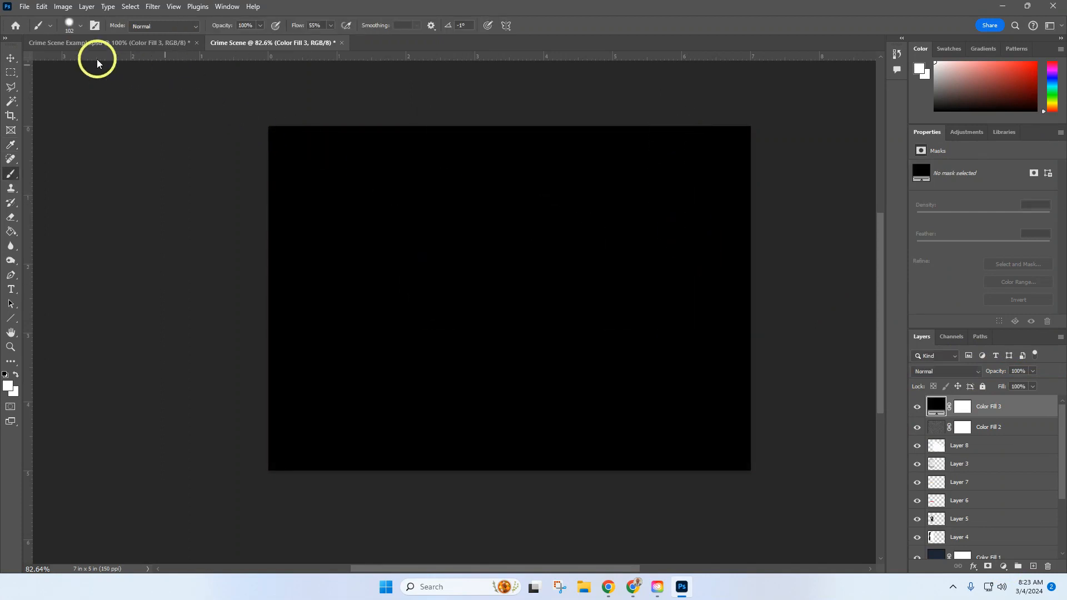
Try to render Clouds on the rasterized top fill layer with the white foreground color, and undo the result.
click(148, 7)
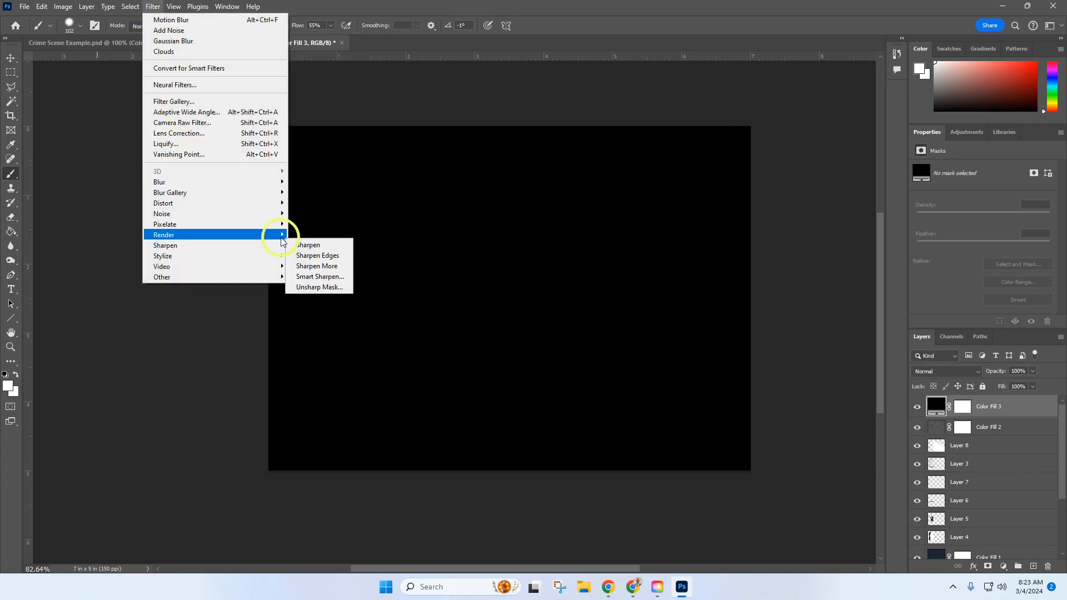
mouse_move(288, 236)
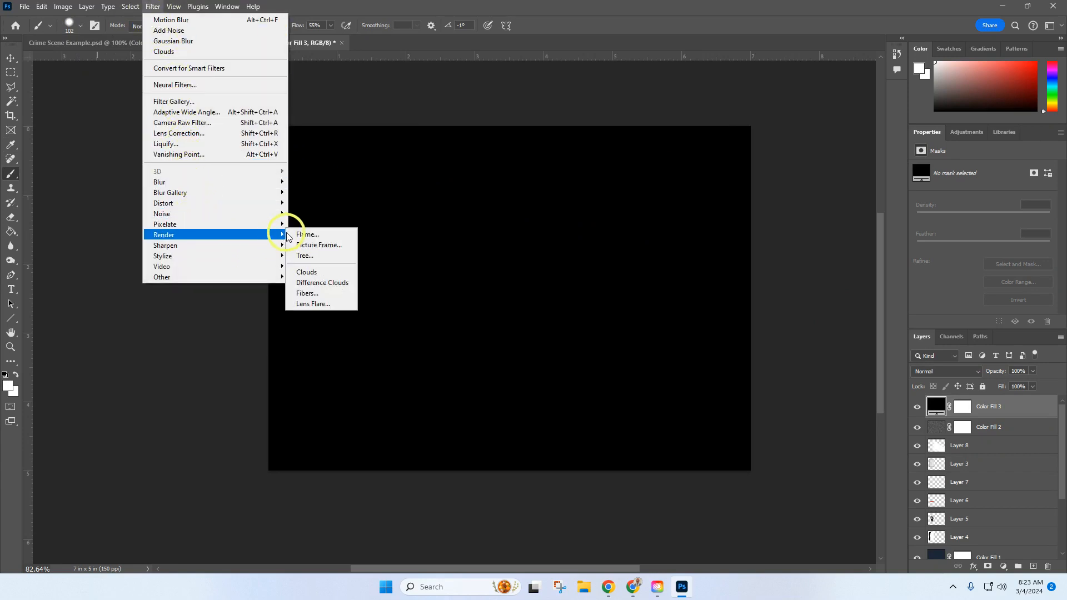
click(318, 276)
click(617, 219)
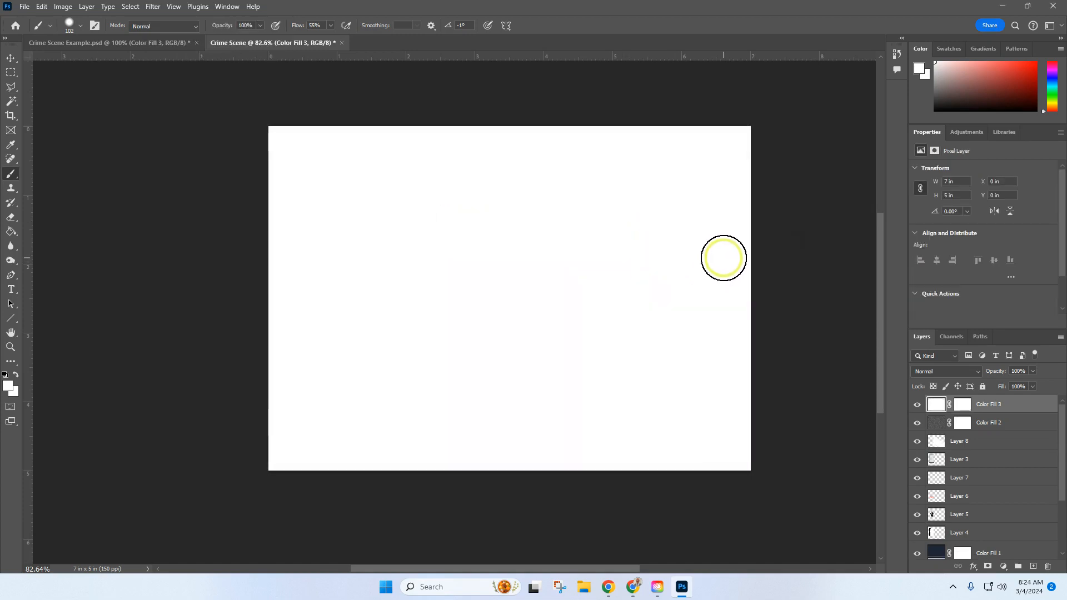
click(43, 11)
click(45, 27)
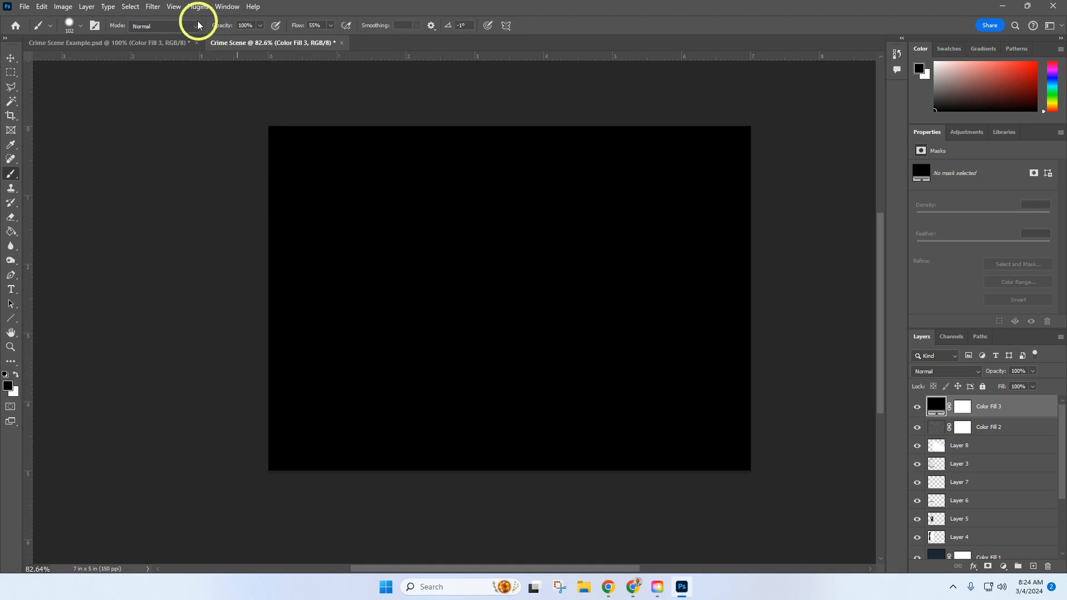
Render black-and-white Clouds on the rasterized top fill layer and set its blending mode to Overlay.
click(151, 6)
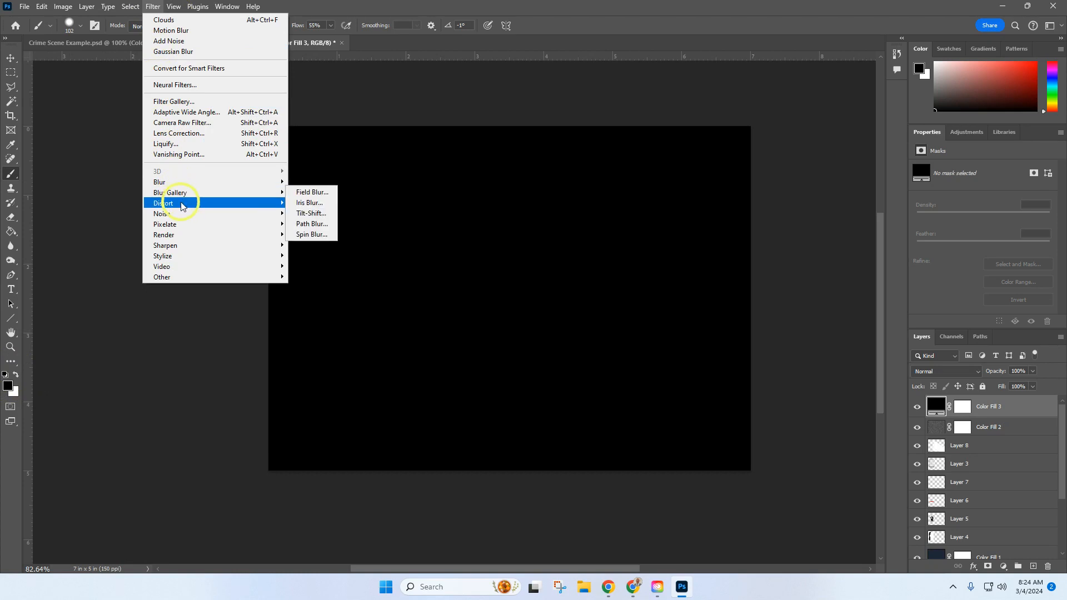
mouse_move(258, 234)
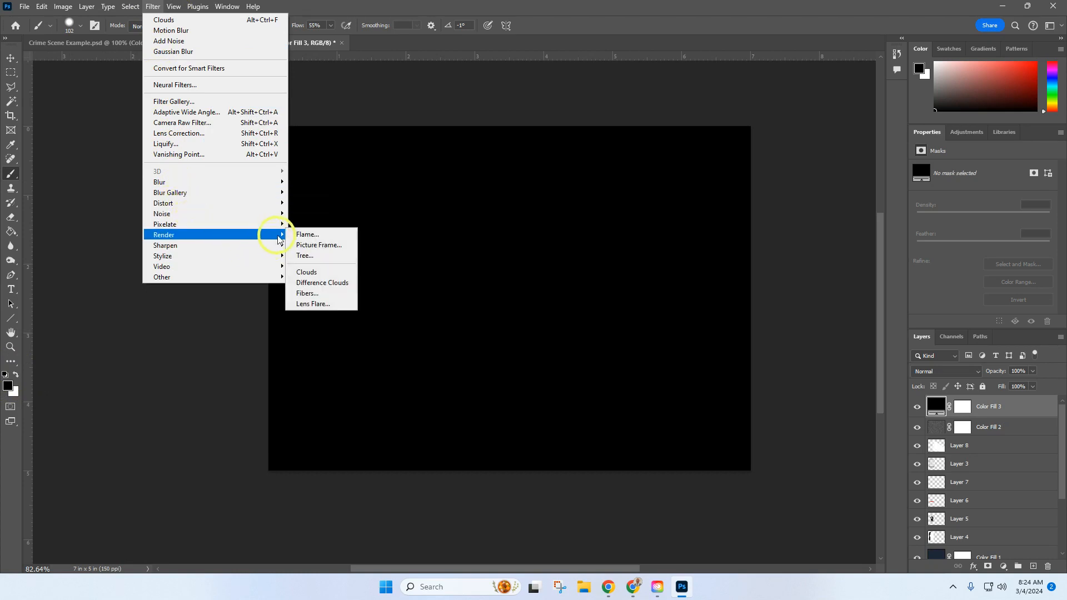
click(343, 273)
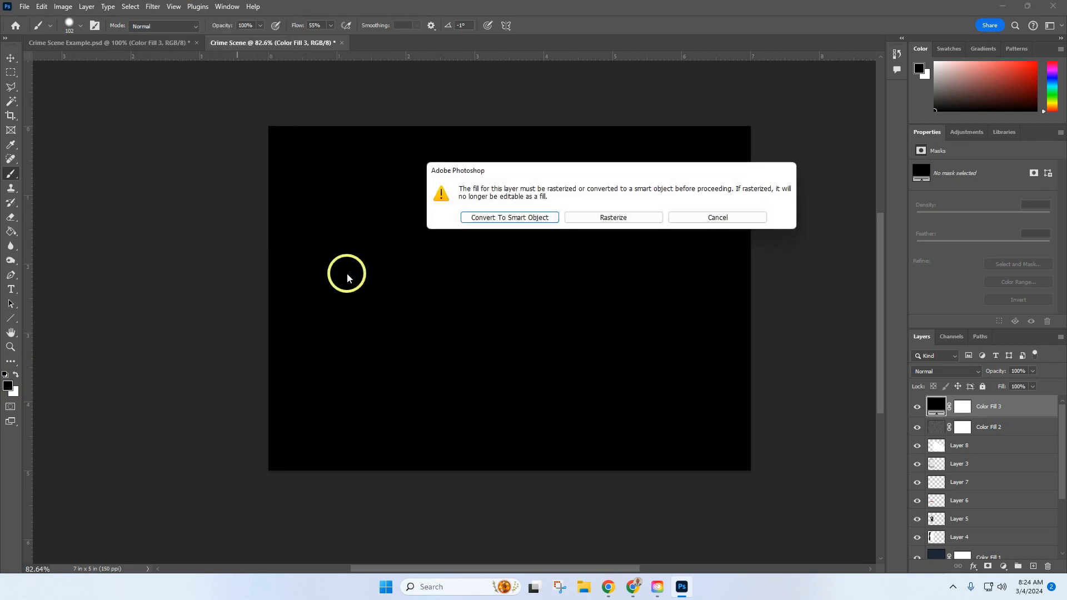
click(605, 217)
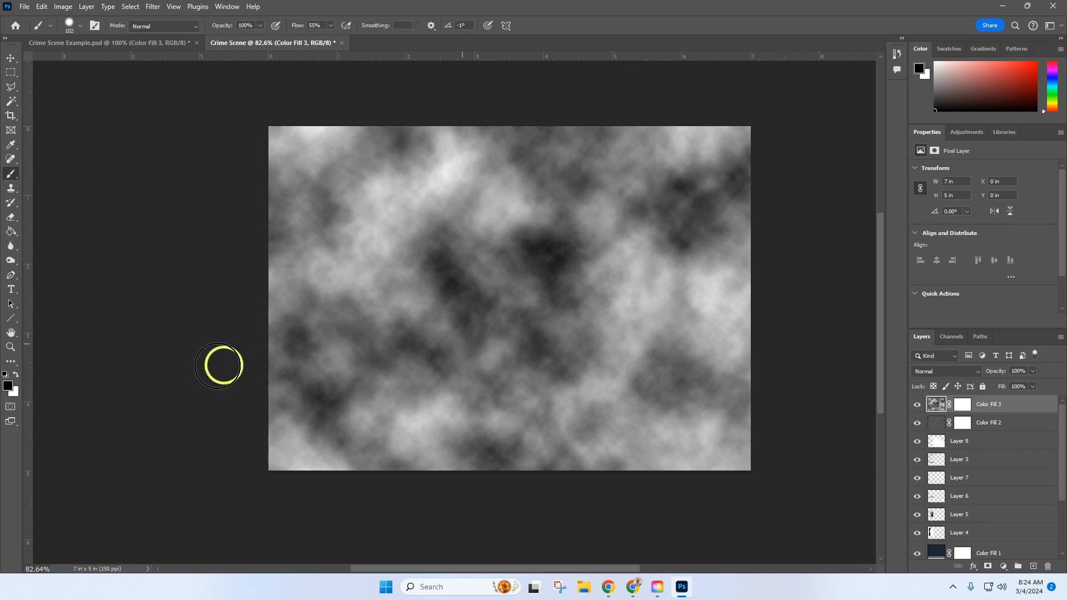
click(935, 371)
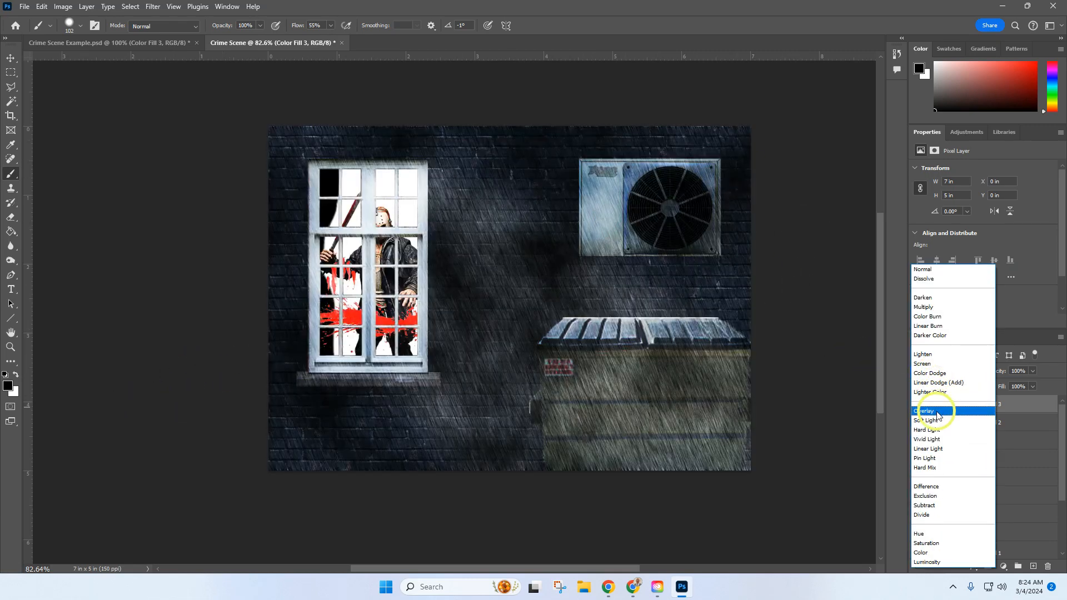
click(938, 411)
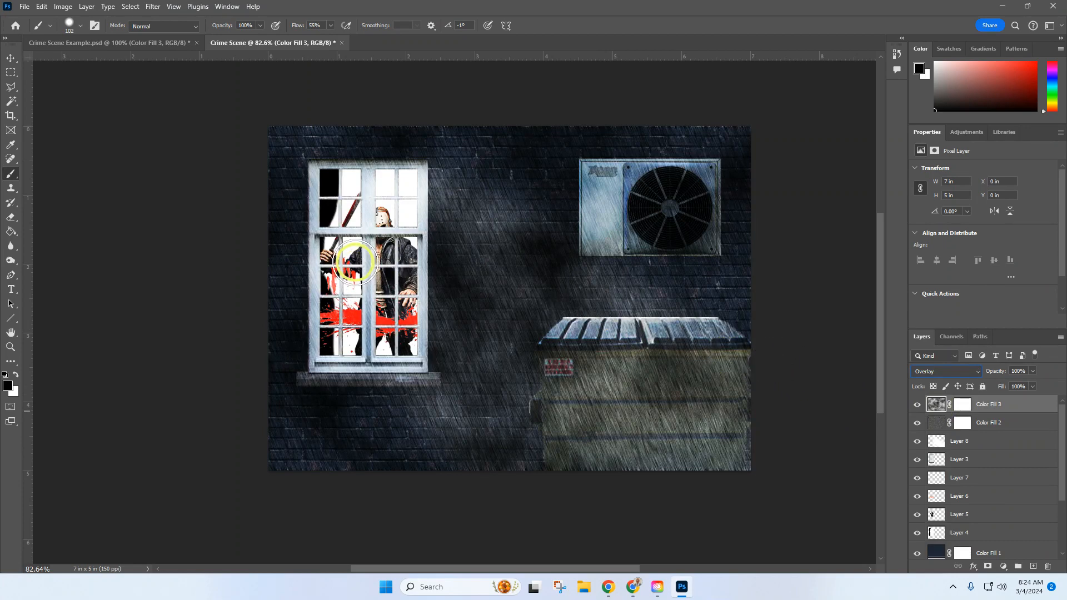
Save the composite as Crime Scene.psd in the Downloads folder with Maximize Compatibility enabled.
click(24, 6)
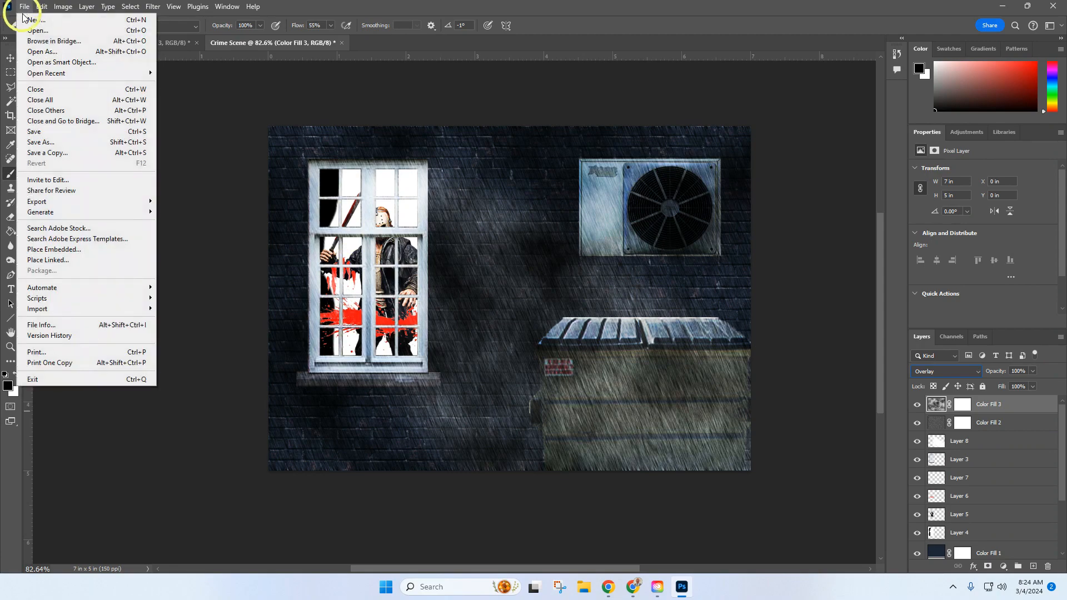
click(47, 143)
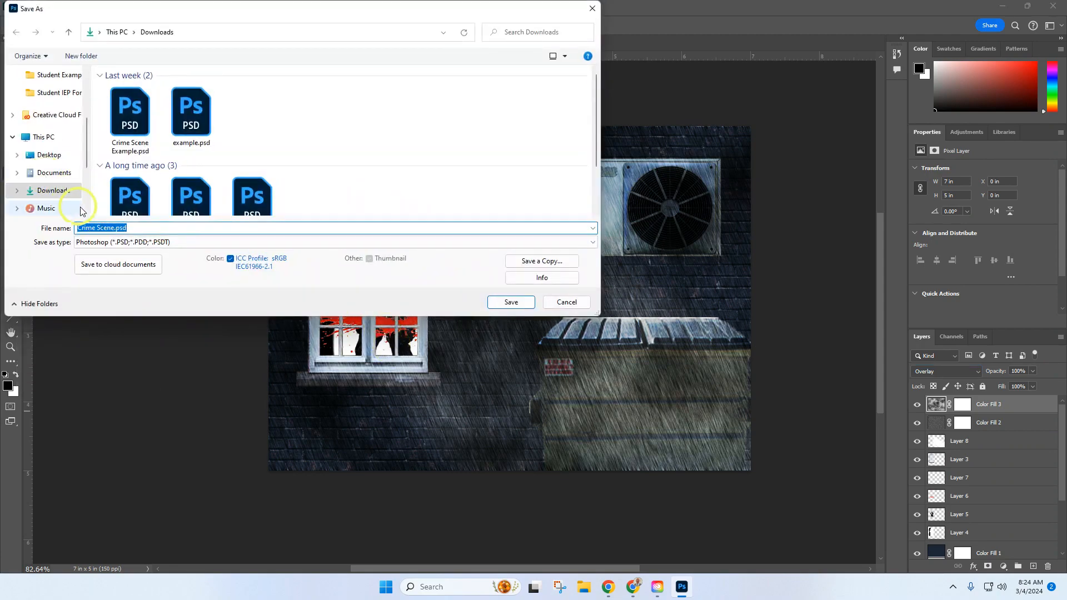
click(511, 302)
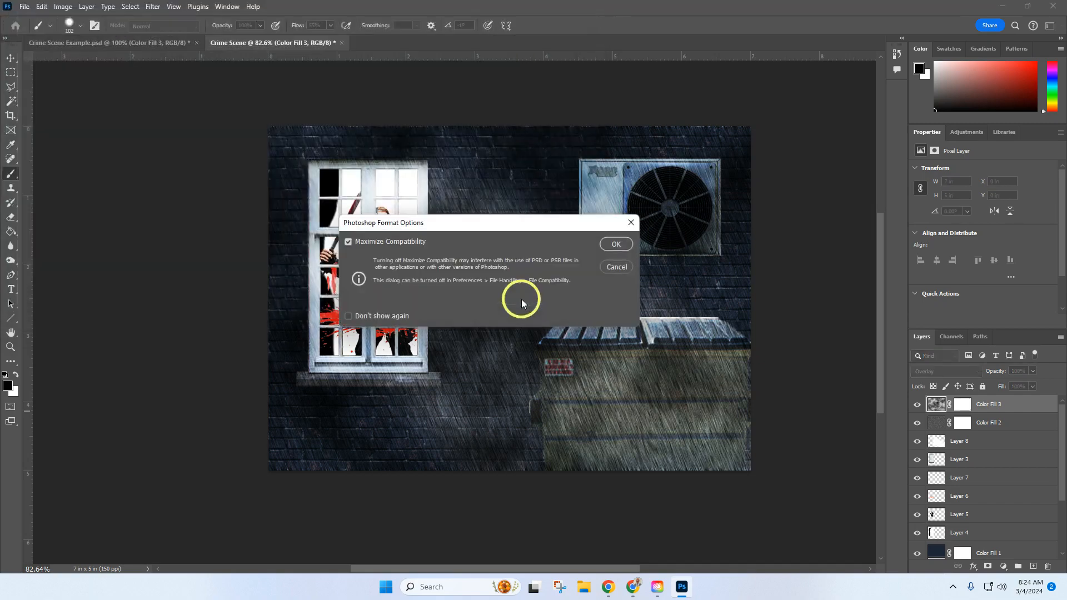
click(613, 244)
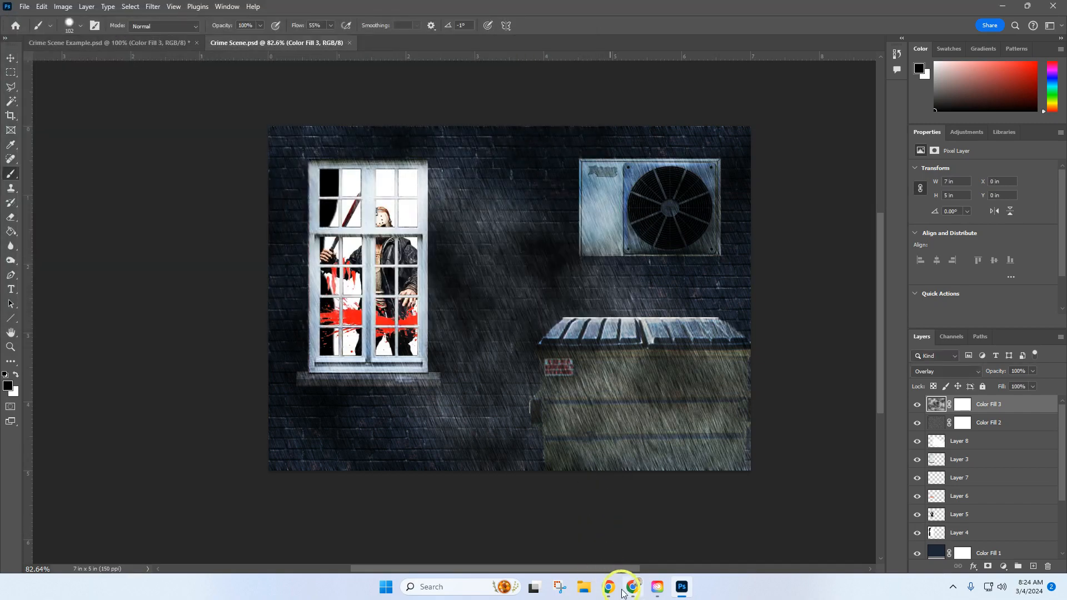
Switch to Chrome and start a file upload submission on the Crime Scene - Tutorial assignment page in Canvas.
click(584, 544)
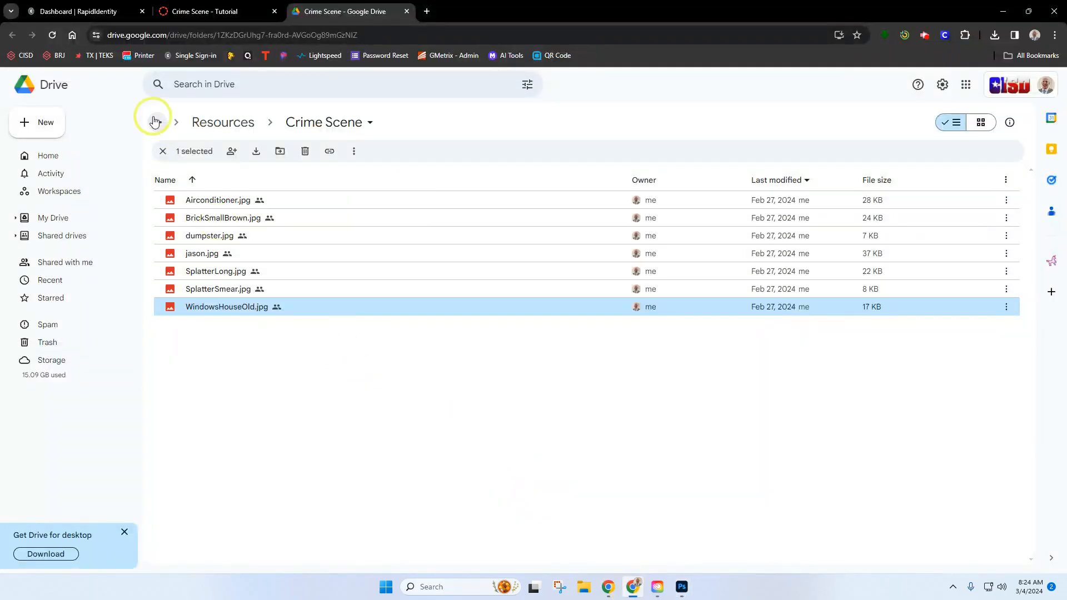
click(183, 16)
click(577, 139)
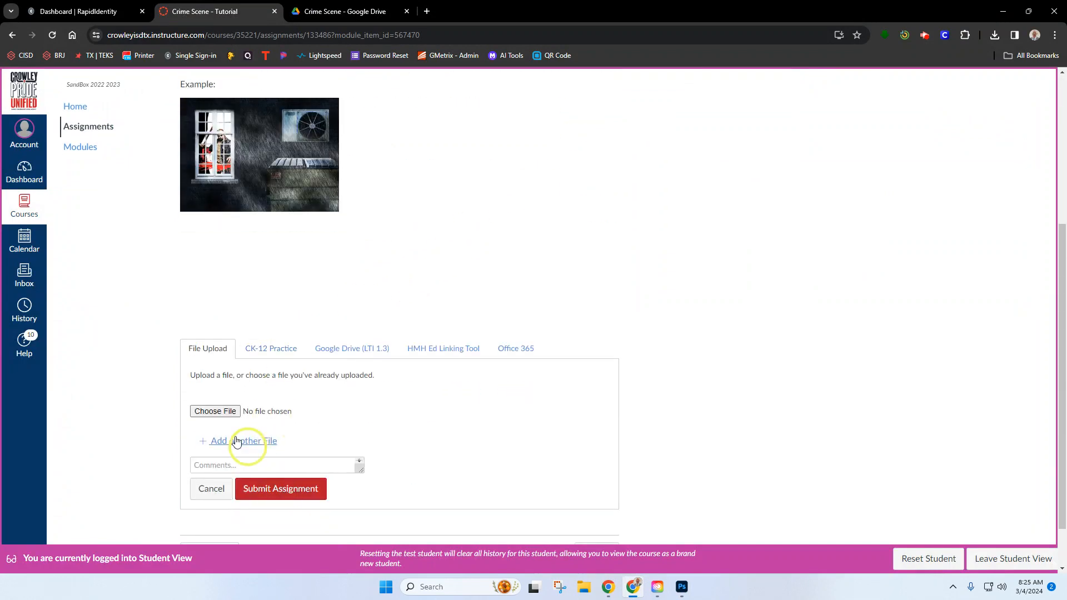
Attach Crime Scene.psd from the Downloads folder to the submission and submit the assignment.
click(216, 412)
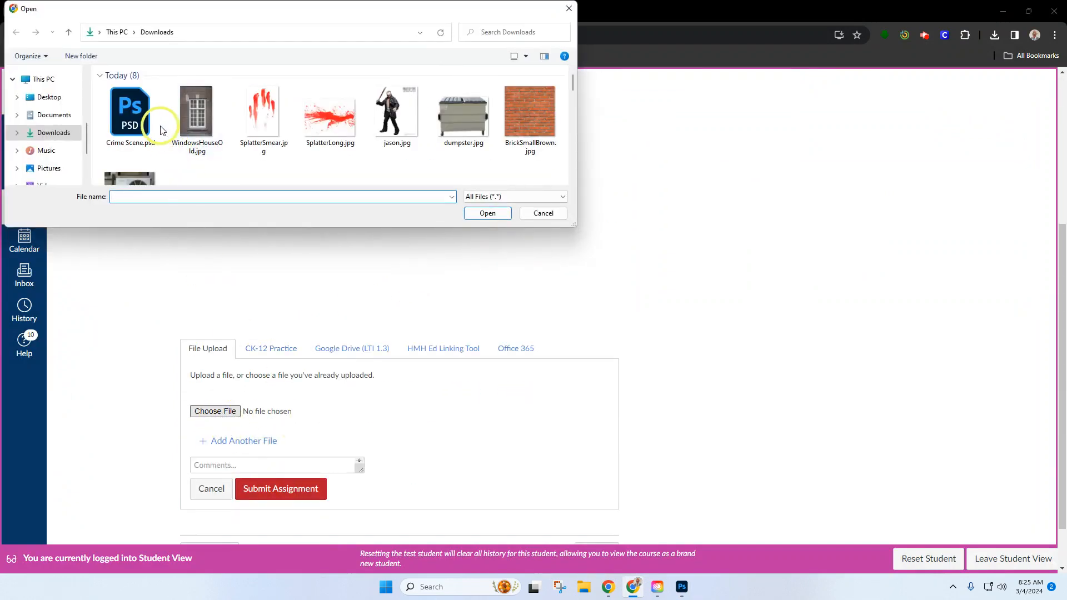
click(159, 128)
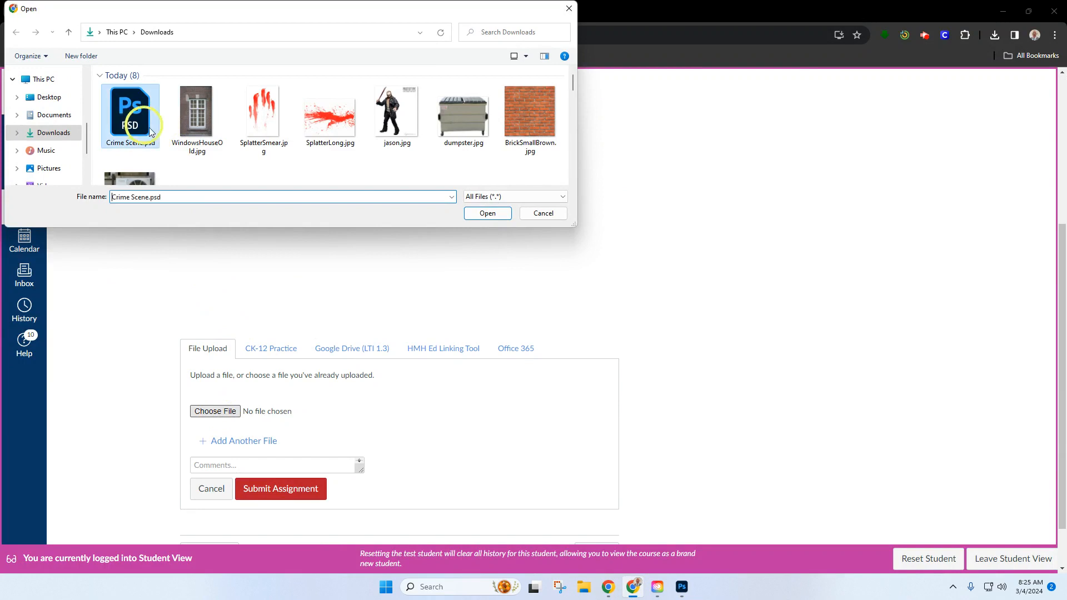
click(488, 214)
click(298, 489)
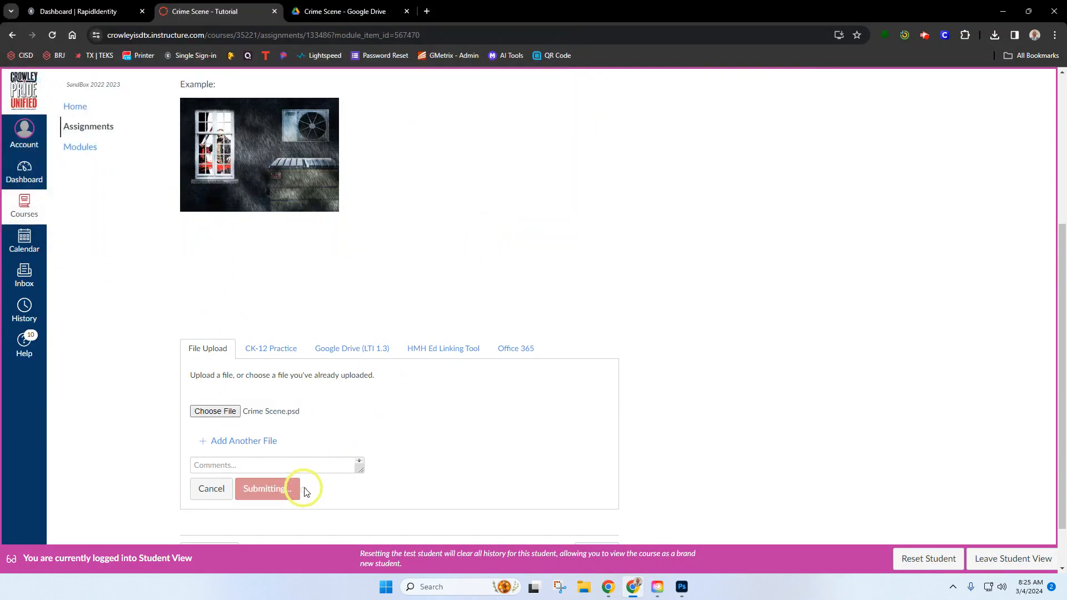